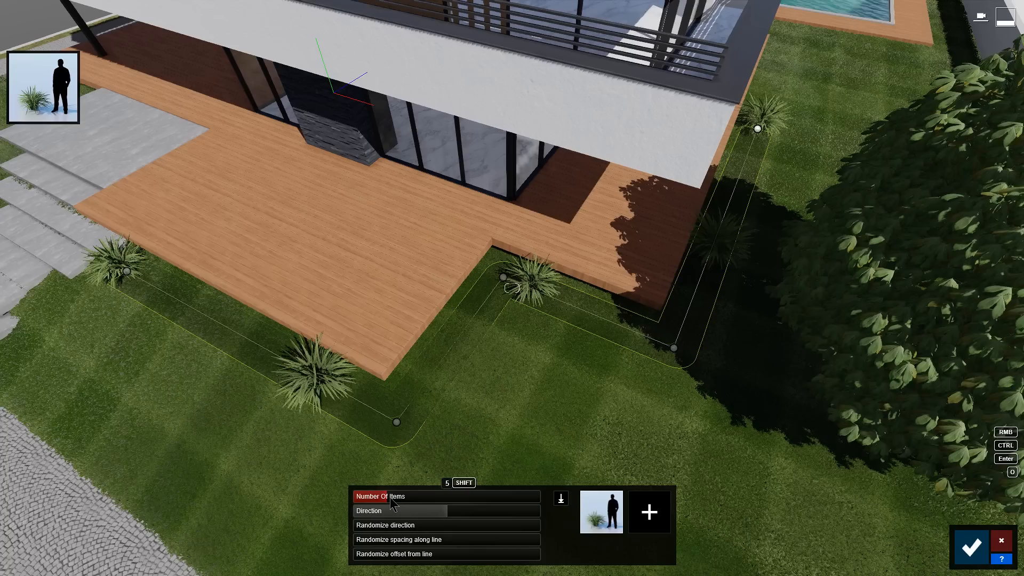
- Increase the number of grass plants distributed along the path around the wooden deck
drag(373, 497, 450, 502)
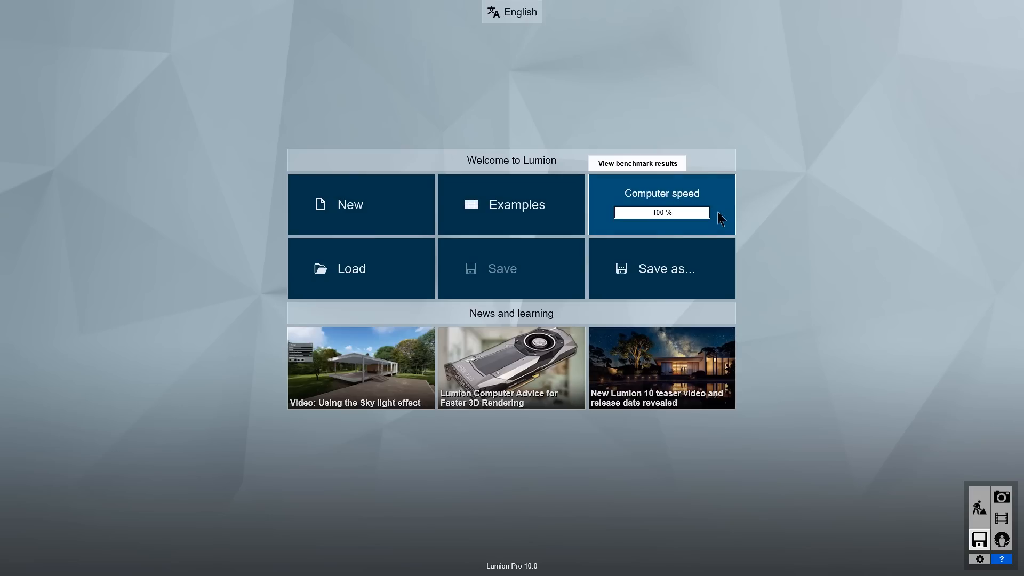
- Review the computer's benchmark results and the environment templates offered for a new project
click(718, 212)
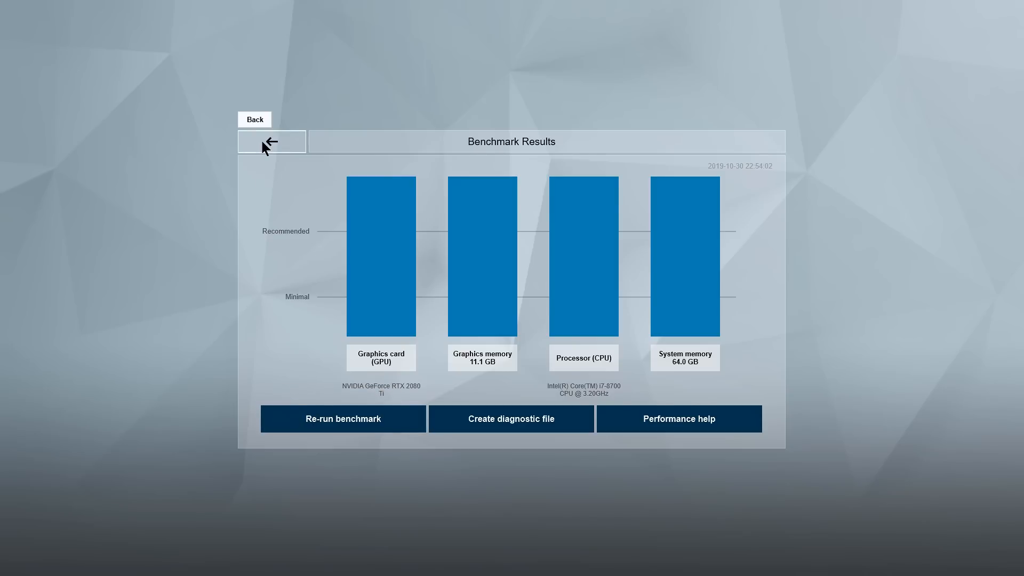
click(264, 143)
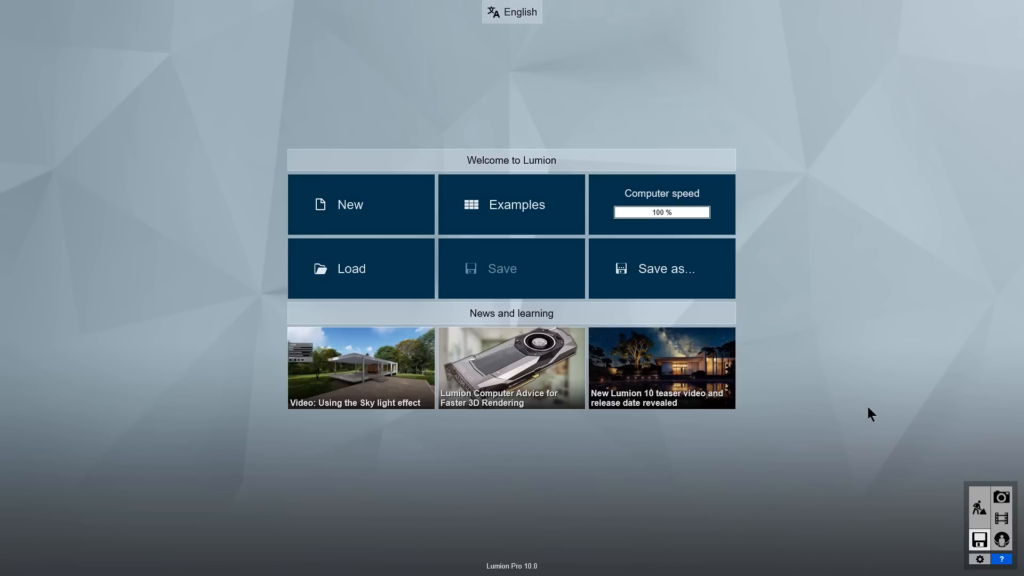
click(393, 210)
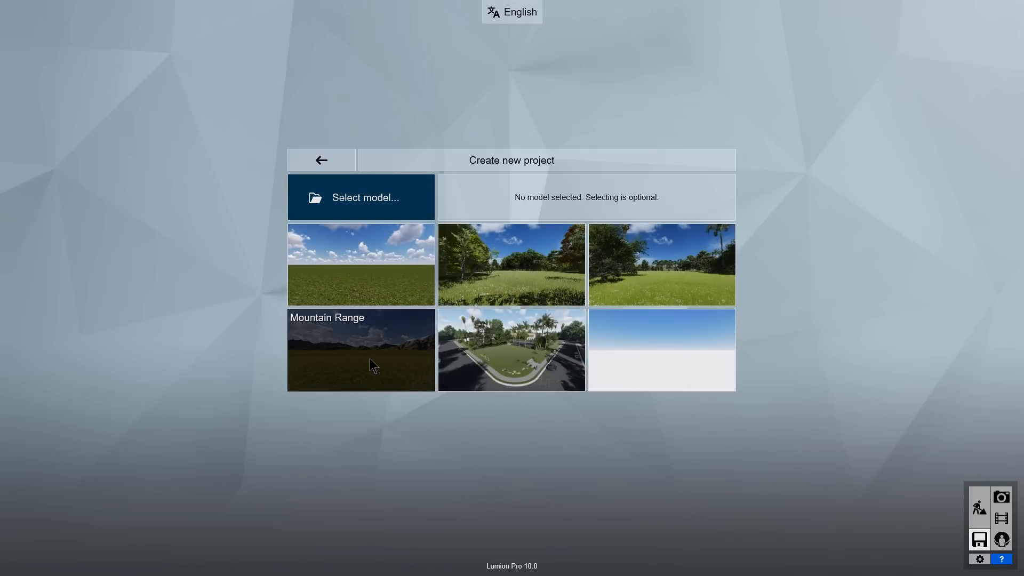
click(308, 164)
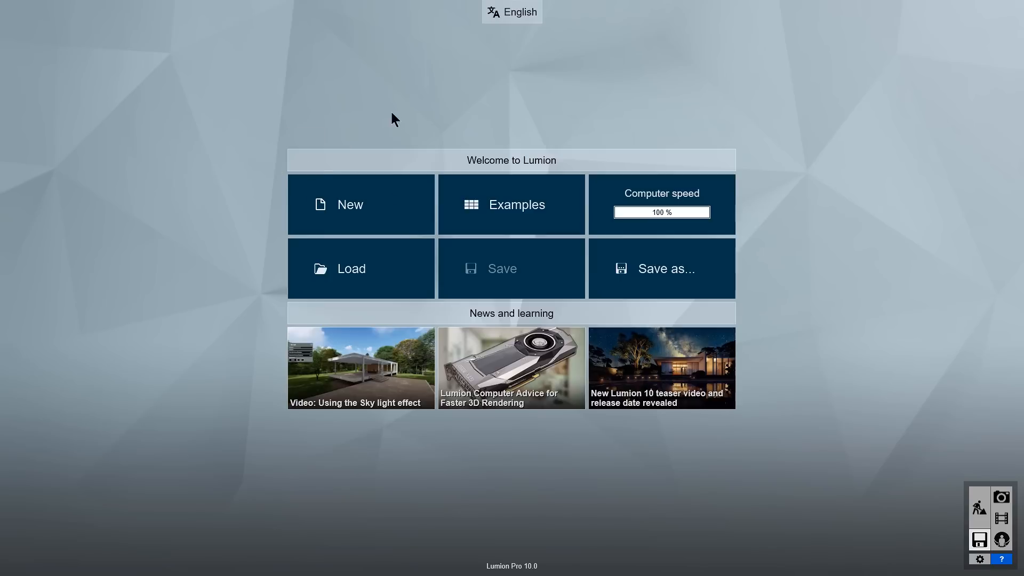
- Open the Villa Van Manen example project
click(516, 219)
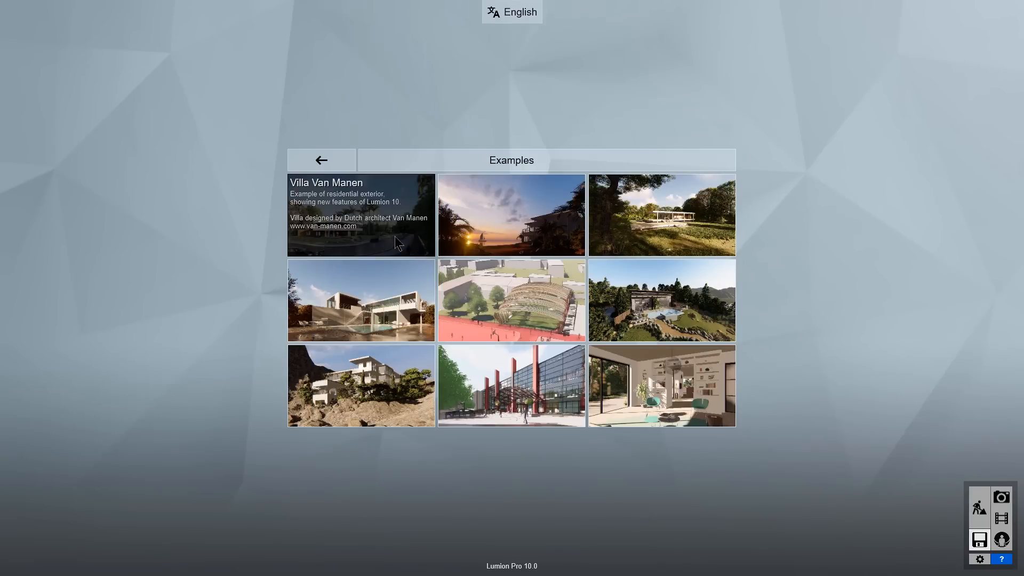
click(396, 241)
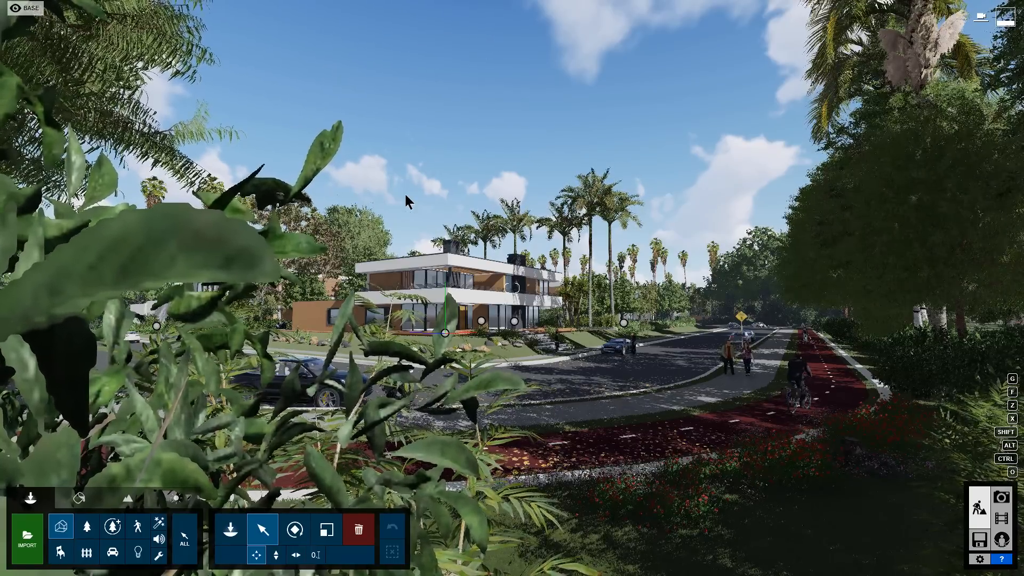
- Examine the villa and its street corner from different sides and heights, looking around the scene
key(w)
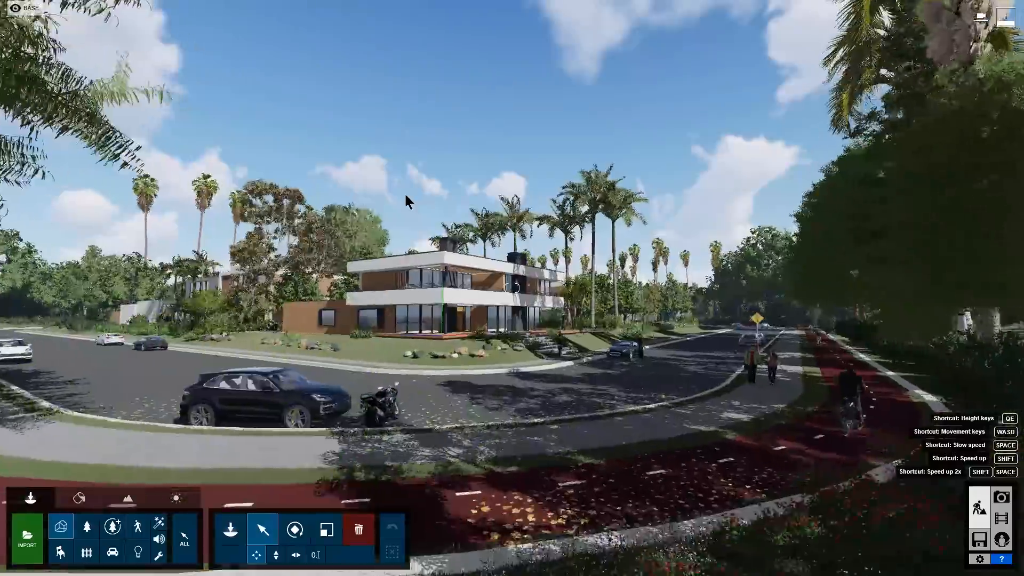
key(a)
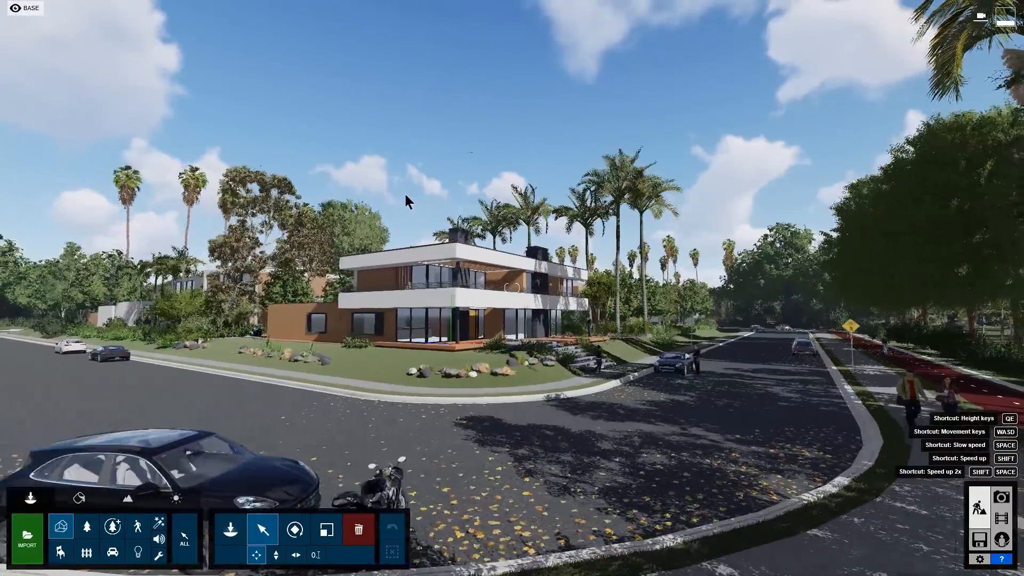
key(s)
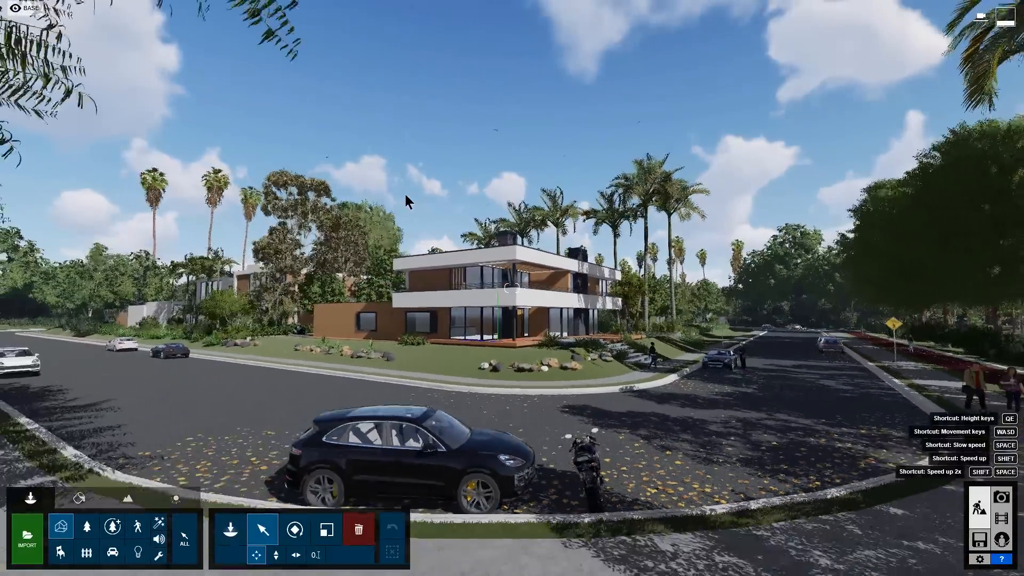
key(d)
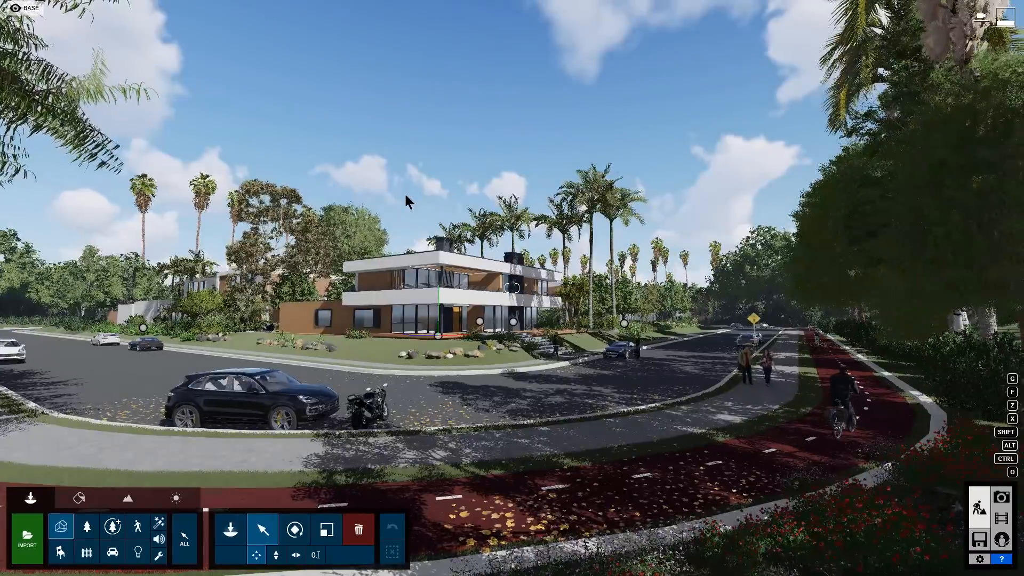
key(q)
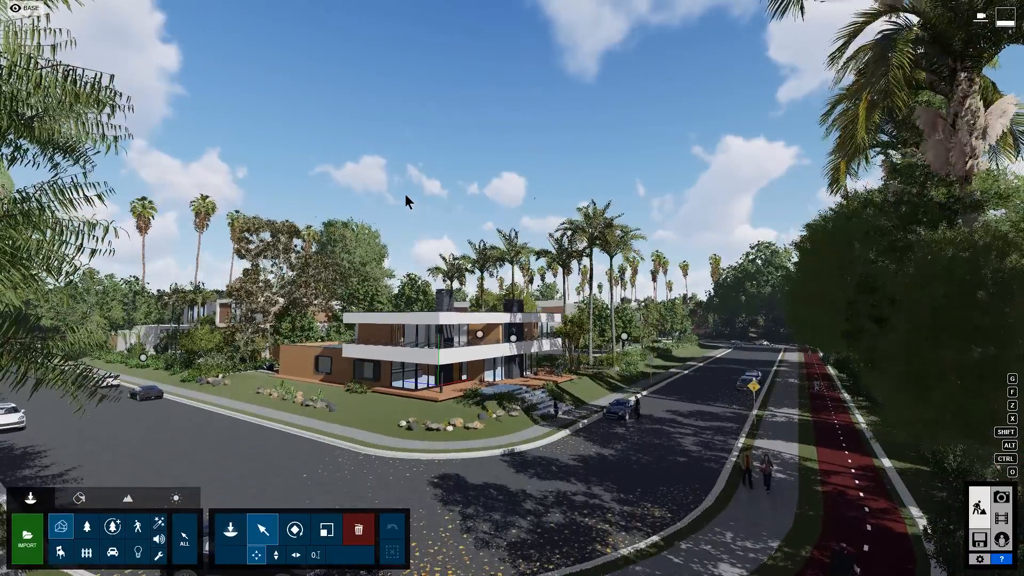
key(e)
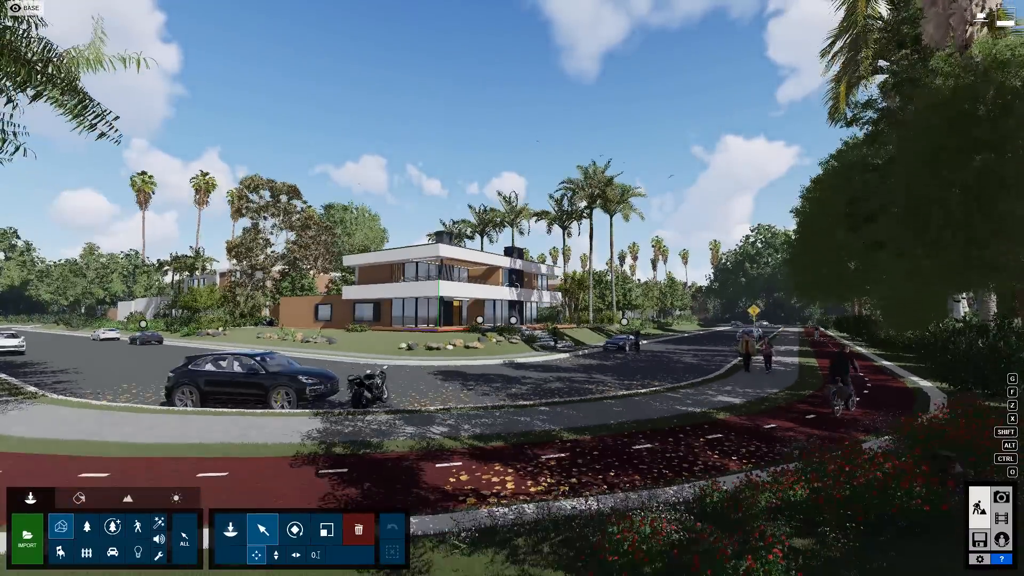
right_drag(406, 196, 464, 196)
key(s)
right_drag(582, 160, 492, 156)
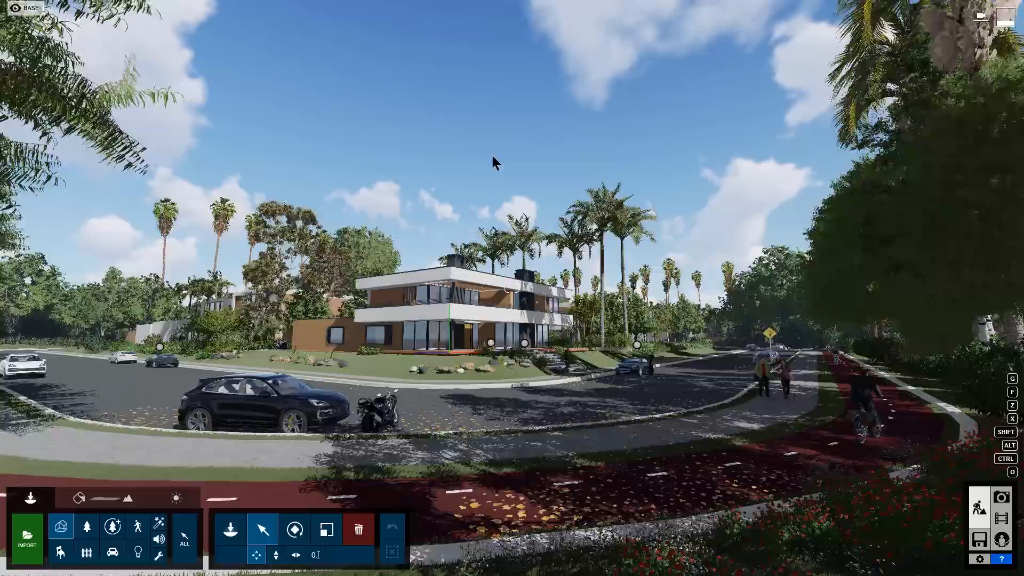
- Fly over the surrounding forest and villas to inspect the extent of the example scene
key(w)
key(w)
right_drag(464, 308, 580, 280)
key(w)
key(w)
key(w)
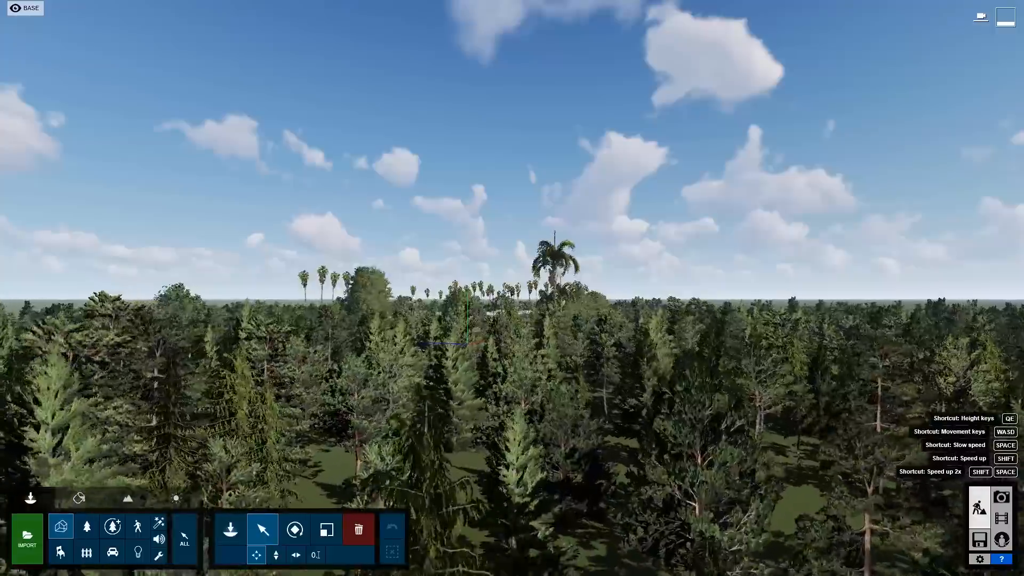
key(w)
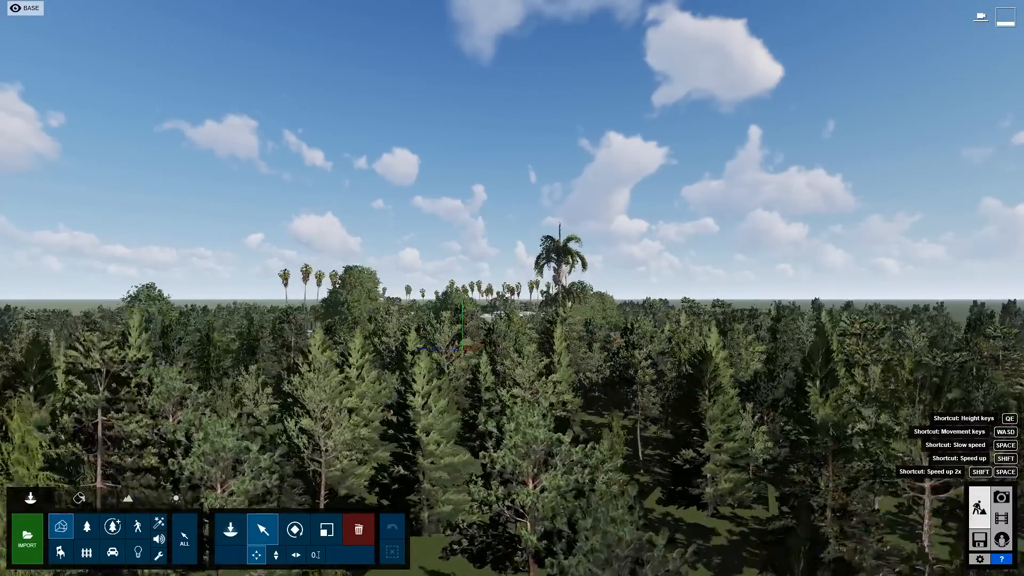
key(w)
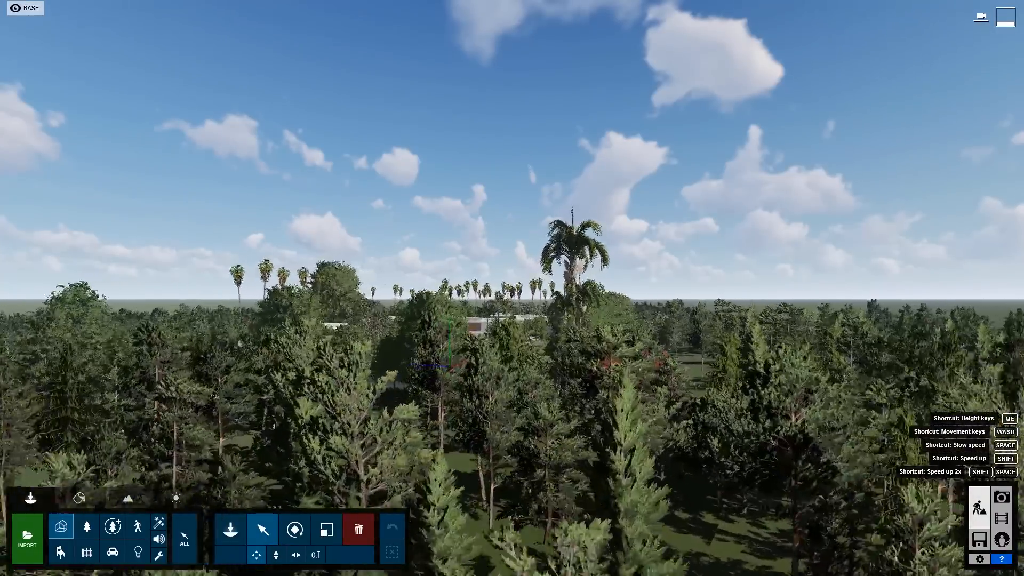
key(w)
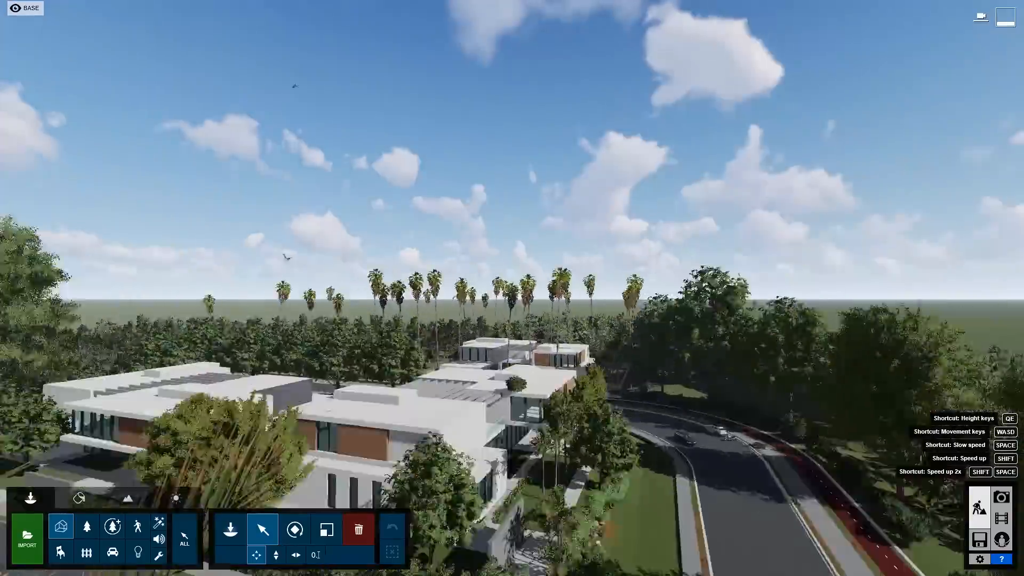
key(w)
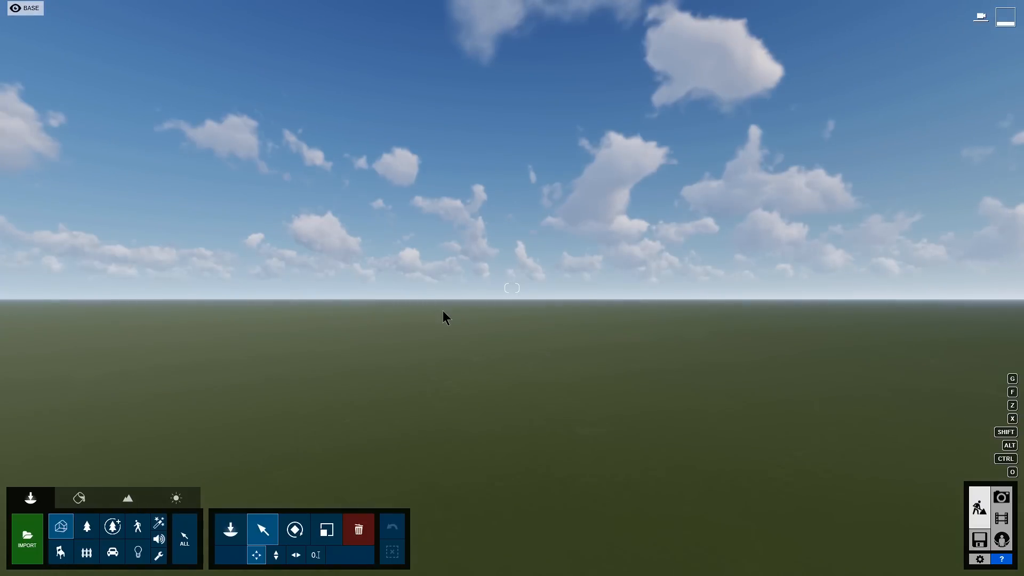
- Create a new project on the plain grass environment with Villa Van Manen.skp from the TEMP folder as its model
click(980, 541)
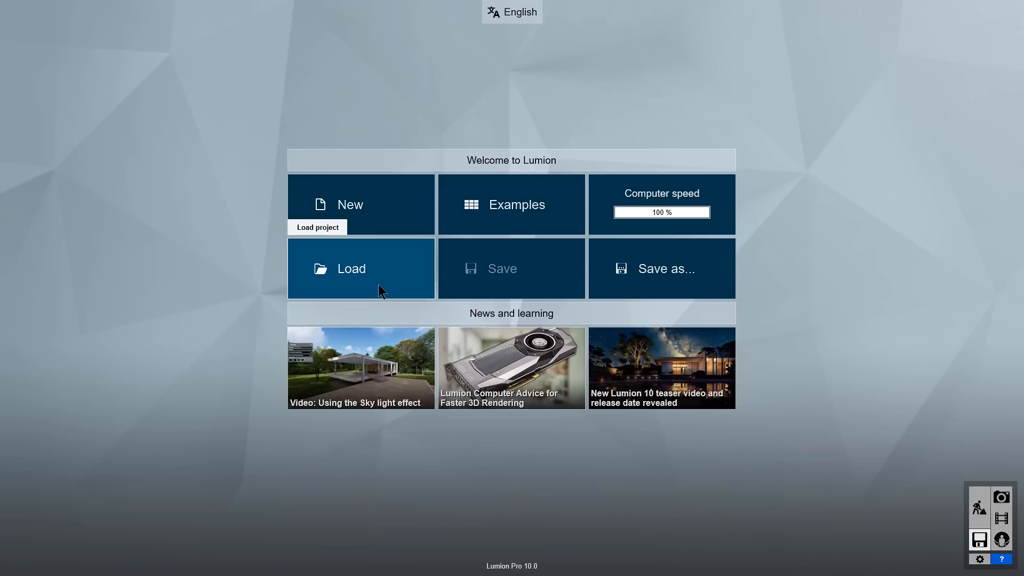
click(529, 15)
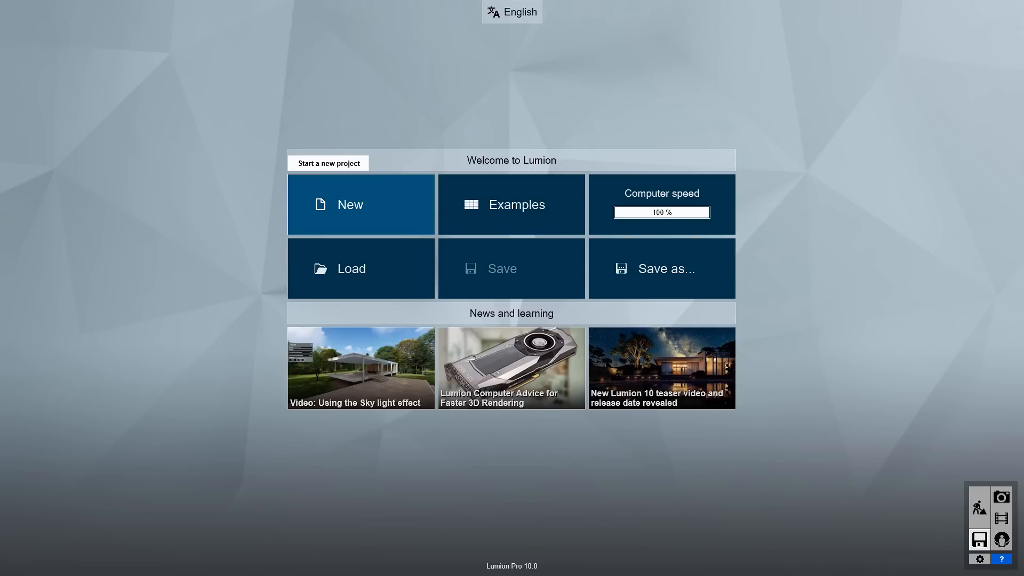
click(403, 199)
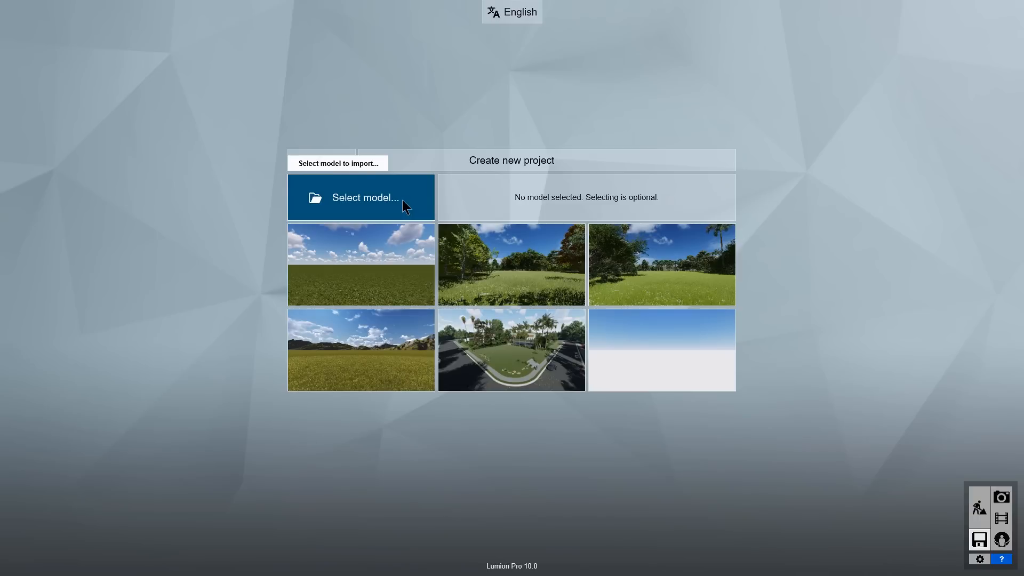
click(402, 200)
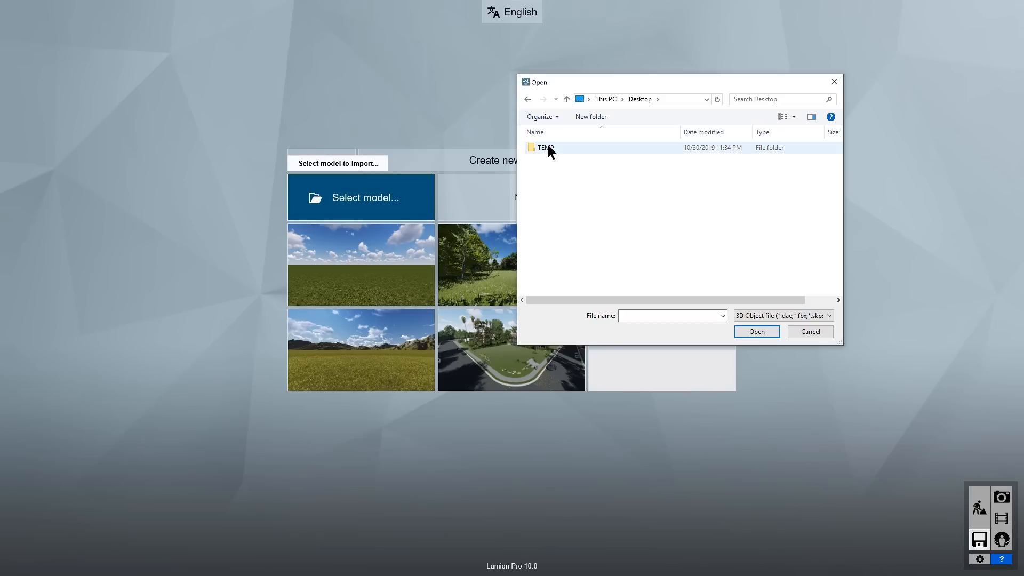
double_click(547, 145)
click(564, 175)
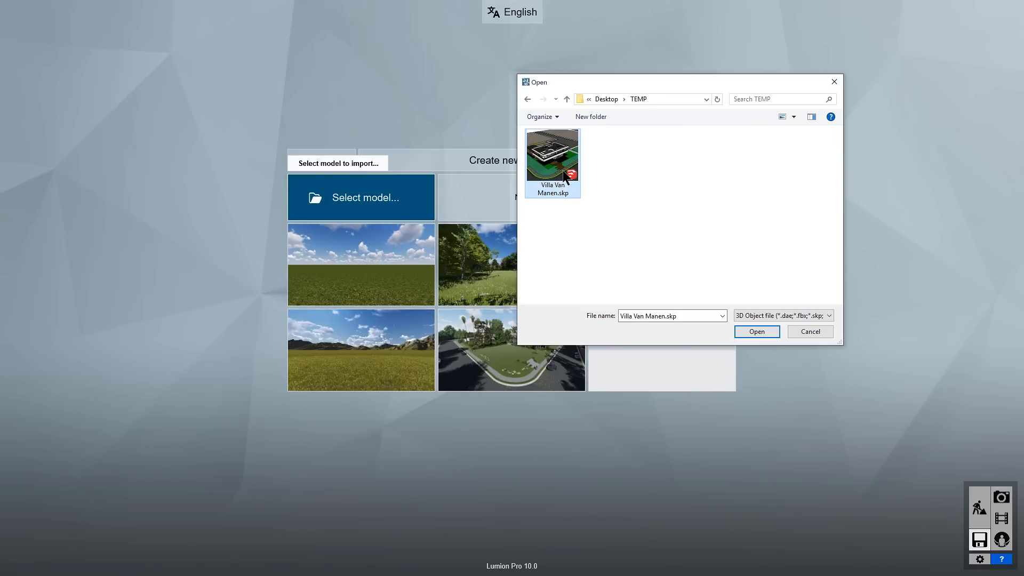
click(757, 332)
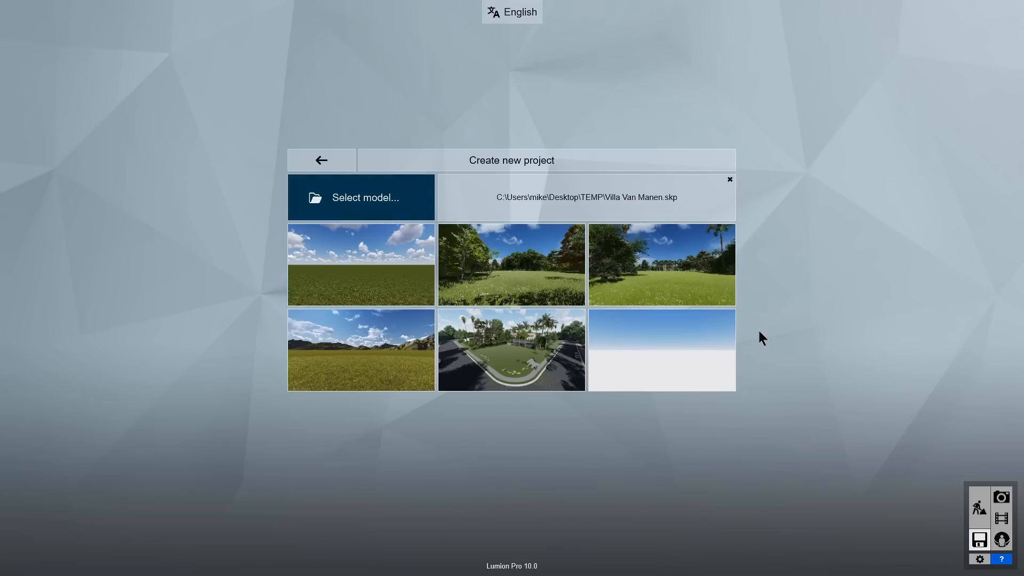
click(382, 283)
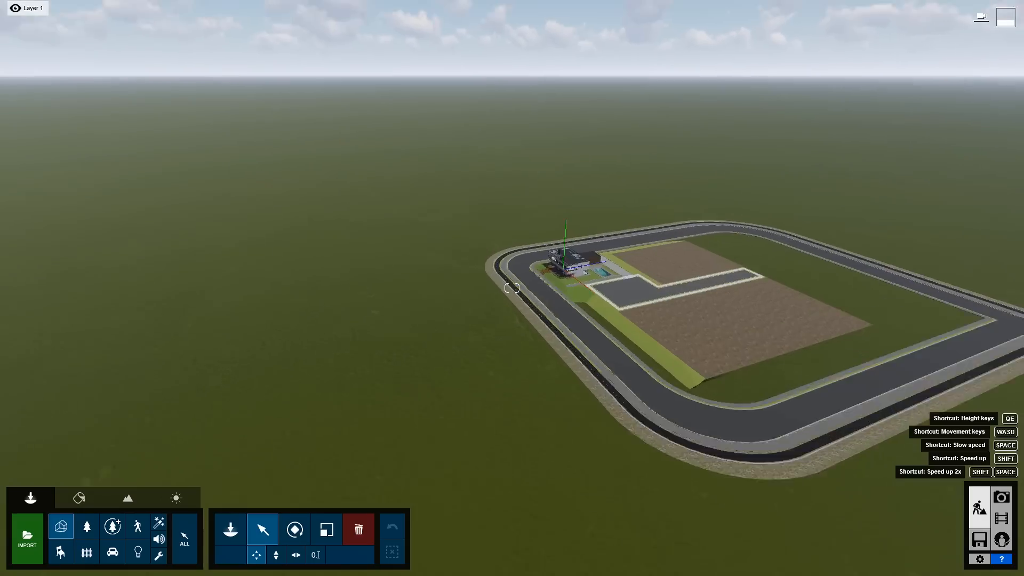
- Examine the imported villa up close from the lawn beside its terrace and garden steps
key(w)
key(w)
right_drag(512, 288, 230, 309)
key(d)
key(w)
key(d)
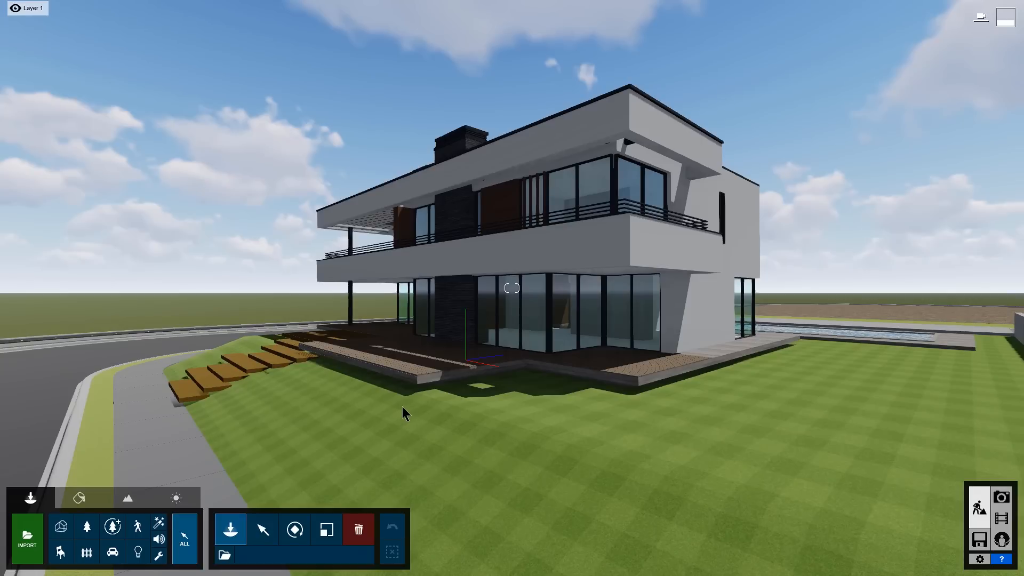
right_drag(402, 408, 315, 425)
right_drag(385, 436, 382, 437)
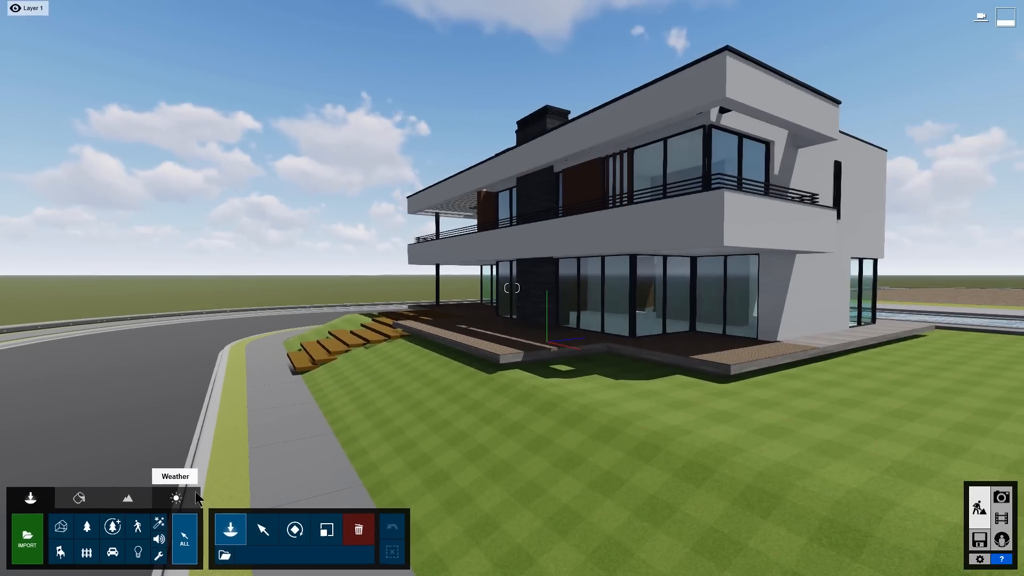
- Set the sun direction to the southeast, lower the sun slightly and adjust the cloud amount
click(395, 422)
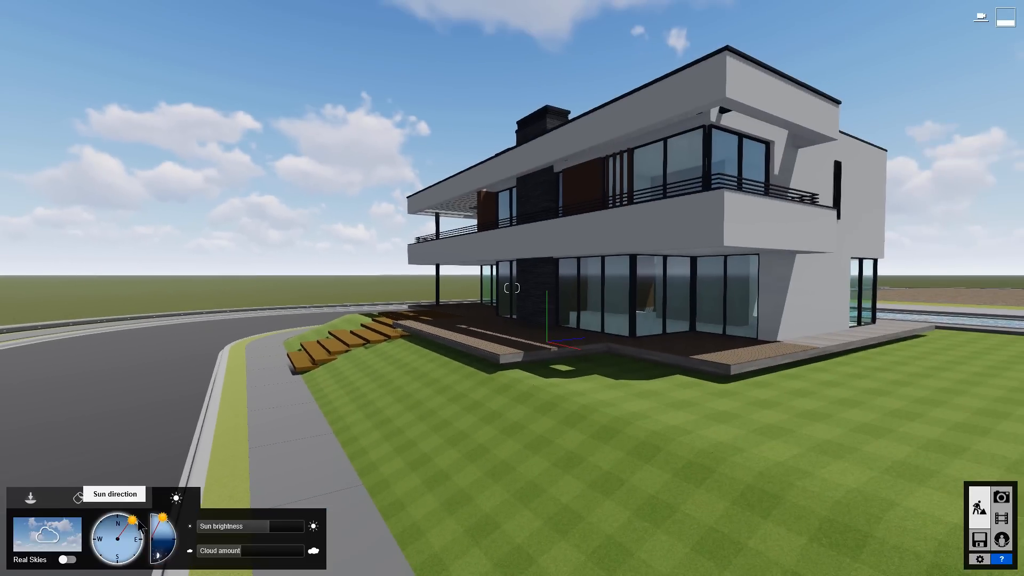
mouse_move(137, 529)
mouse_down()
mouse_move(129, 552)
mouse_move(145, 535)
mouse_move(143, 552)
mouse_up()
mouse_move(164, 519)
mouse_down()
mouse_move(176, 538)
mouse_move(169, 522)
mouse_up()
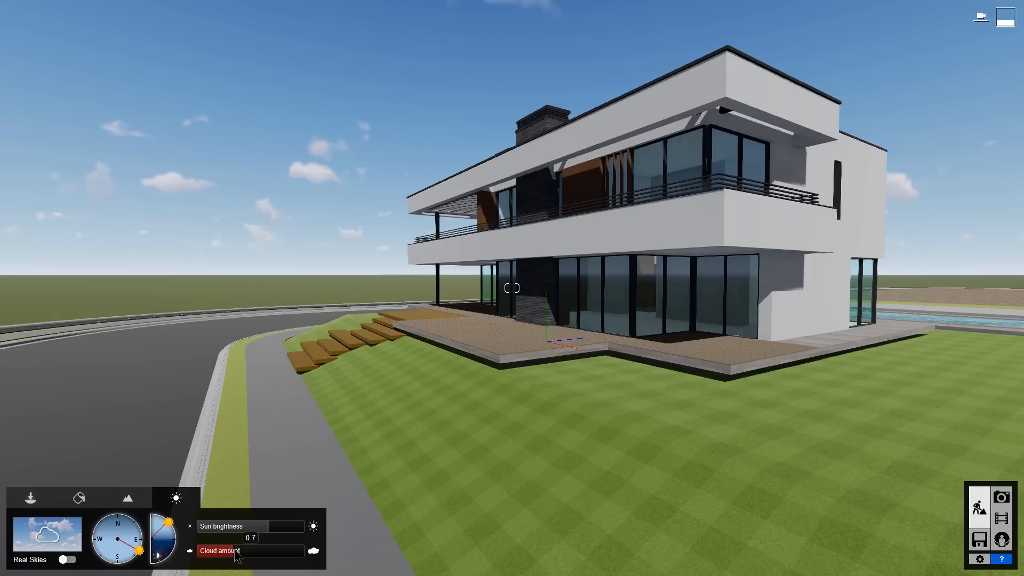
mouse_move(242, 551)
mouse_down()
mouse_move(287, 553)
mouse_move(243, 552)
mouse_up()
- Turn on Real Skies, browse the sky categories, apply the Cloudy 4 sky and rotate the sun direction to the east
click(68, 560)
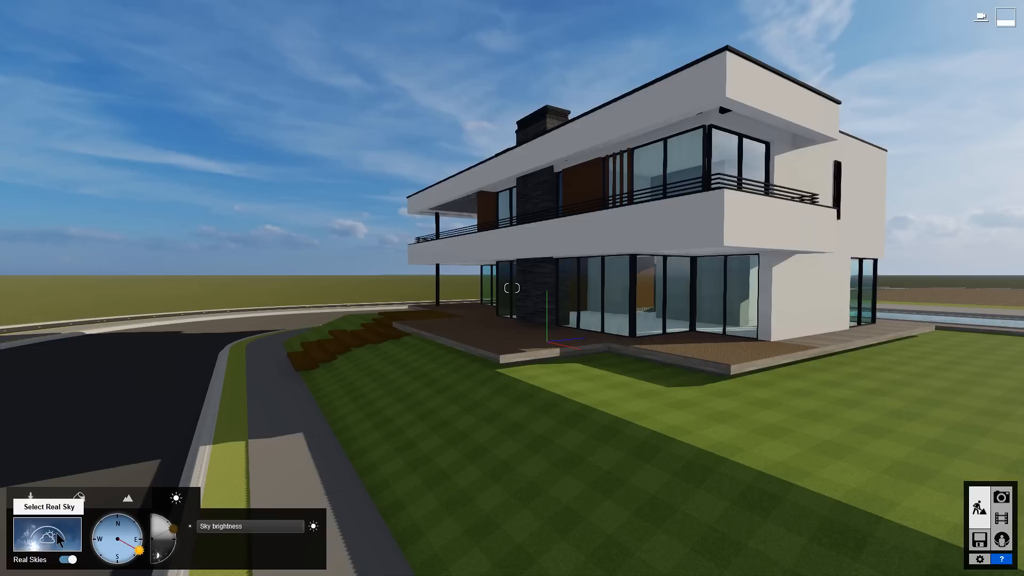
click(59, 540)
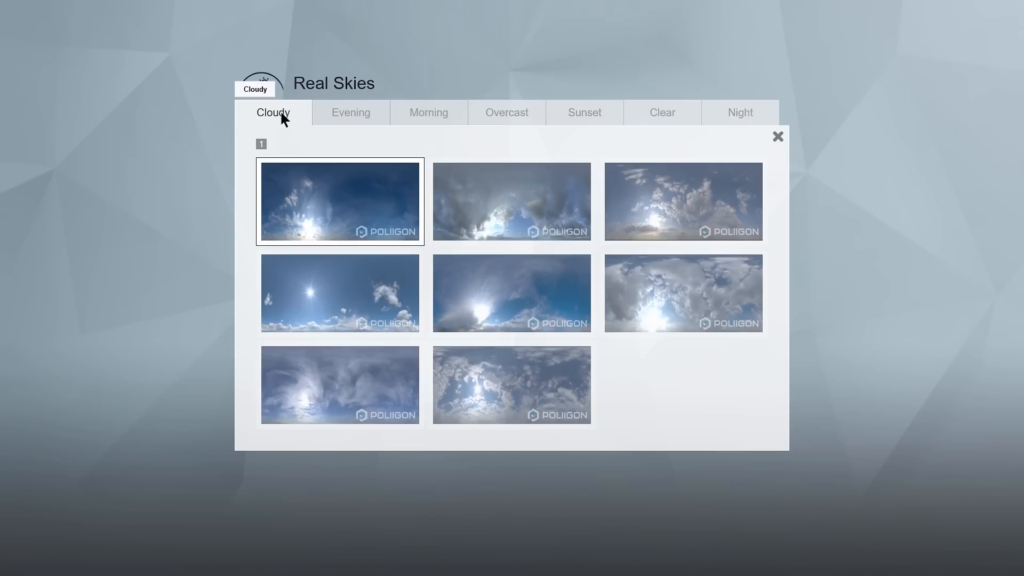
click(354, 113)
click(420, 114)
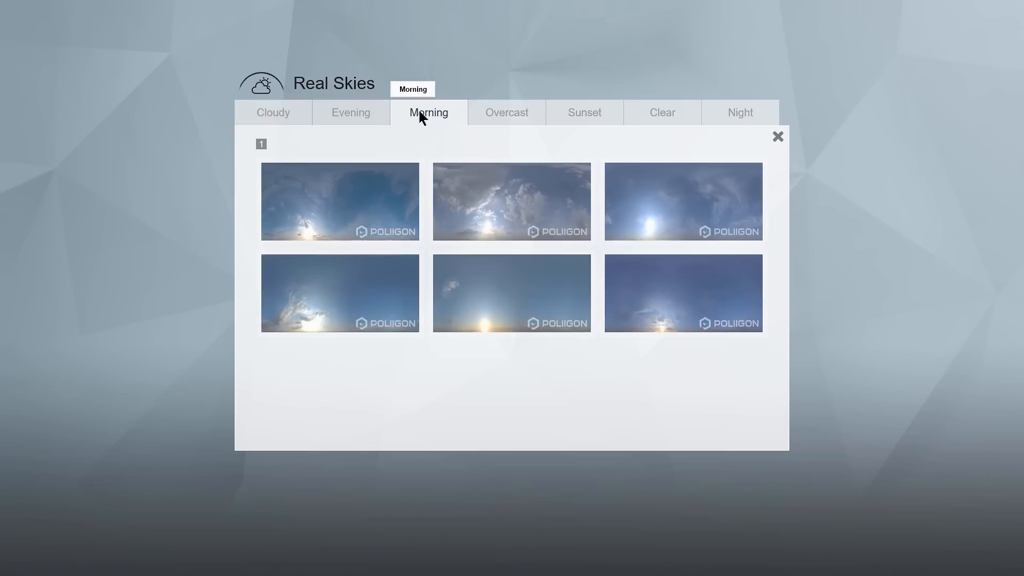
click(539, 114)
click(610, 112)
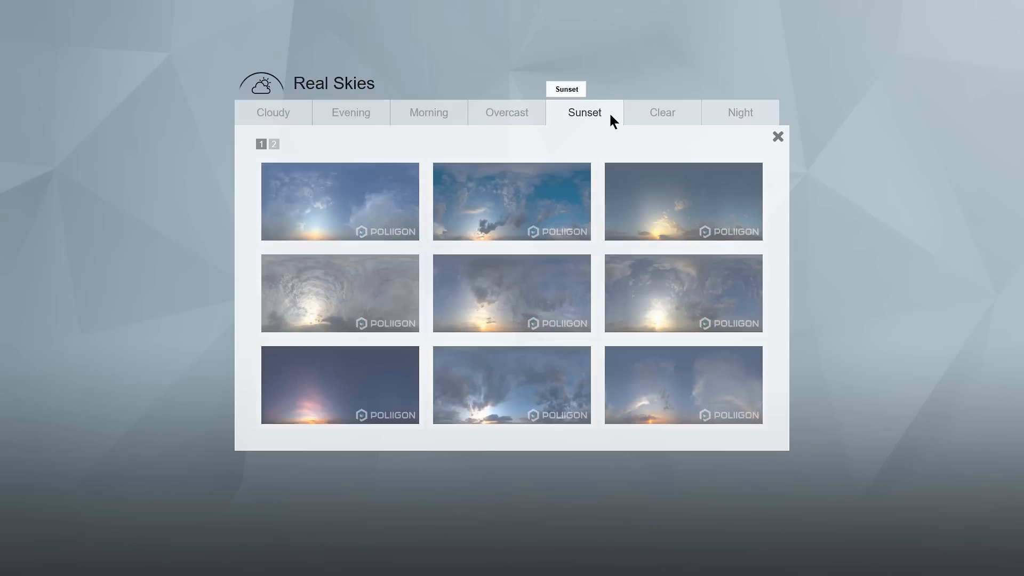
click(685, 115)
click(273, 113)
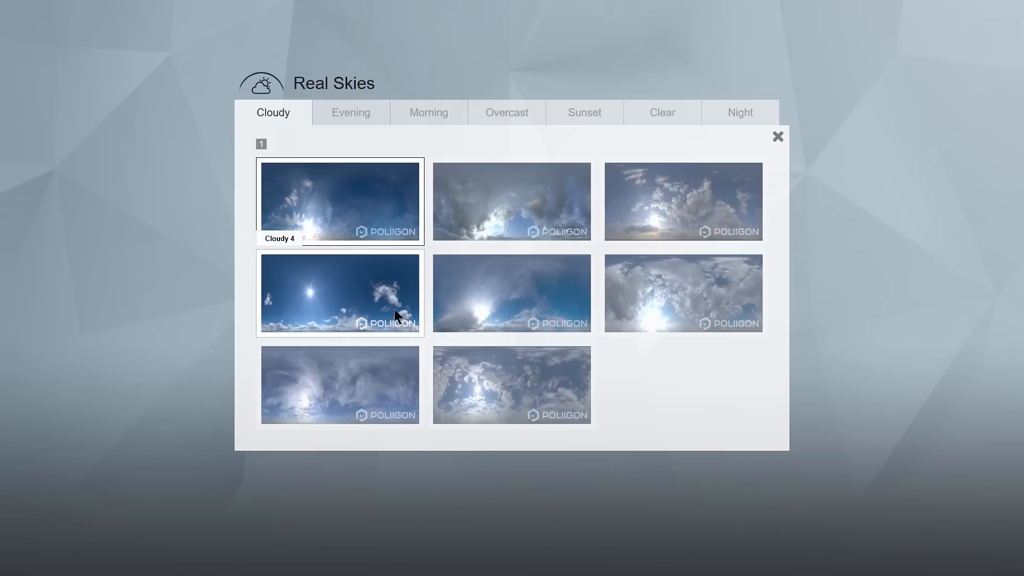
click(395, 310)
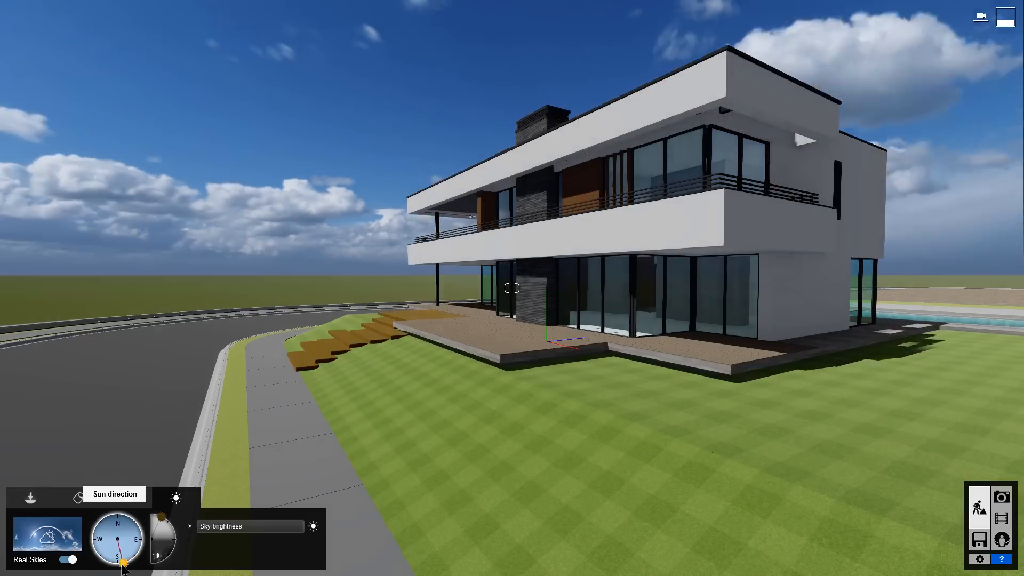
drag(122, 566, 134, 543)
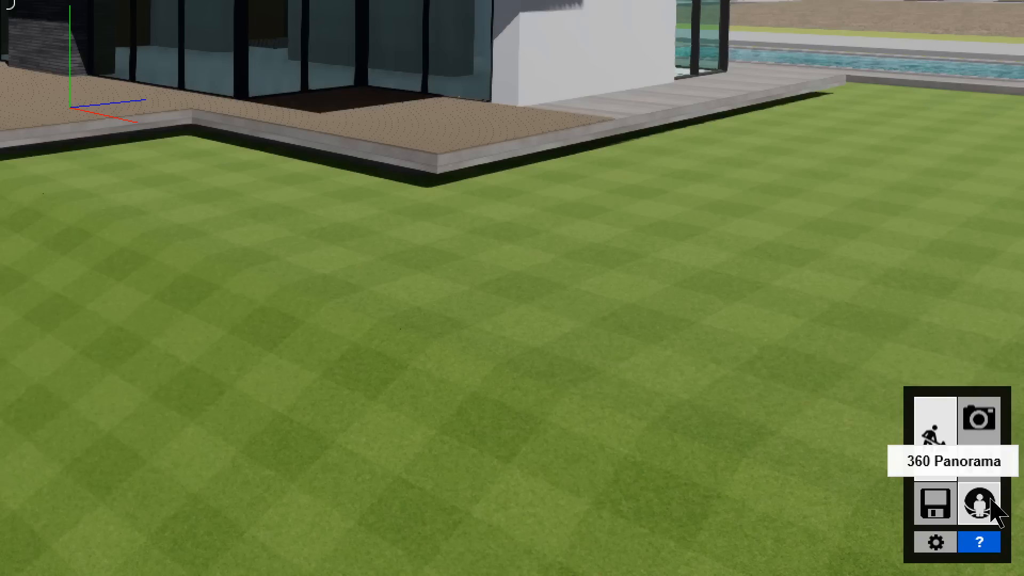
- Save the project as Villa Van Manen.ls10 in the TEMP folder
click(942, 510)
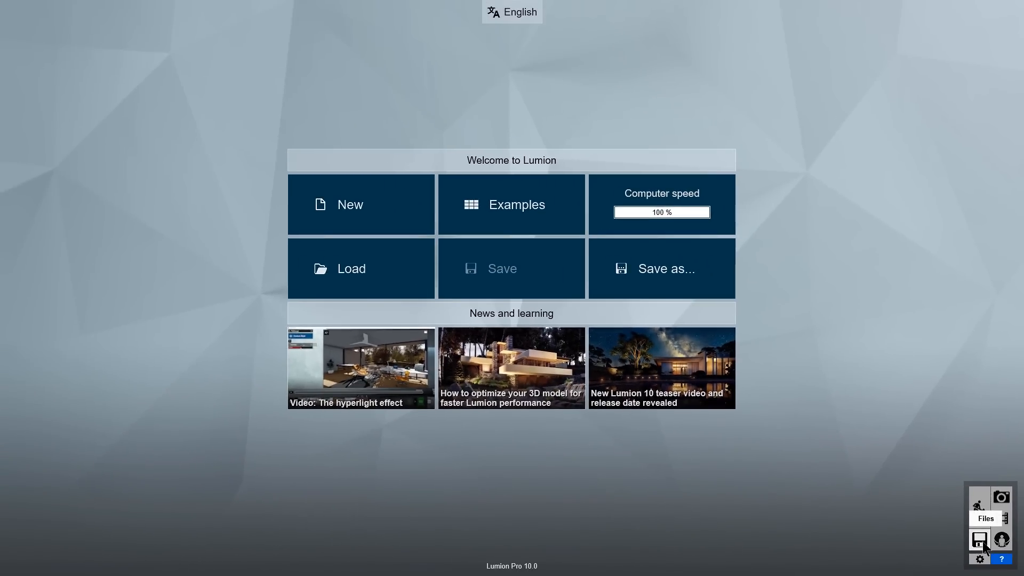
click(710, 273)
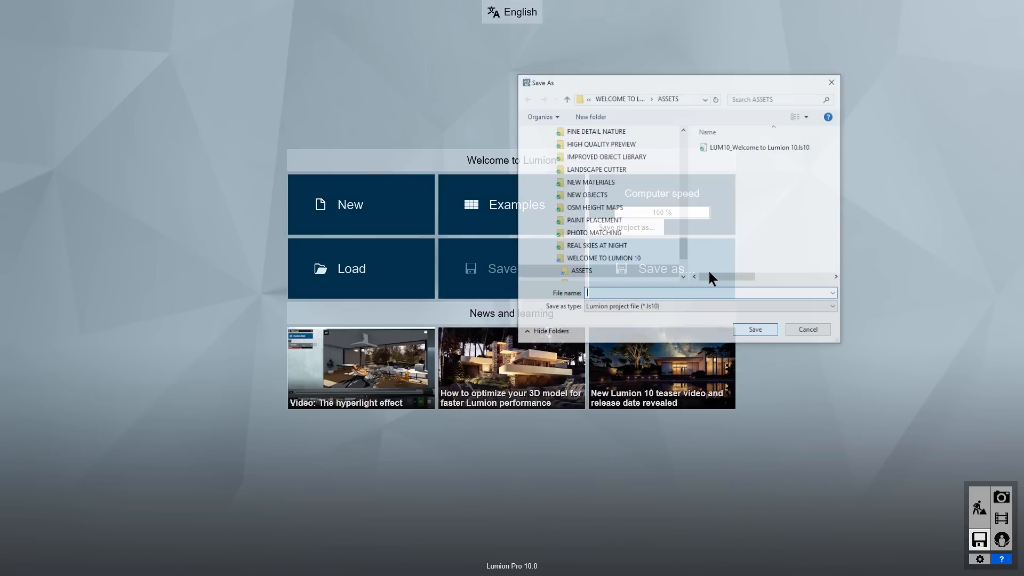
click(776, 331)
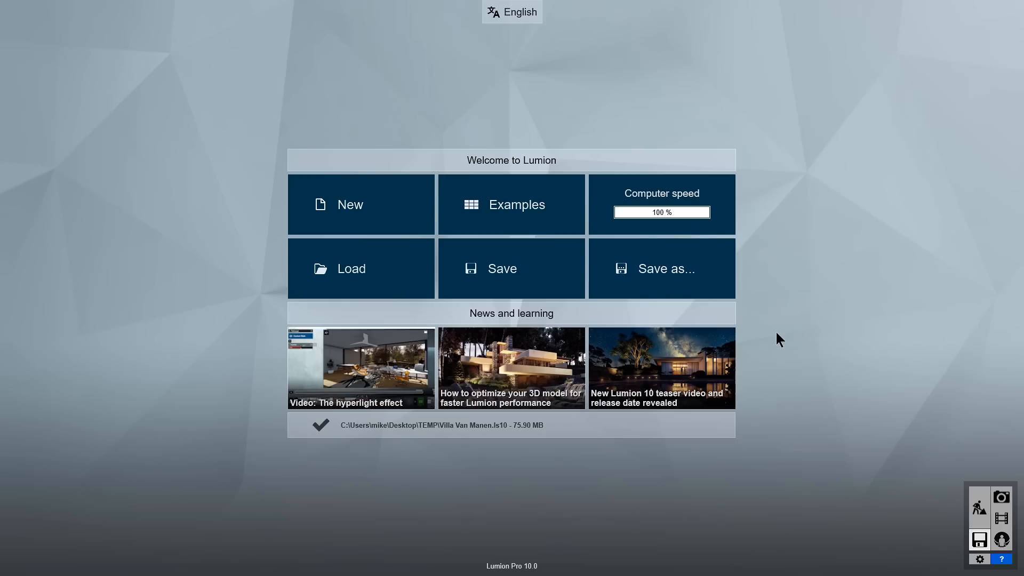
- Set the editor resolution to 50% and the editor quality to medium, and try the tree quality option in the settings
click(980, 490)
click(980, 559)
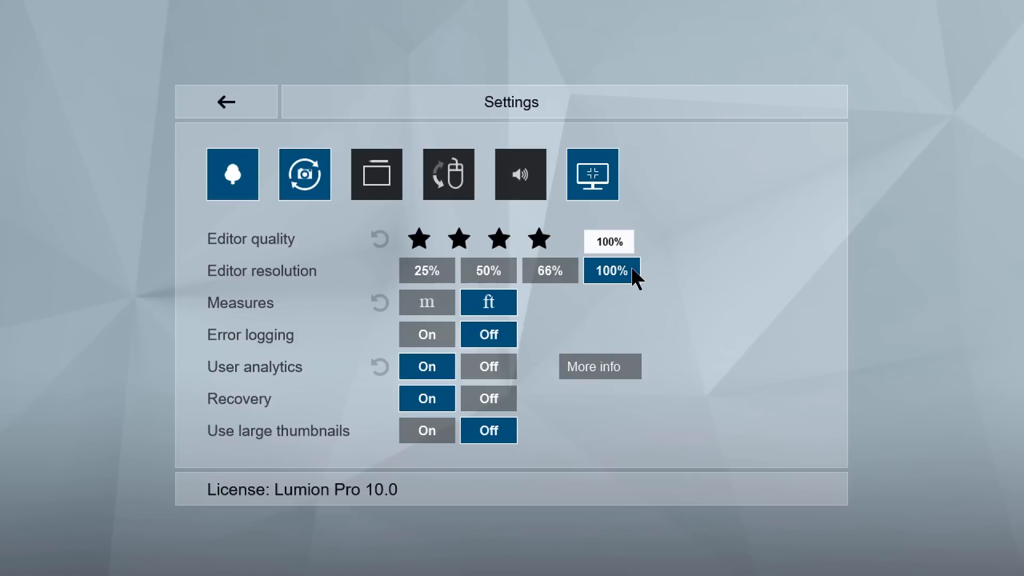
click(504, 273)
click(458, 236)
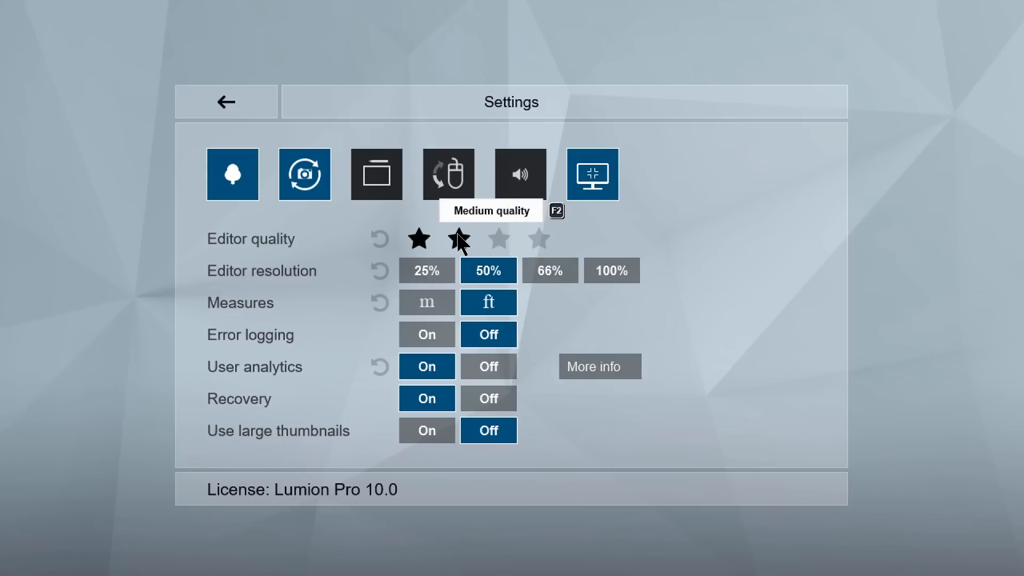
click(245, 185)
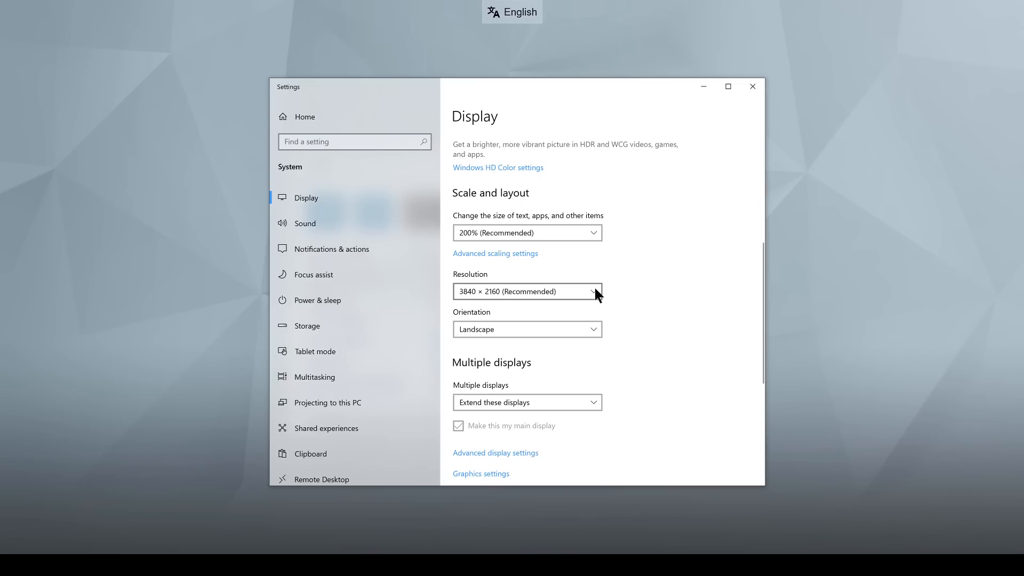
- Check the Windows display resolution, turn on large thumbnails in the Lumion settings and leave the settings
click(595, 293)
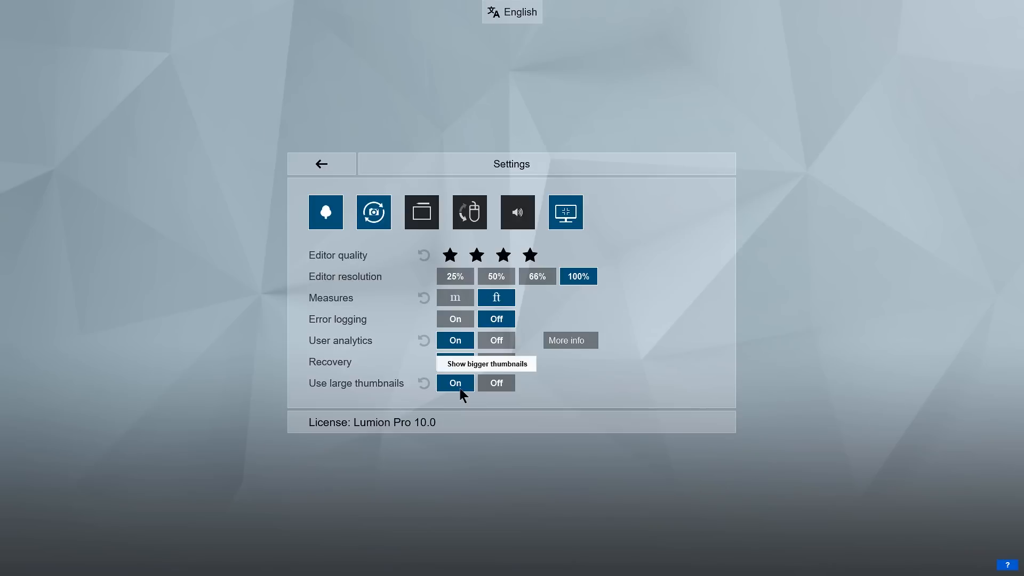
click(344, 168)
mouse_move(1008, 563)
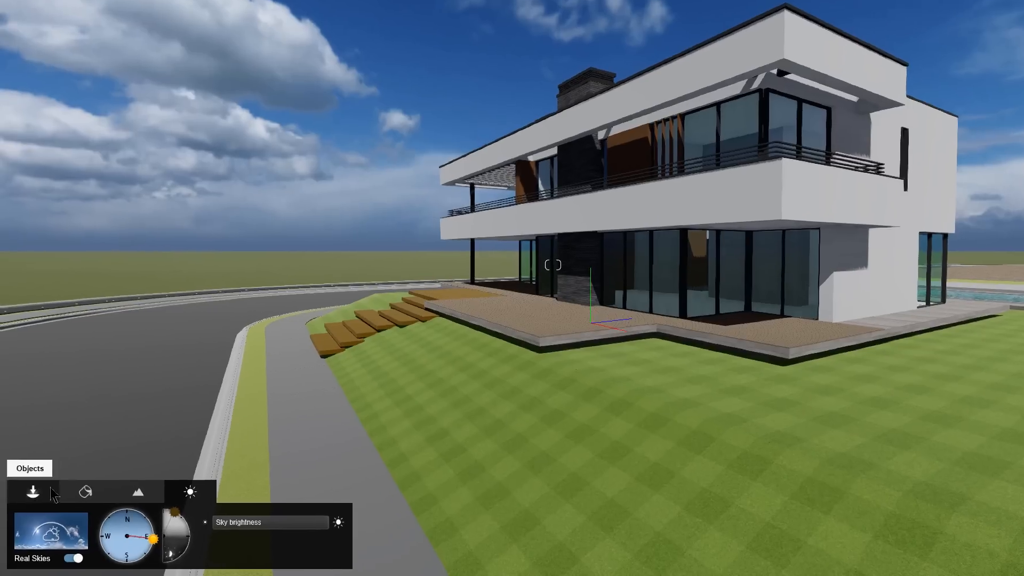
- Select the imported villa with typed-in placement active and examine its X, Y and Z position values
click(52, 491)
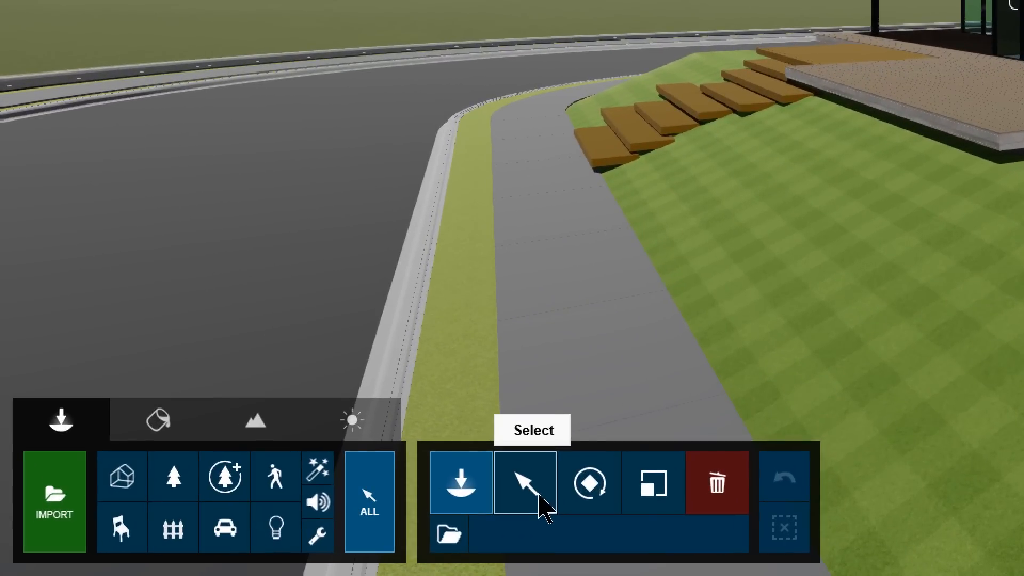
click(534, 494)
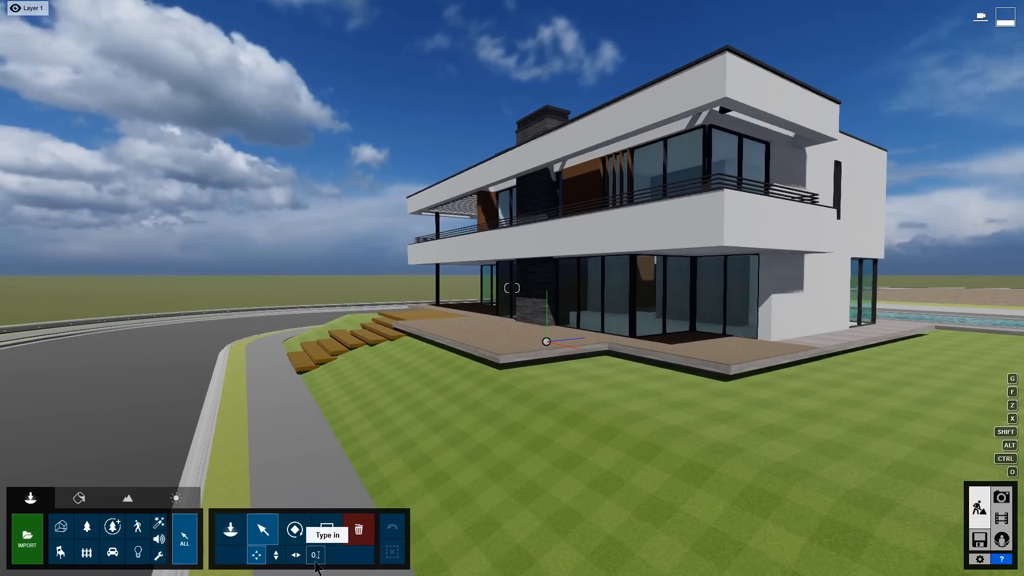
click(320, 560)
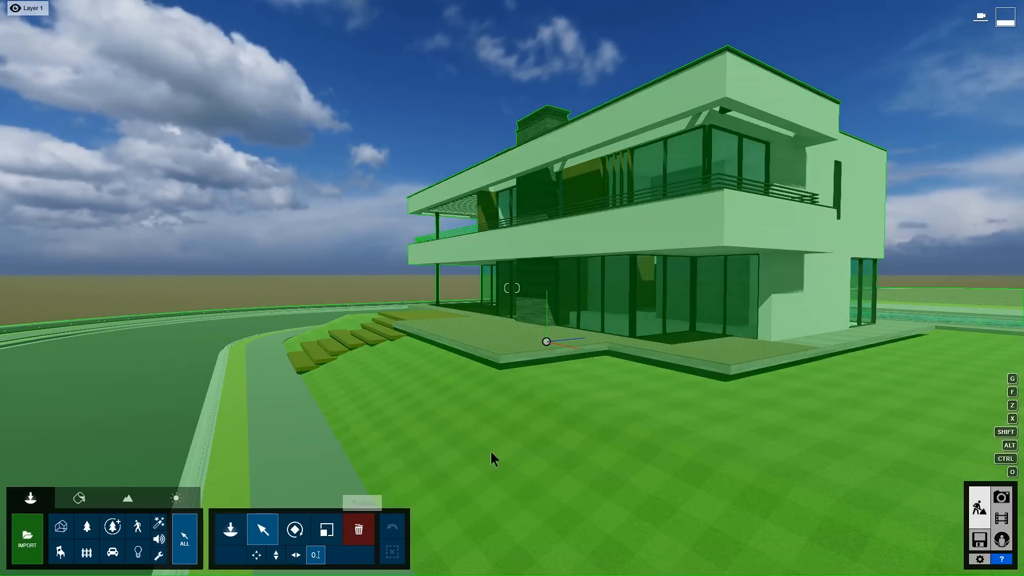
click(517, 433)
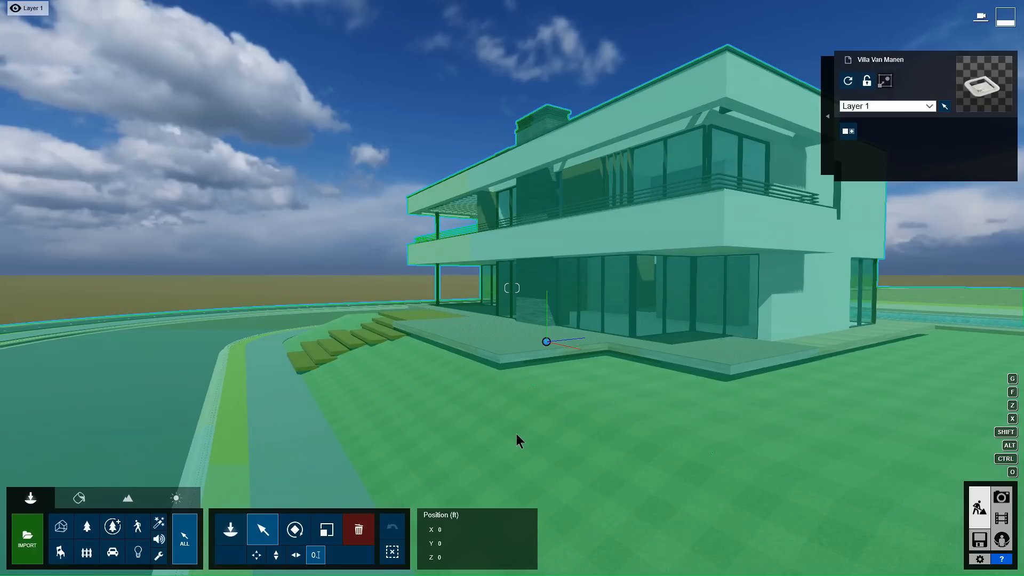
mouse_move(455, 530)
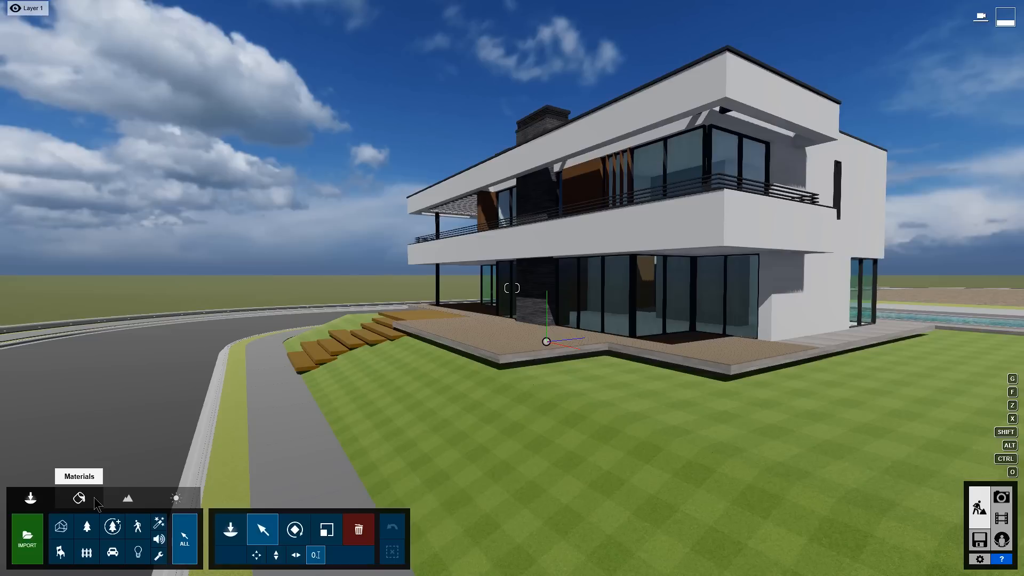
- Select the villa's white wall surface for material editing and examine the Various, Indoor, Outdoor, custom and new material categories
click(95, 503)
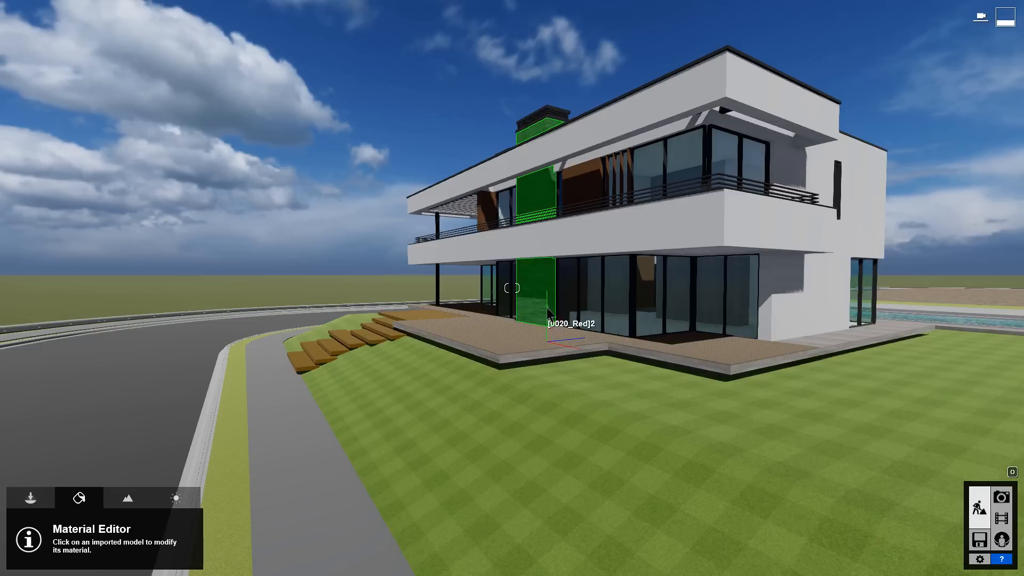
click(577, 240)
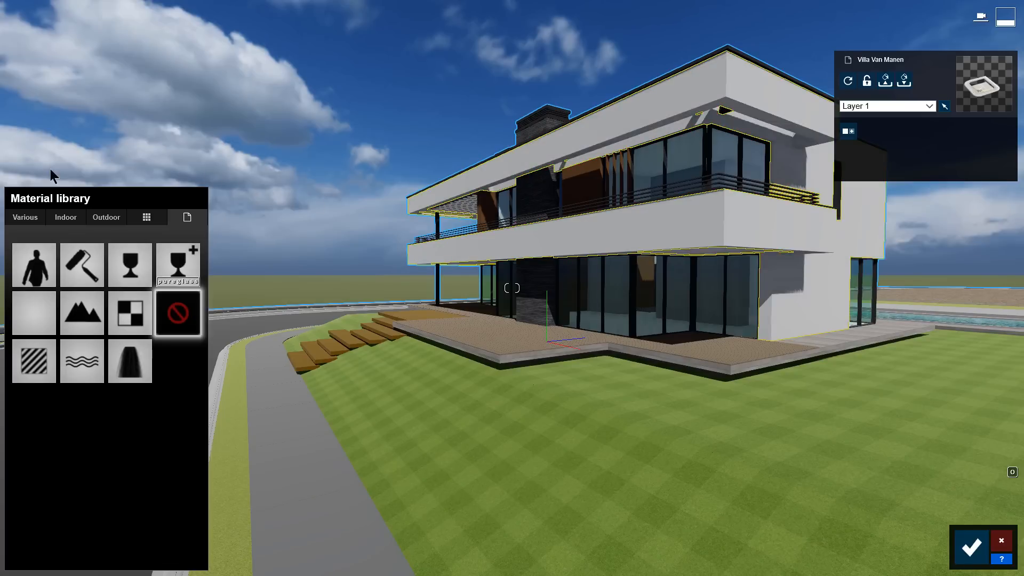
click(34, 216)
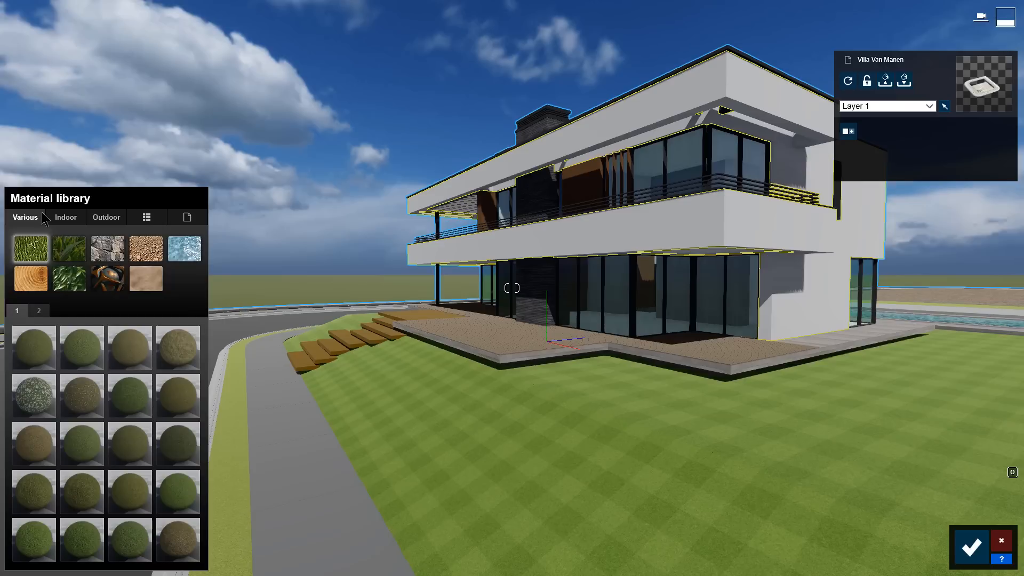
click(78, 218)
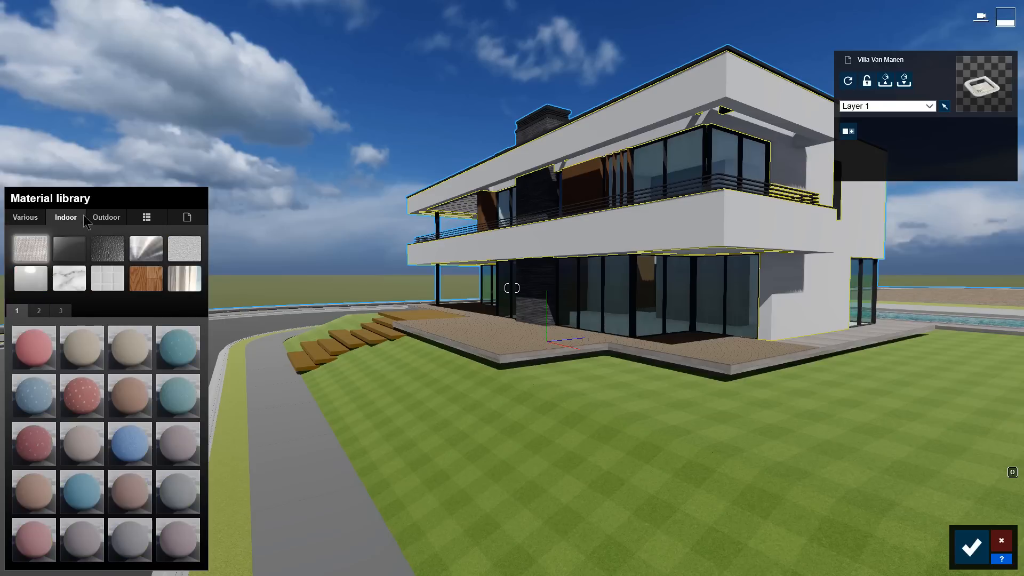
click(106, 217)
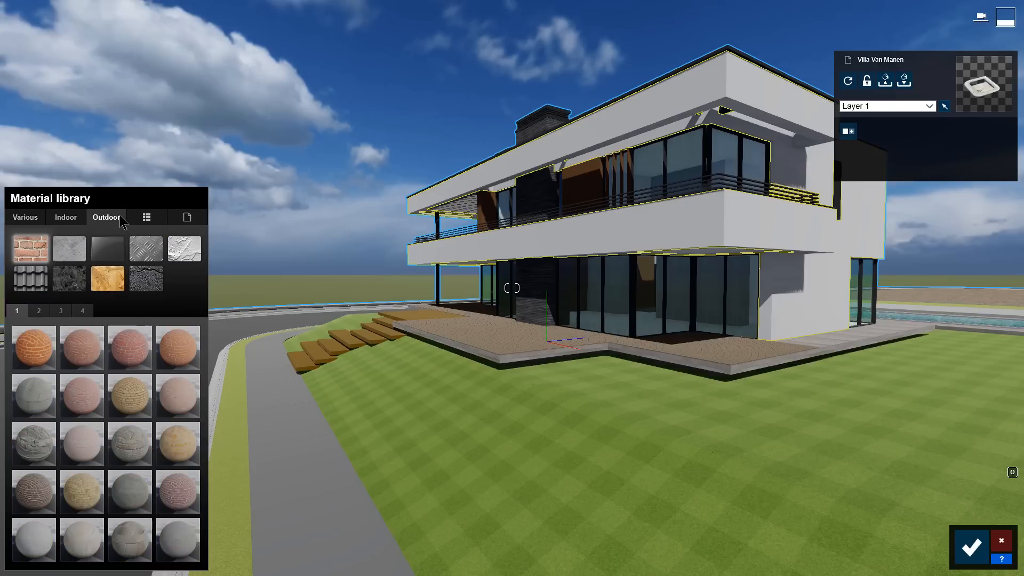
click(147, 217)
click(198, 216)
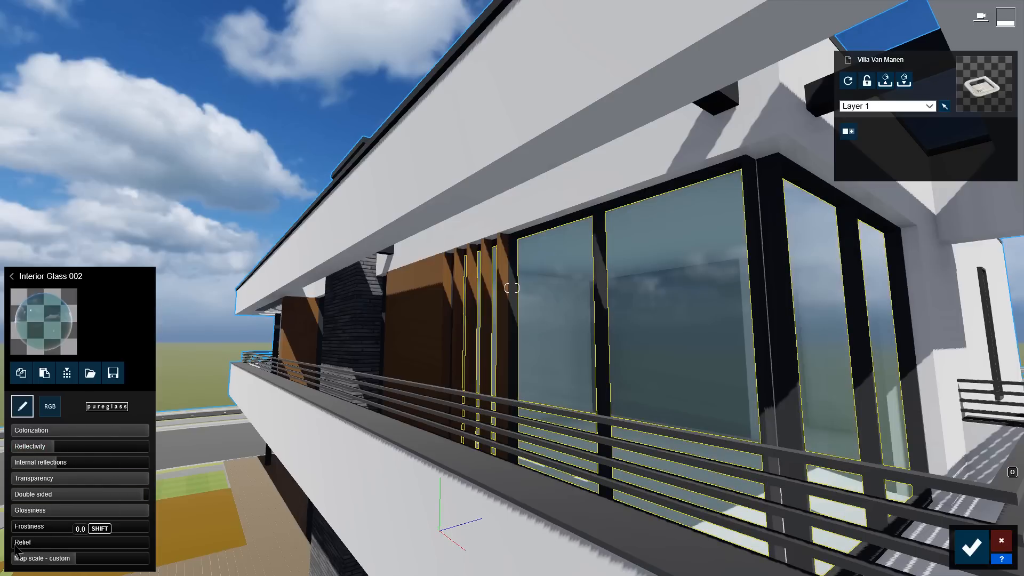
- Adjust the relief of the Interior Glass 002 material on the upper-floor windows
drag(16, 547, 51, 564)
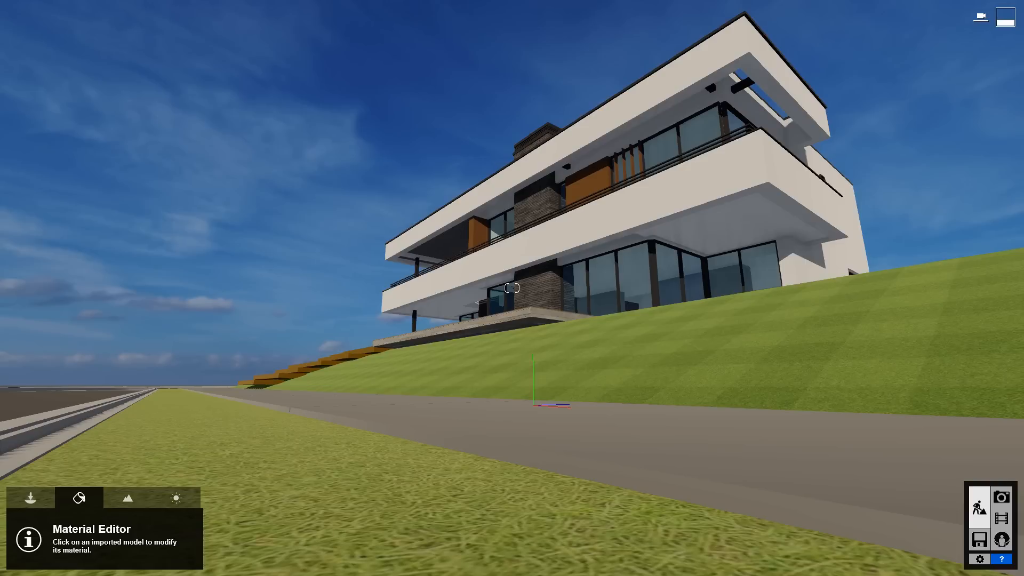
- Assign the Landscape material to the grass strip between the road and the sidewalk
click(207, 451)
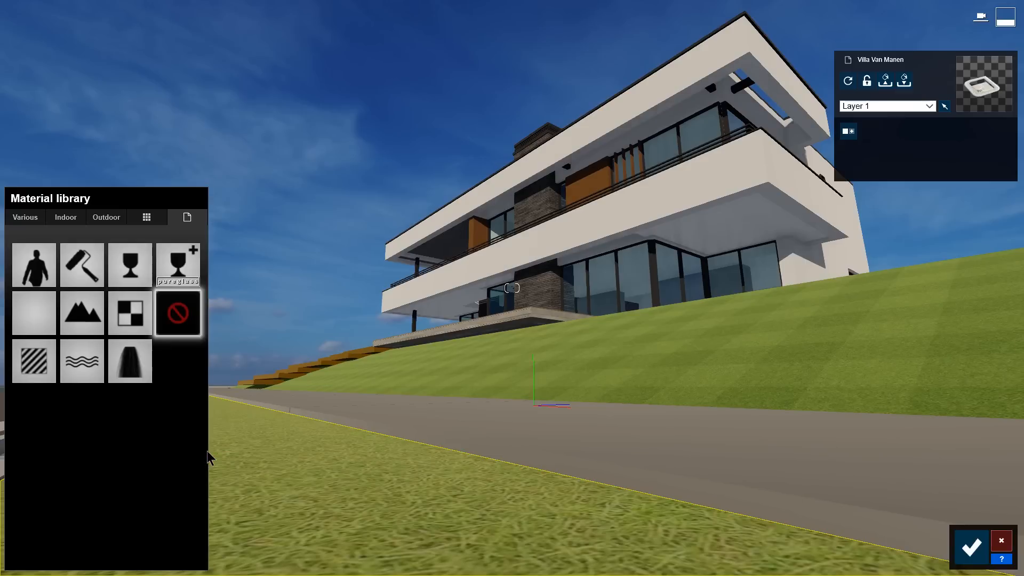
click(91, 316)
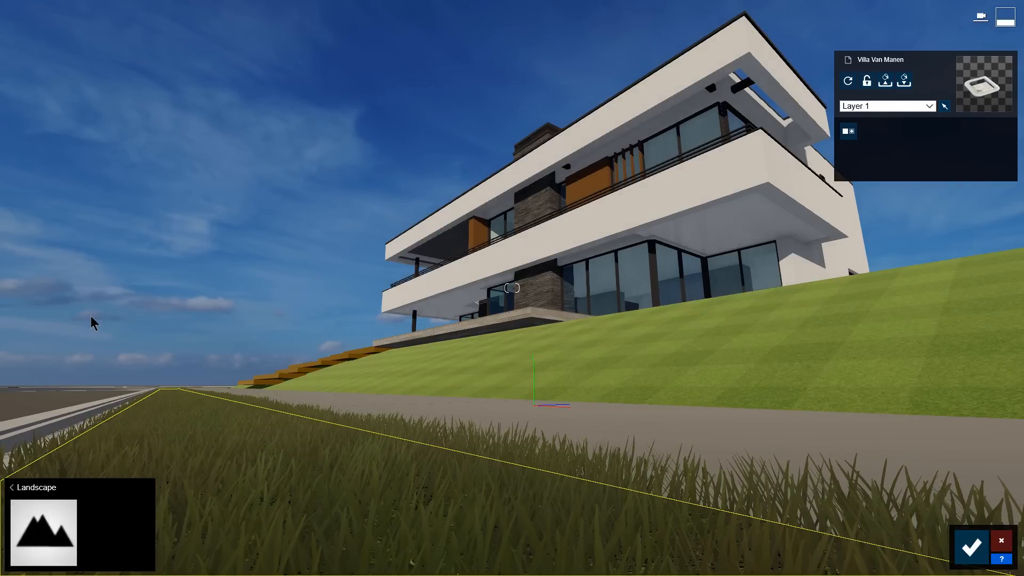
- Apply the third 3D Grass material from the Various category to the sloping lawn in front of the villa
key(q)
right_drag(91, 316, 243, 482)
click(482, 304)
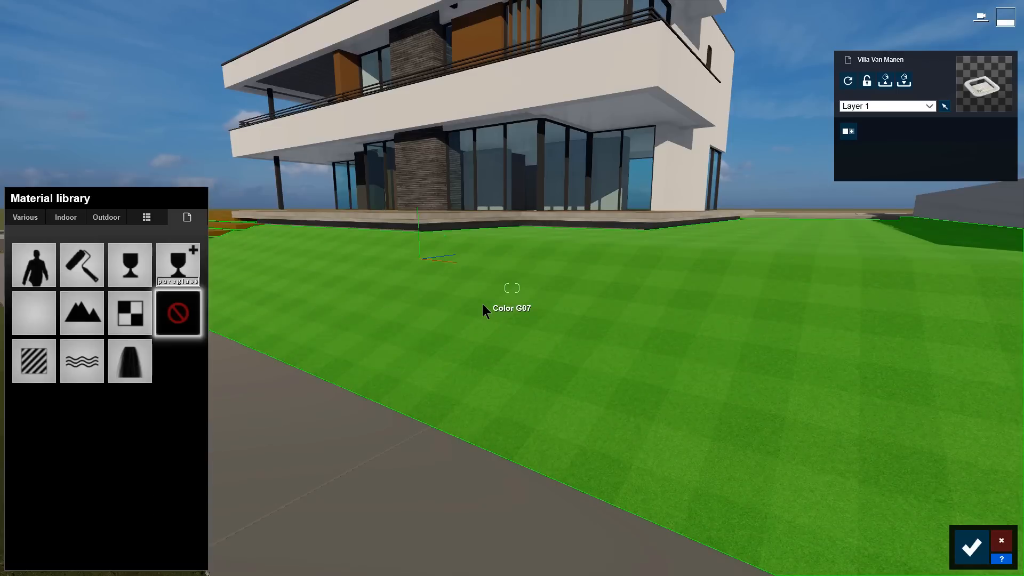
click(27, 220)
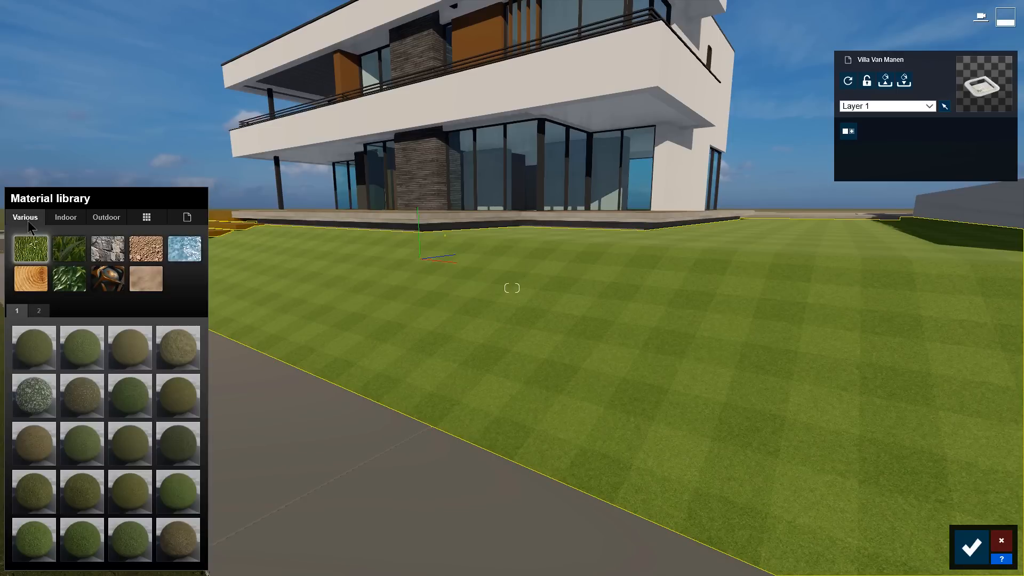
click(62, 249)
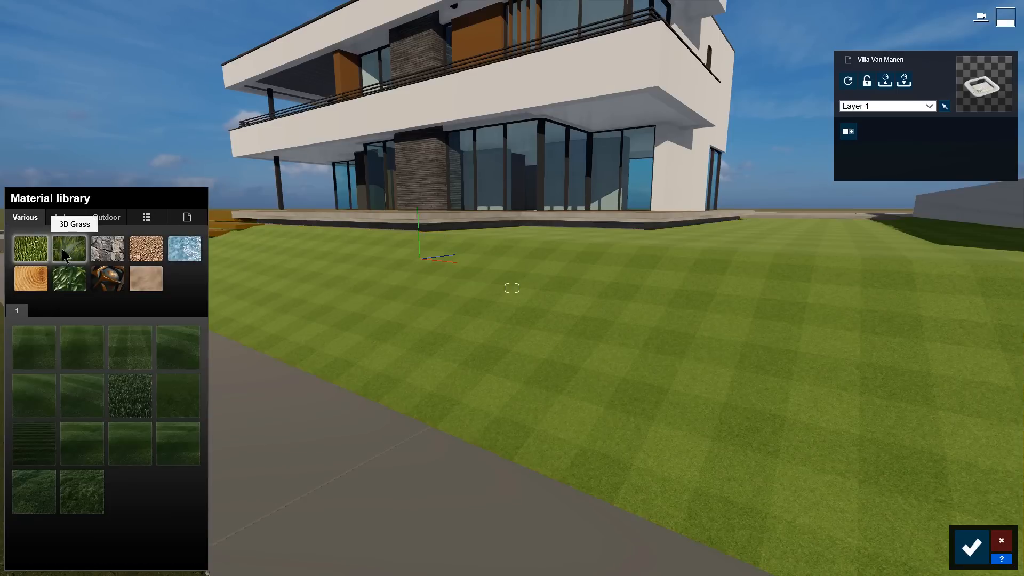
click(131, 352)
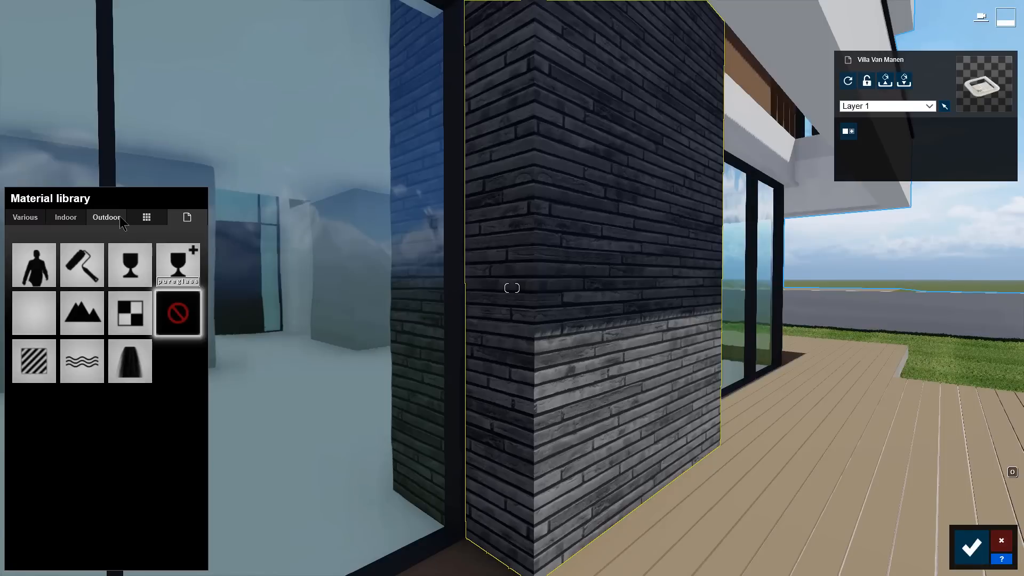
- Apply the second brick material on page 4 of the Outdoor brick category to the dark brick wall beside the terrace
click(107, 218)
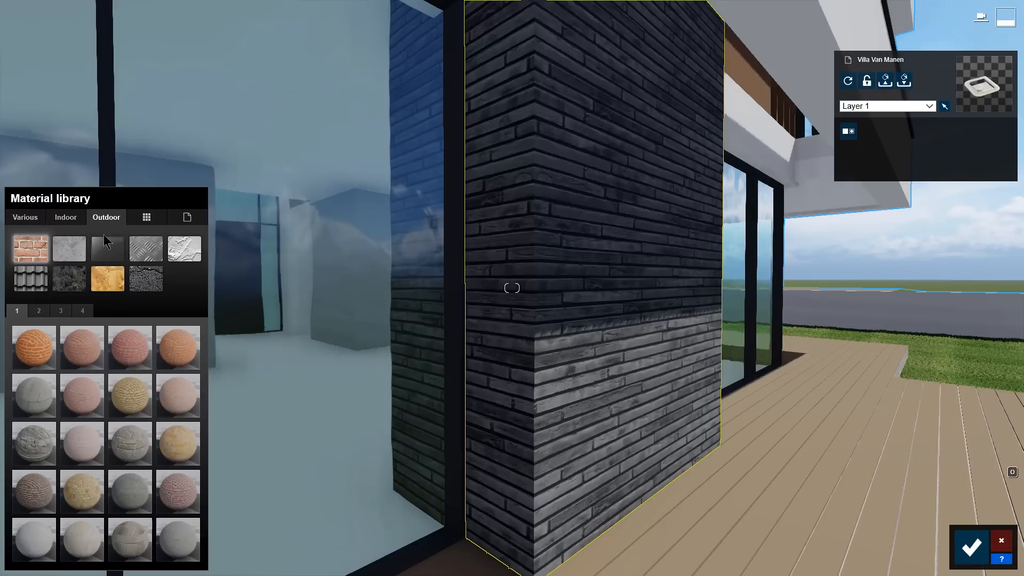
click(61, 311)
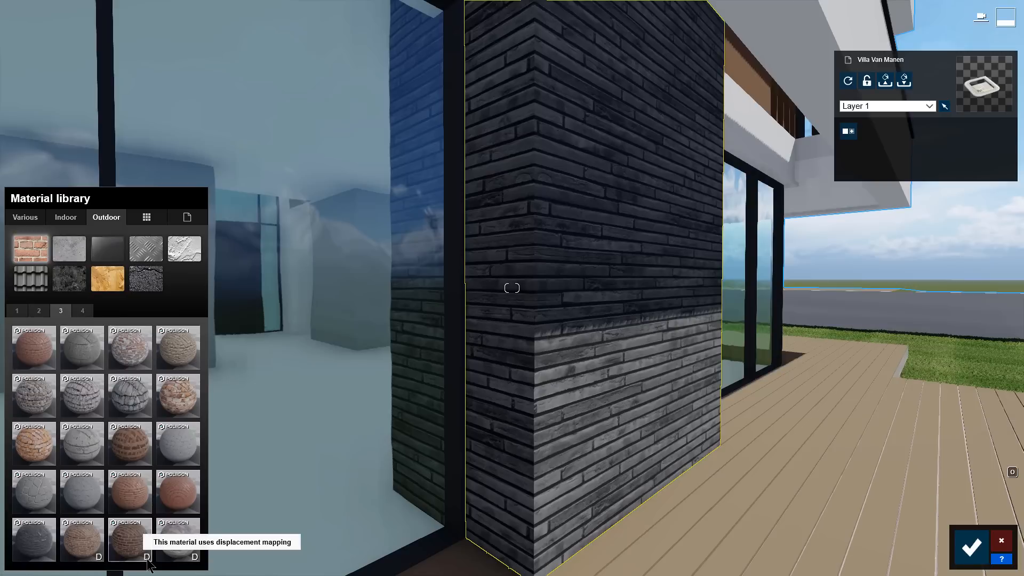
click(83, 310)
click(100, 367)
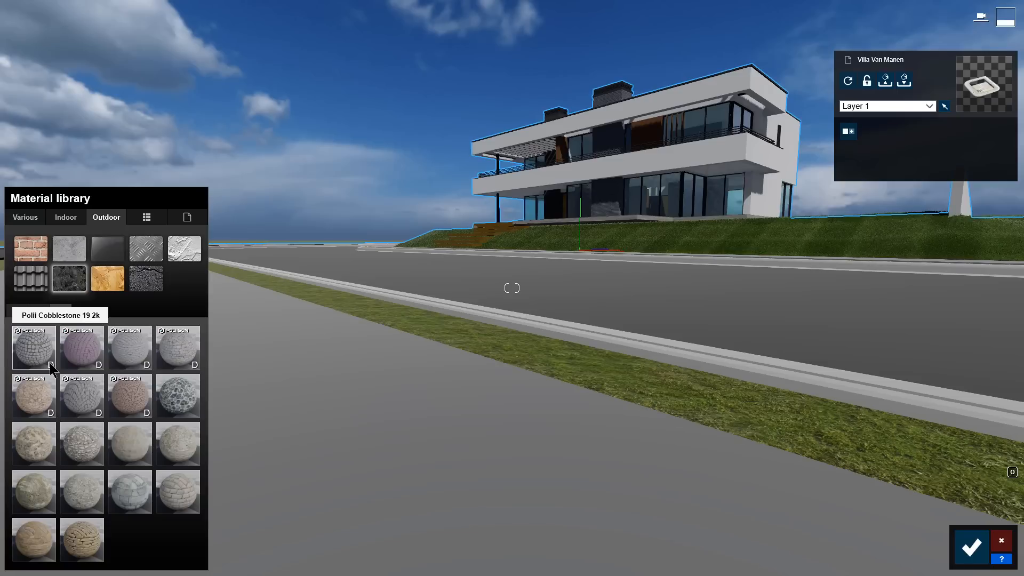
- Try Polii Cobblestone 19 2k and another cobblestone on the sidewalk, and apply the sixth Outdoor stone material, with the fan-shaped pattern
click(50, 363)
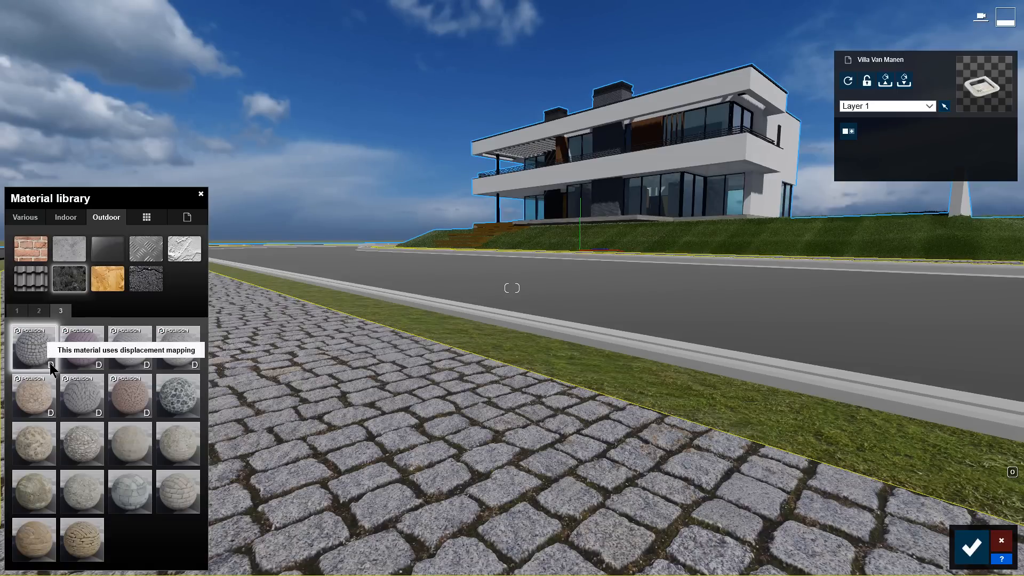
click(195, 367)
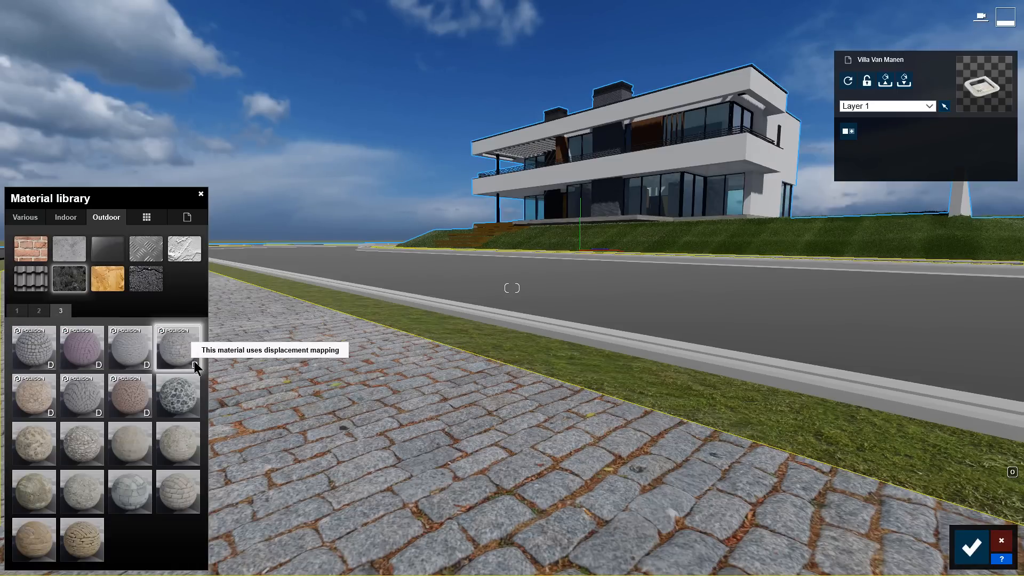
click(100, 414)
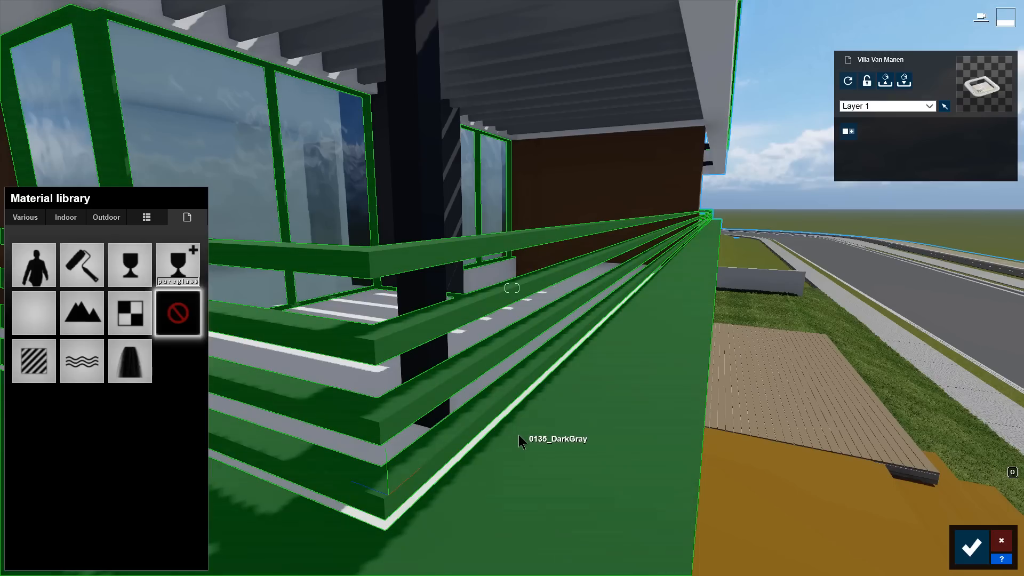
- Assign the Standard material to the 0135_DarkGray balcony railing and reduce its gloss, reflectivity and relief
click(517, 437)
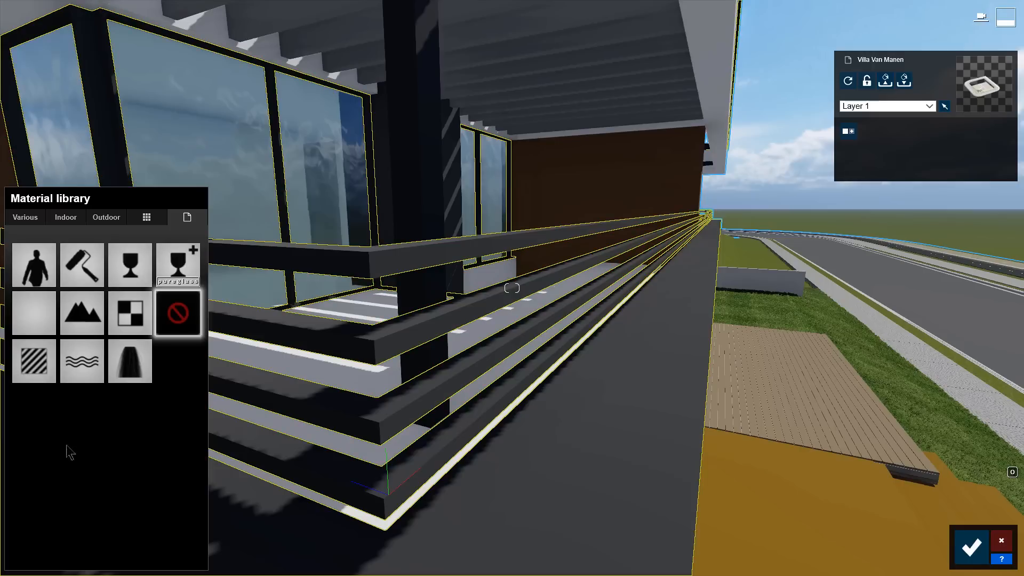
click(36, 368)
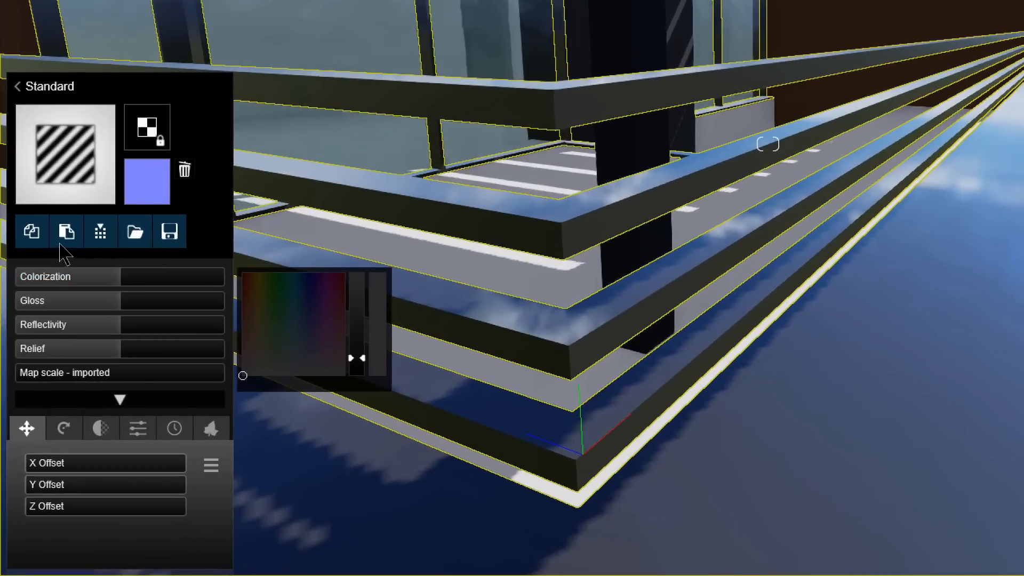
drag(126, 295, 220, 307)
drag(125, 330, 59, 327)
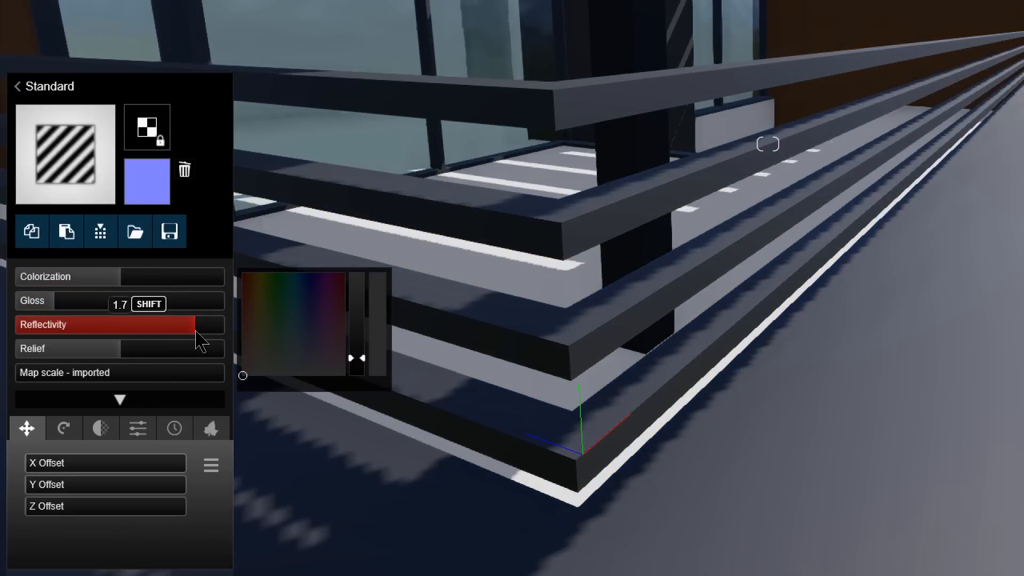
drag(122, 349, 99, 359)
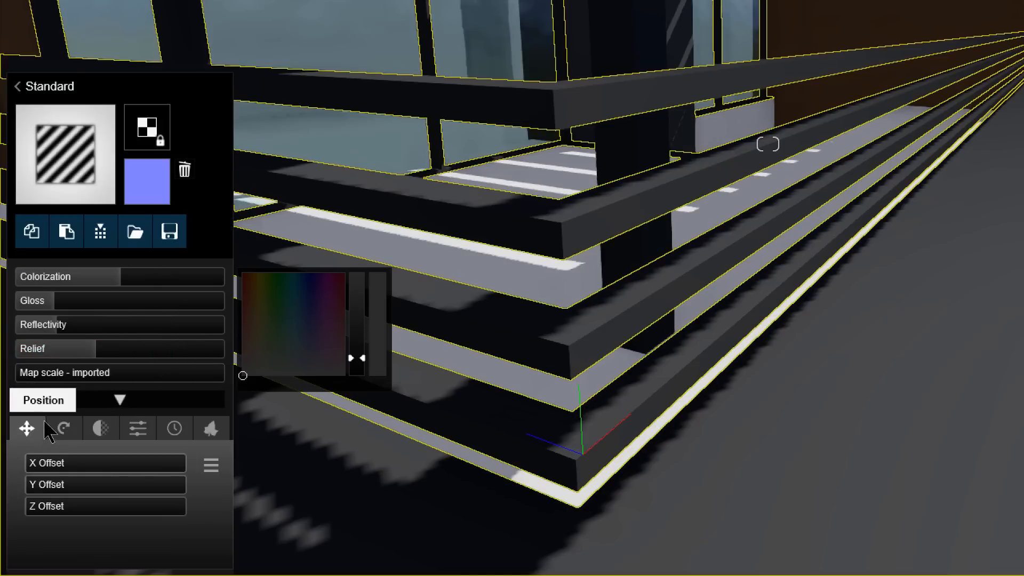
- Examine the orientation, transparency, general and remaining extended settings of the railing's Standard material
click(67, 429)
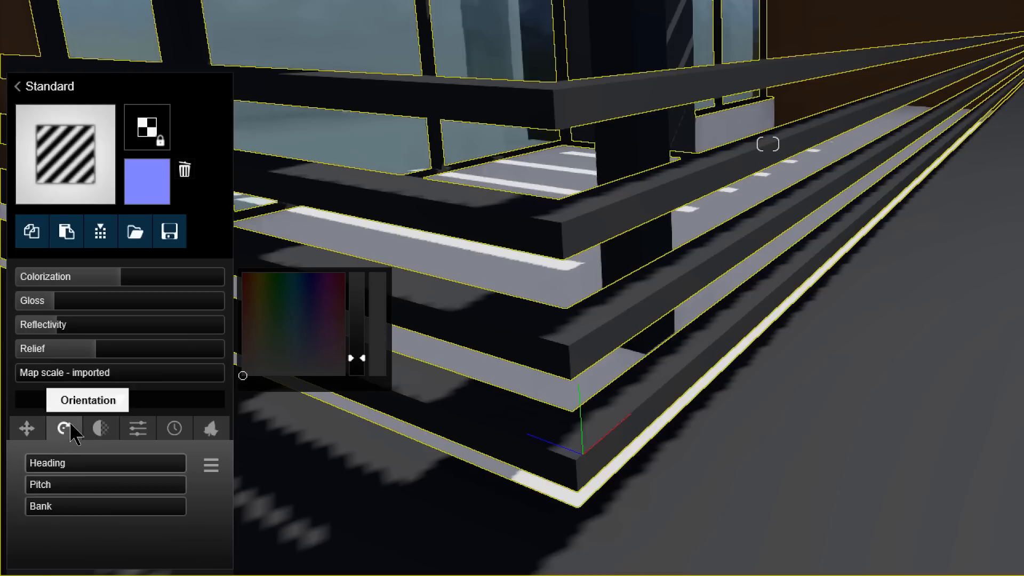
click(112, 429)
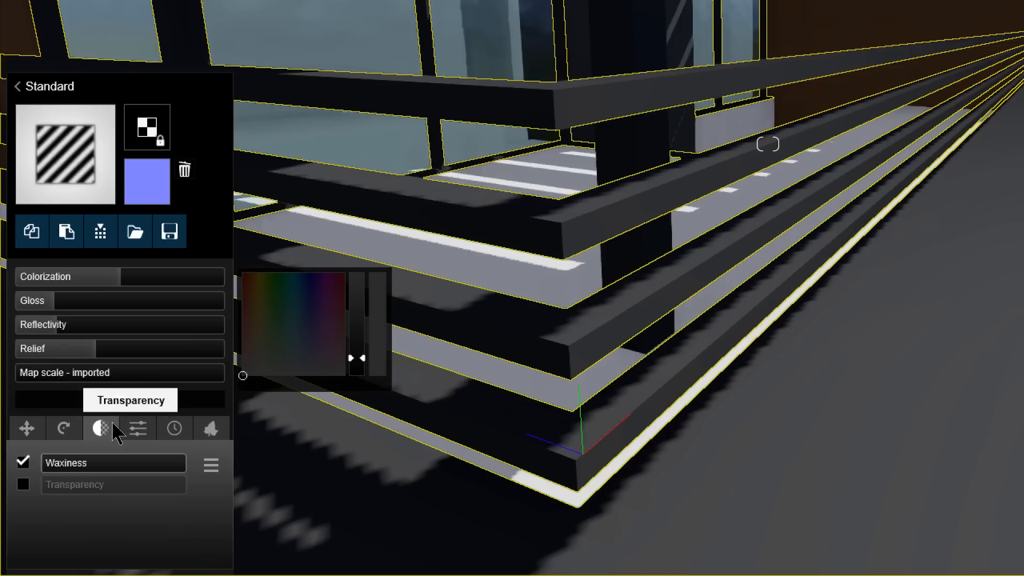
click(149, 428)
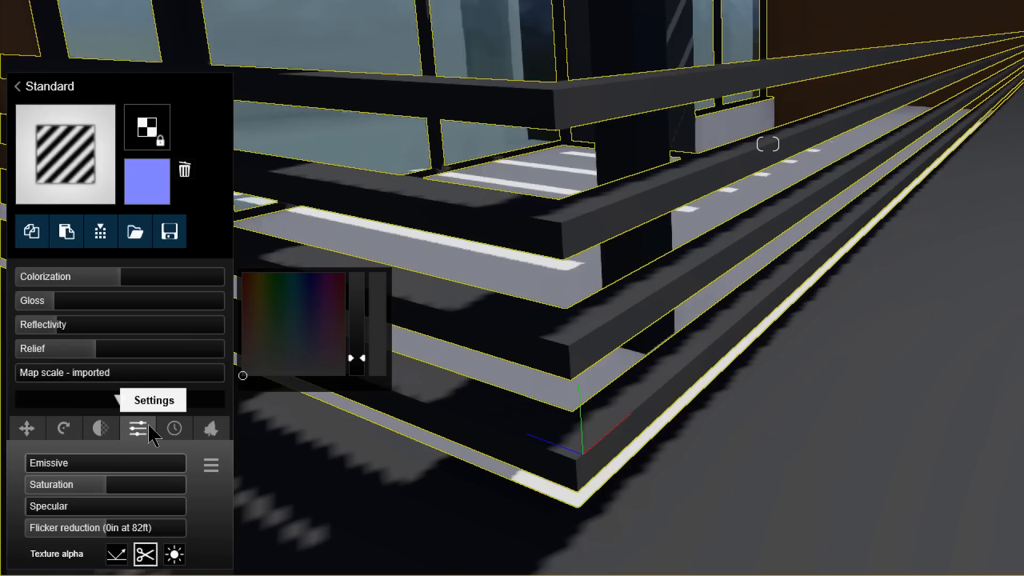
click(188, 432)
click(213, 430)
- Set the weathering of the balcony railing's Standard material to about 0.6
click(175, 429)
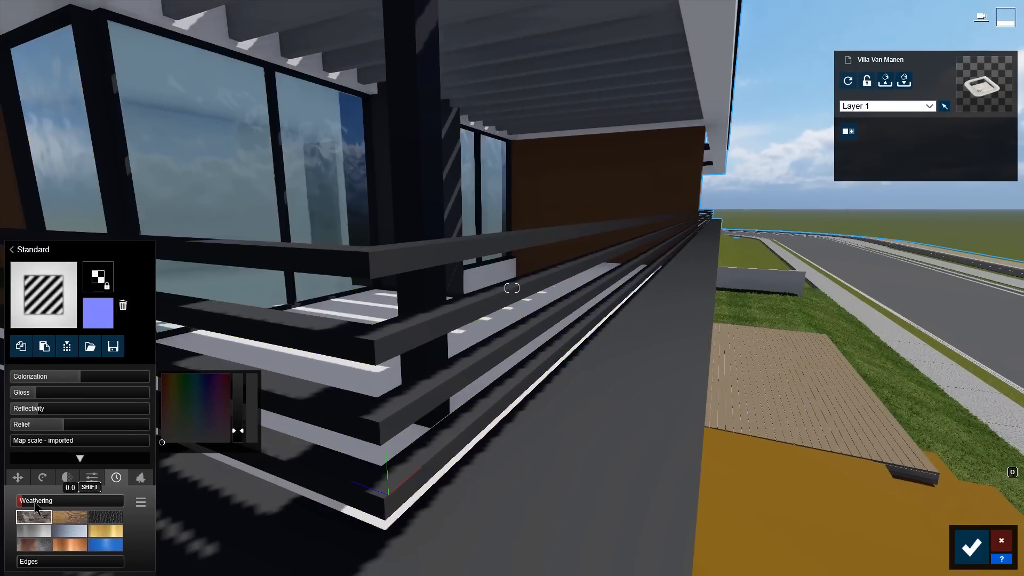
click(128, 462)
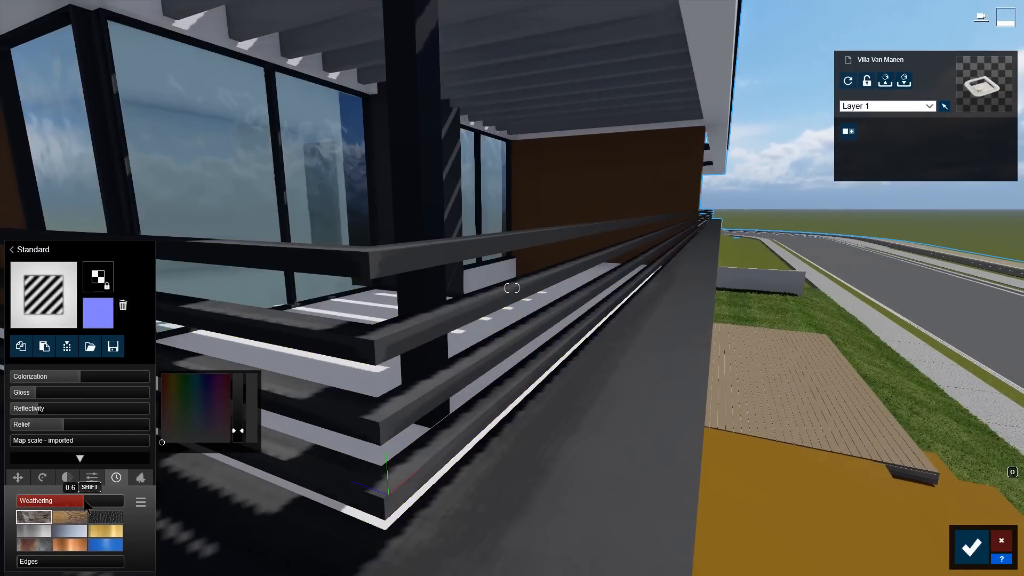
mouse_move(85, 499)
mouse_down()
mouse_move(54, 501)
mouse_move(104, 501)
mouse_move(53, 501)
mouse_move(85, 501)
mouse_up()
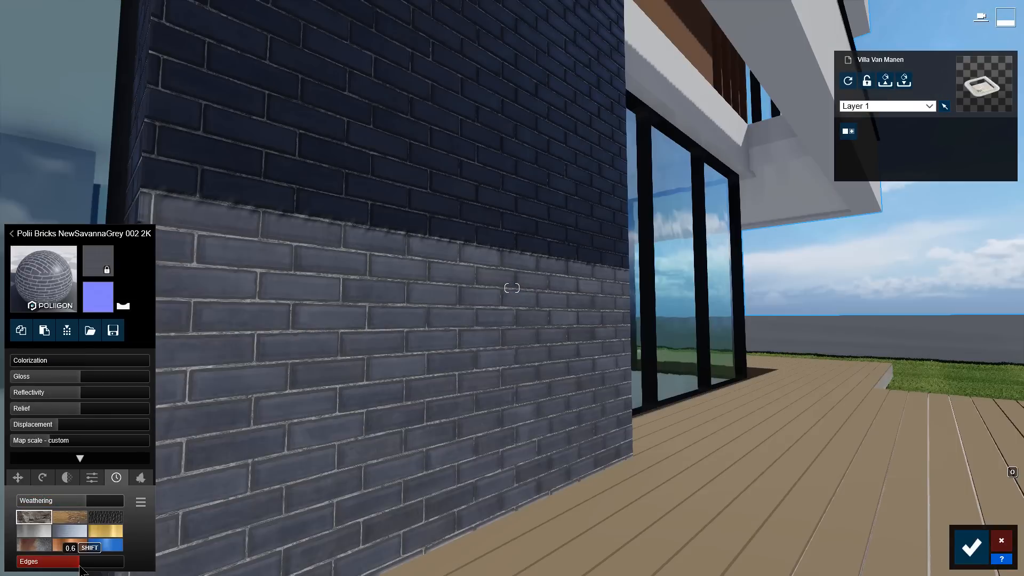
- Set the grey brick wall's edges to 0.5 and weathering to 0.6, and store the material in the custom library as MB Brick
drag(84, 568, 73, 568)
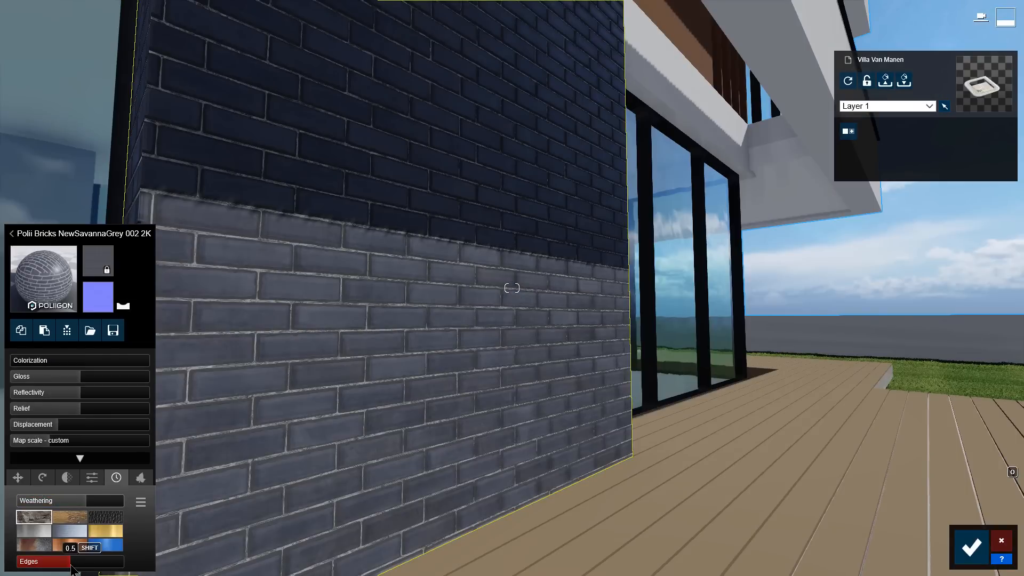
click(75, 502)
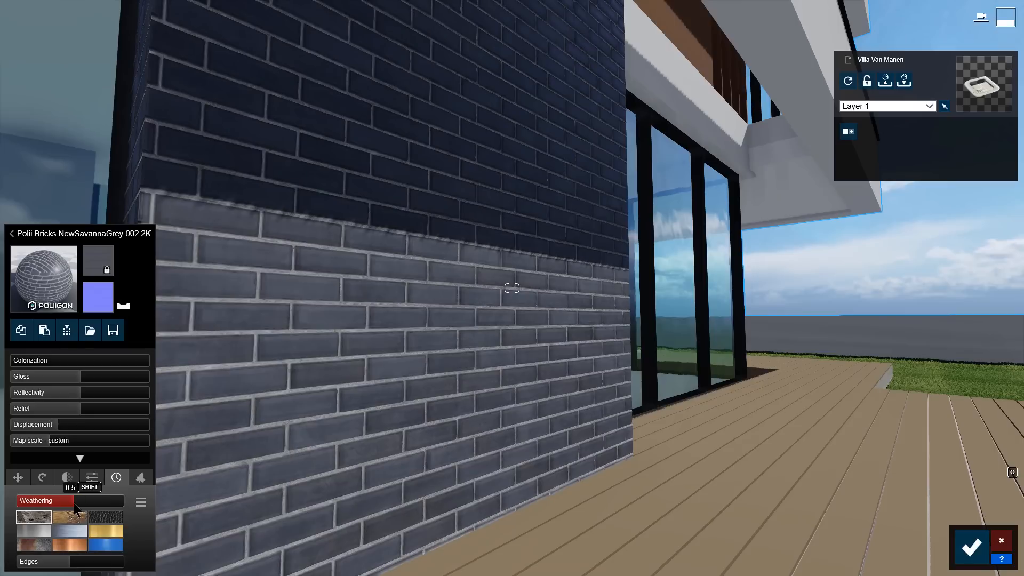
drag(75, 503, 78, 504)
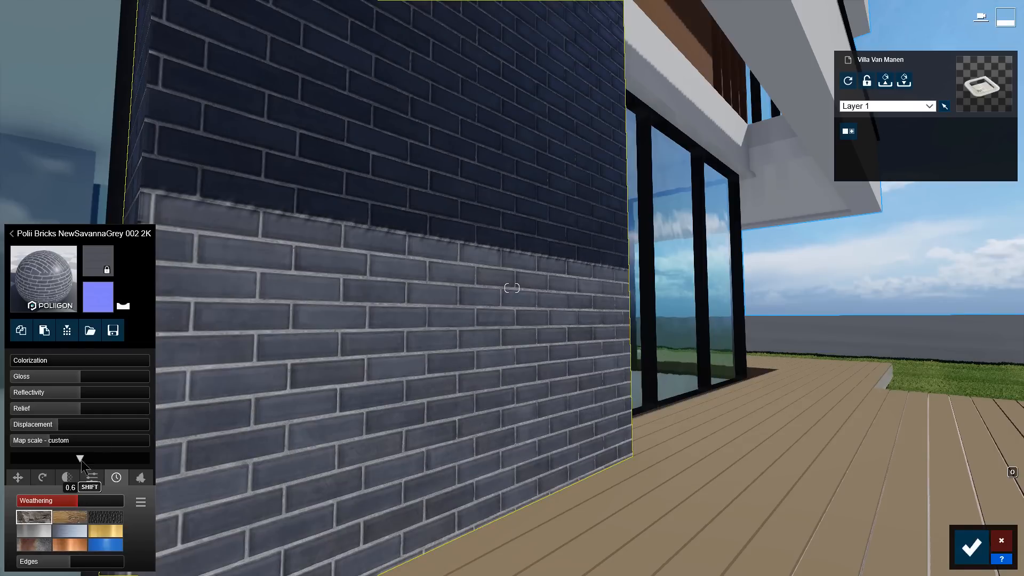
click(67, 331)
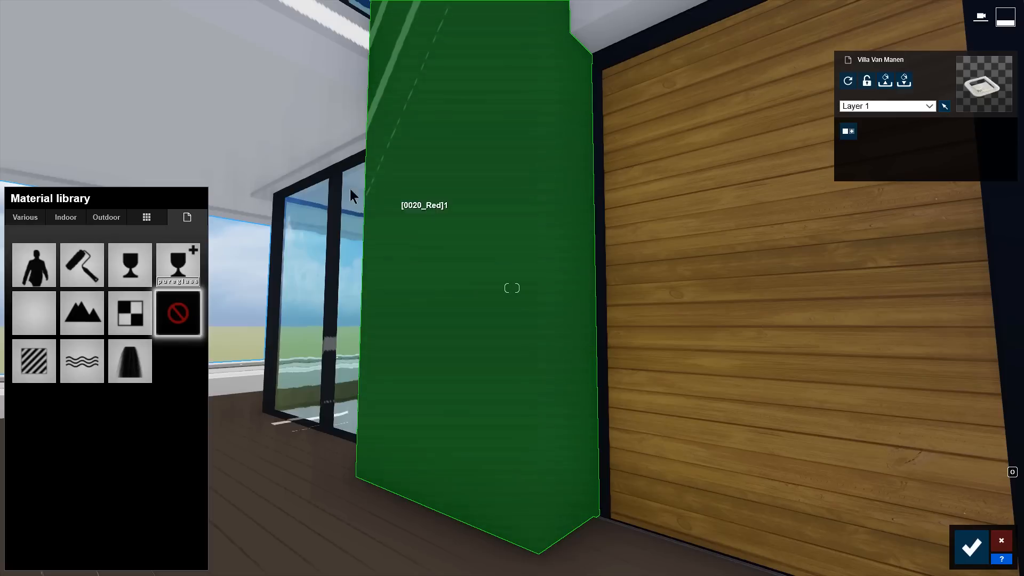
- Apply the custom MB Brick material to the dark pillar beside the wooden wall and save the material changes
click(161, 221)
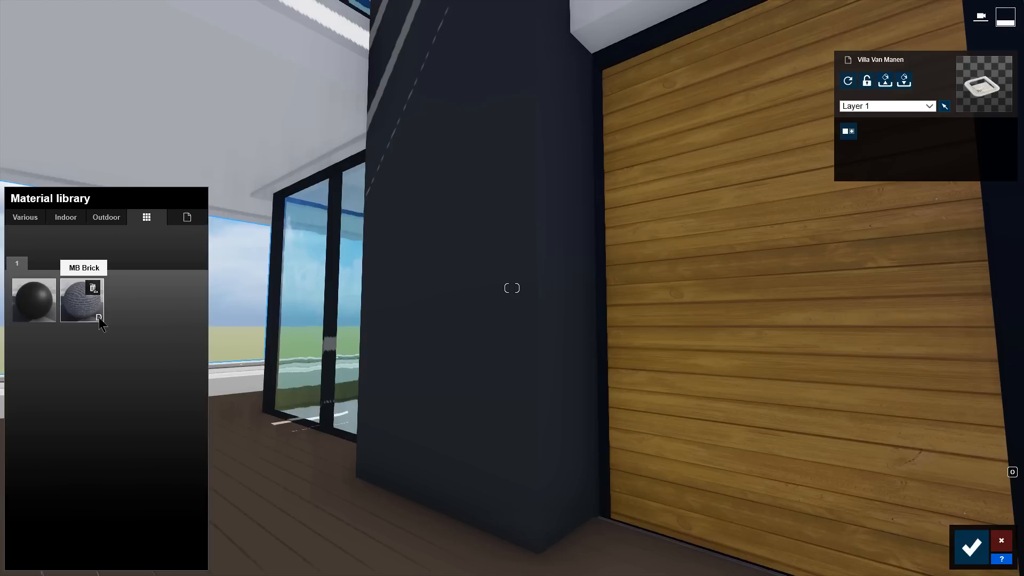
click(100, 323)
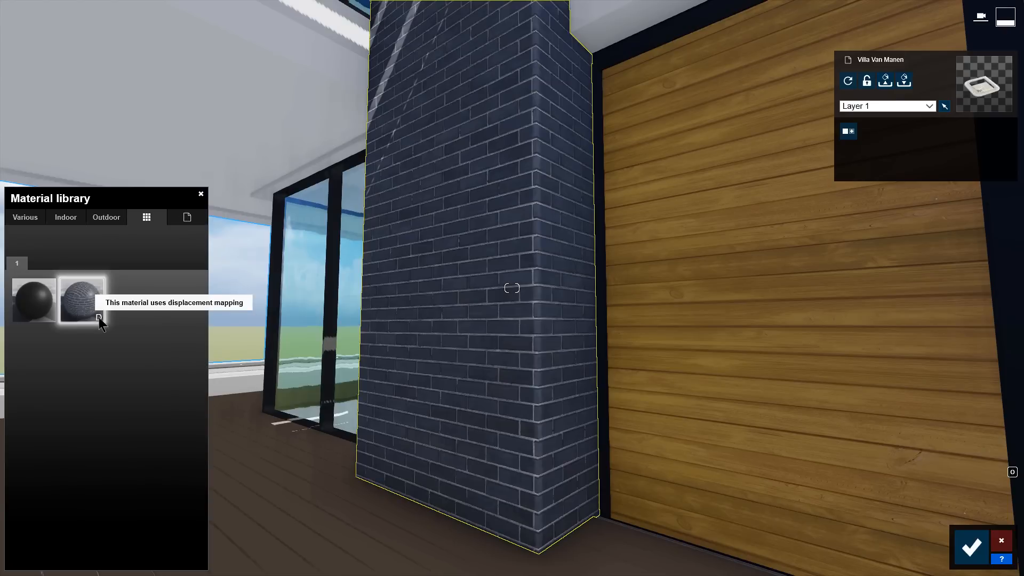
click(100, 324)
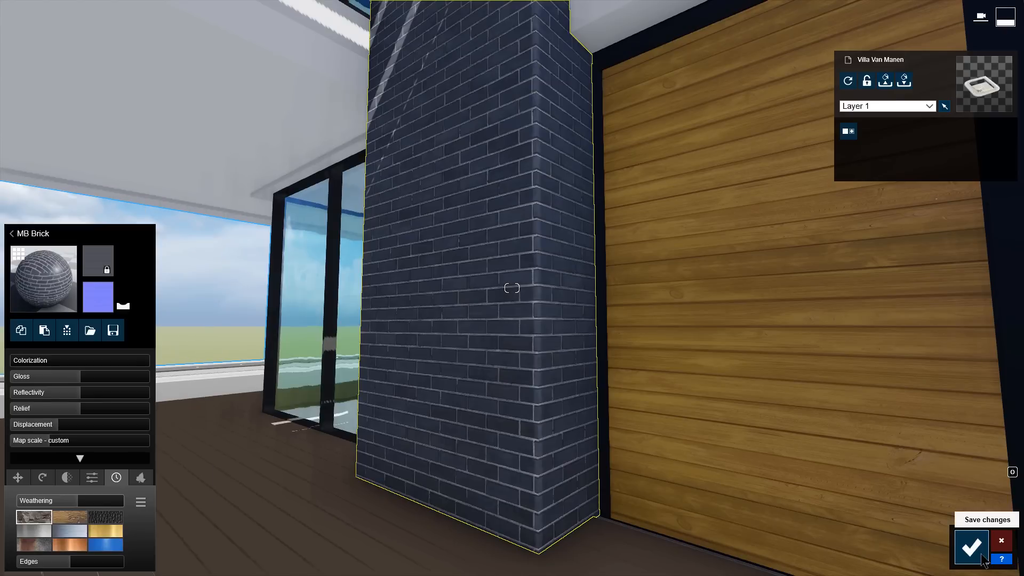
click(982, 558)
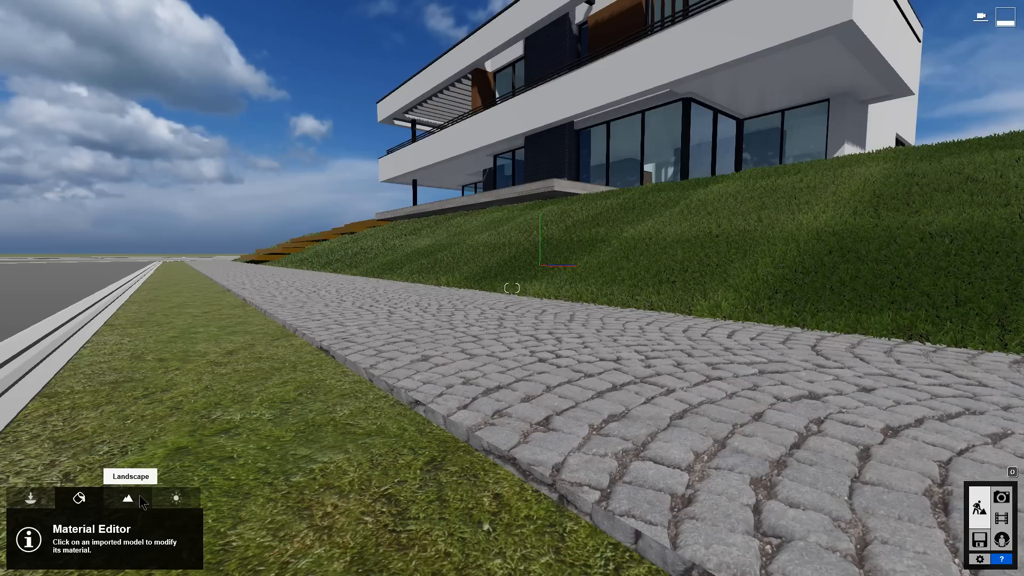
- Turn on landscape grass and adjust the size, height and wildness of the grass
click(140, 500)
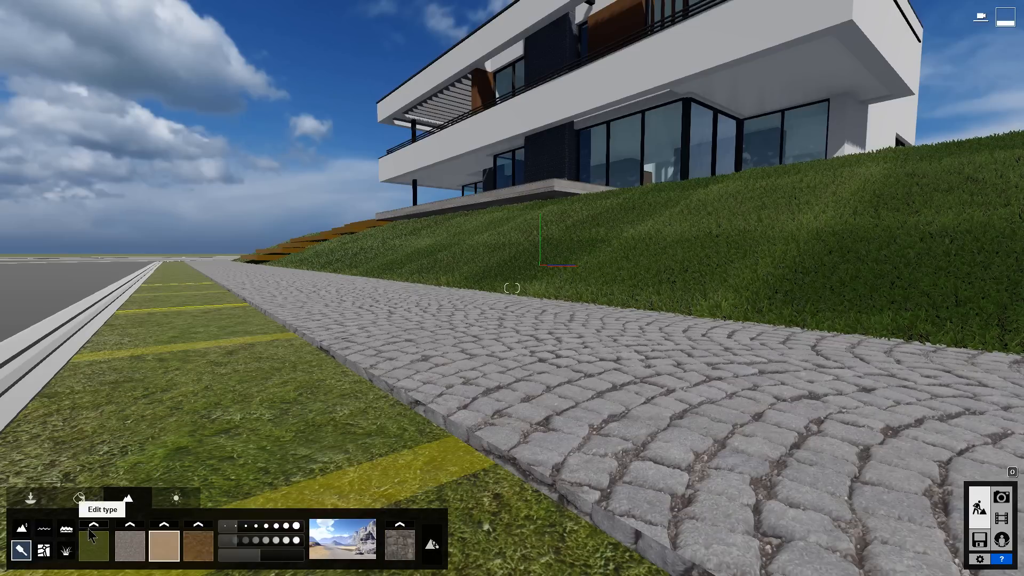
click(66, 551)
click(110, 541)
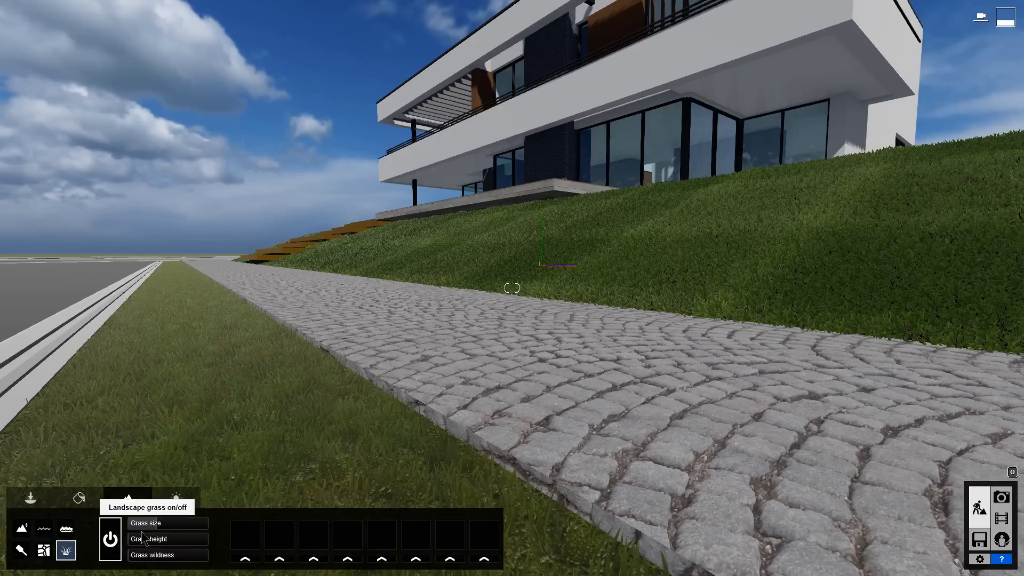
drag(173, 526, 156, 558)
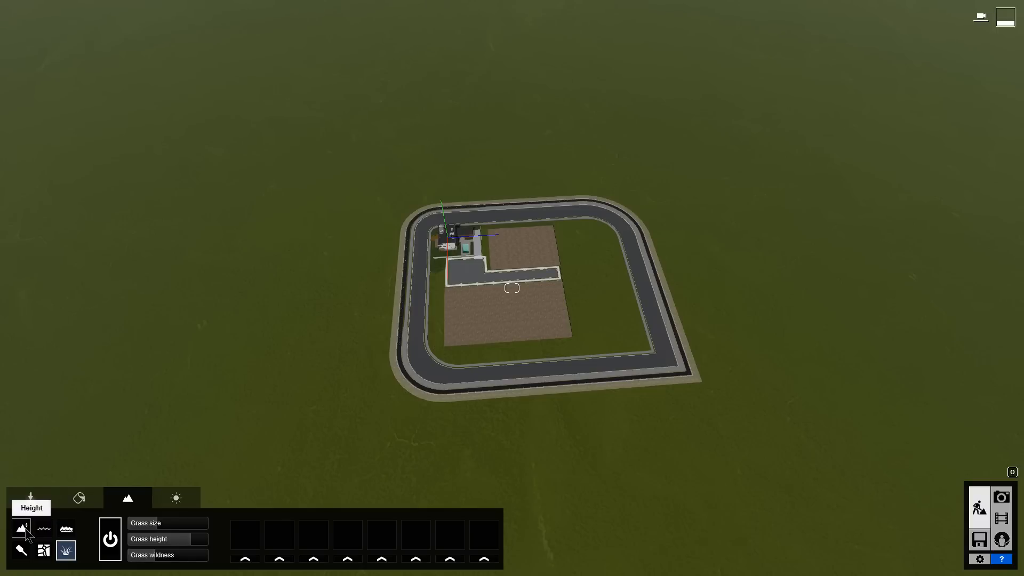
- Sculpt a band of rocky hills around the road loop with the largest terrain height brush, roughening and smoothing the raised ground
click(22, 529)
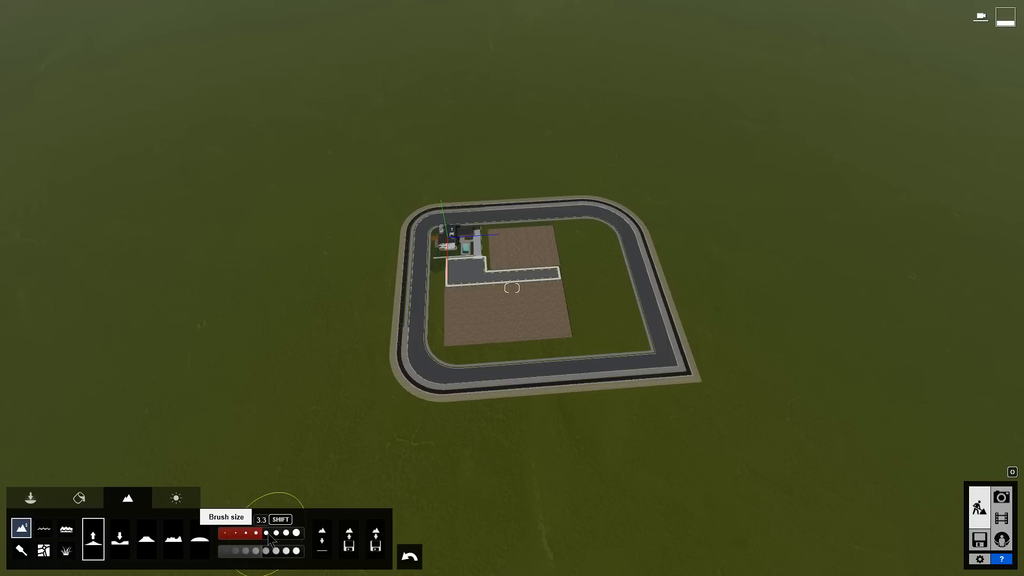
drag(268, 538, 292, 538)
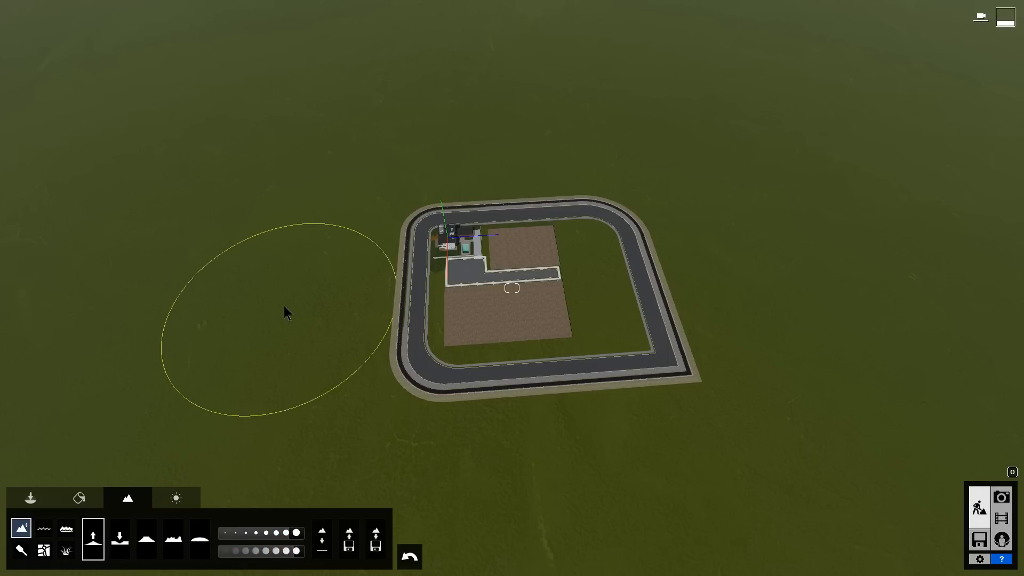
mouse_move(186, 365)
mouse_down()
mouse_move(203, 292)
mouse_move(304, 151)
mouse_move(542, 91)
mouse_move(881, 153)
mouse_up()
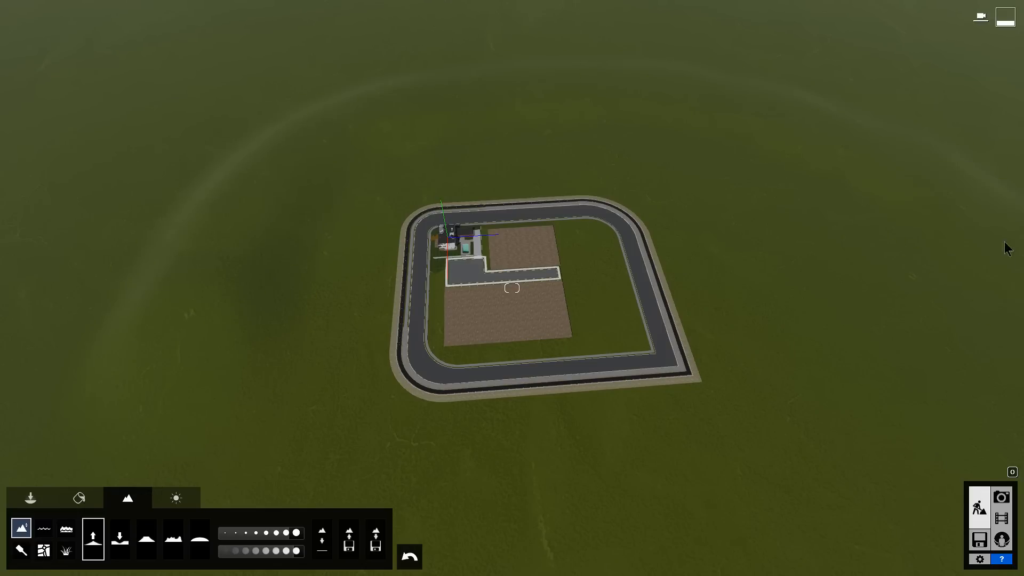
mouse_move(74, 328)
mouse_down()
mouse_move(108, 177)
mouse_move(207, 98)
mouse_move(285, 71)
mouse_up()
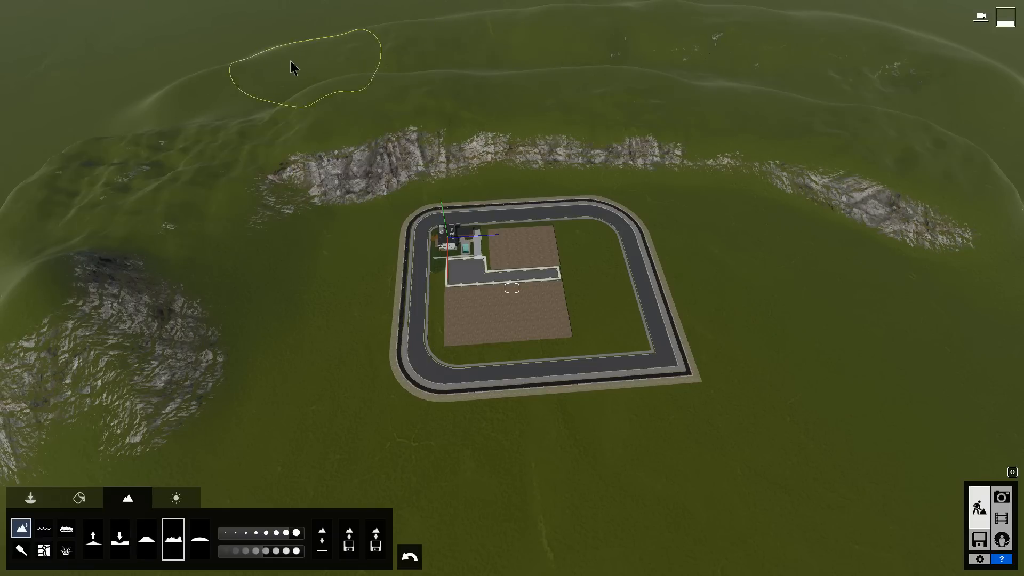
click(200, 540)
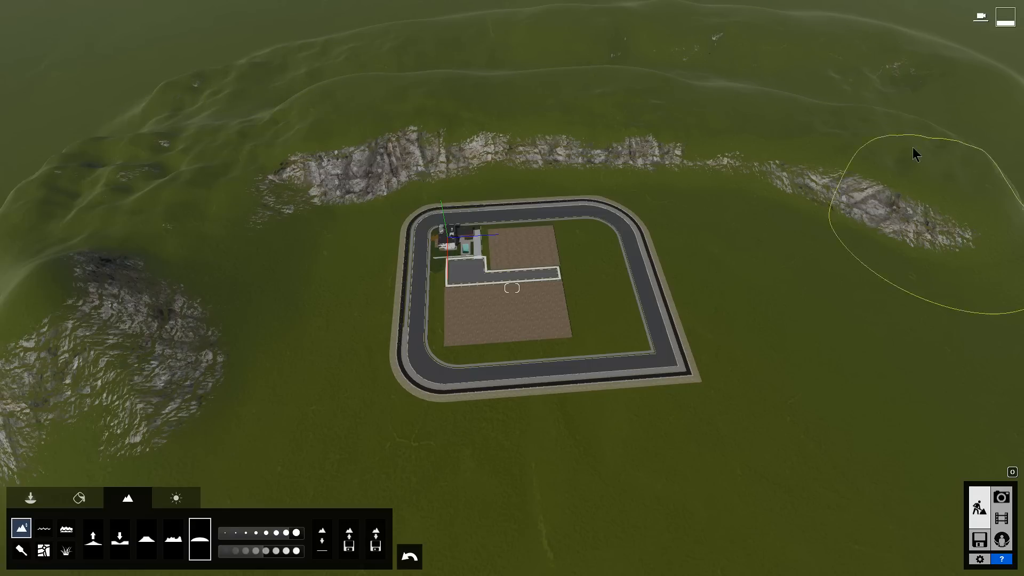
- Paint a curved band of sand on the terrain between the hills and the road loop, and refine it with the grass texture
click(21, 550)
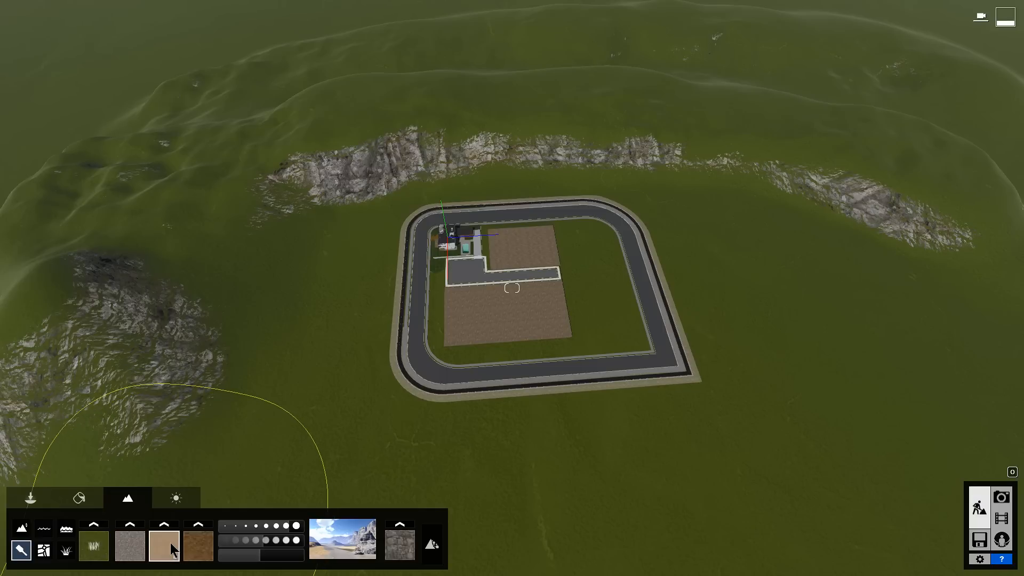
mouse_move(218, 464)
mouse_down()
mouse_move(373, 204)
mouse_move(941, 296)
mouse_move(166, 438)
mouse_move(134, 491)
mouse_up()
click(94, 547)
mouse_move(299, 181)
mouse_down()
mouse_move(270, 193)
mouse_move(183, 323)
mouse_move(637, 143)
mouse_move(952, 226)
mouse_up()
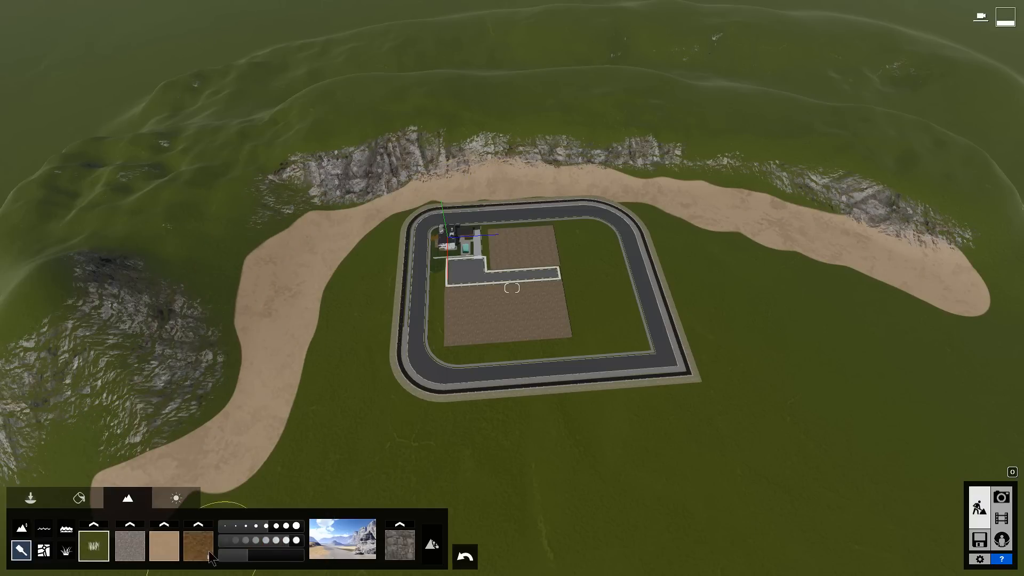
- Paint brown soil on the ground between the sand band and the outside of the road loop, and view it from the villa
click(206, 552)
mouse_move(374, 216)
mouse_down()
mouse_move(305, 419)
mouse_move(736, 304)
mouse_up()
key(w)
right_drag(709, 299, 480, 320)
key(w)
right_drag(512, 288, 512, 202)
key(w)
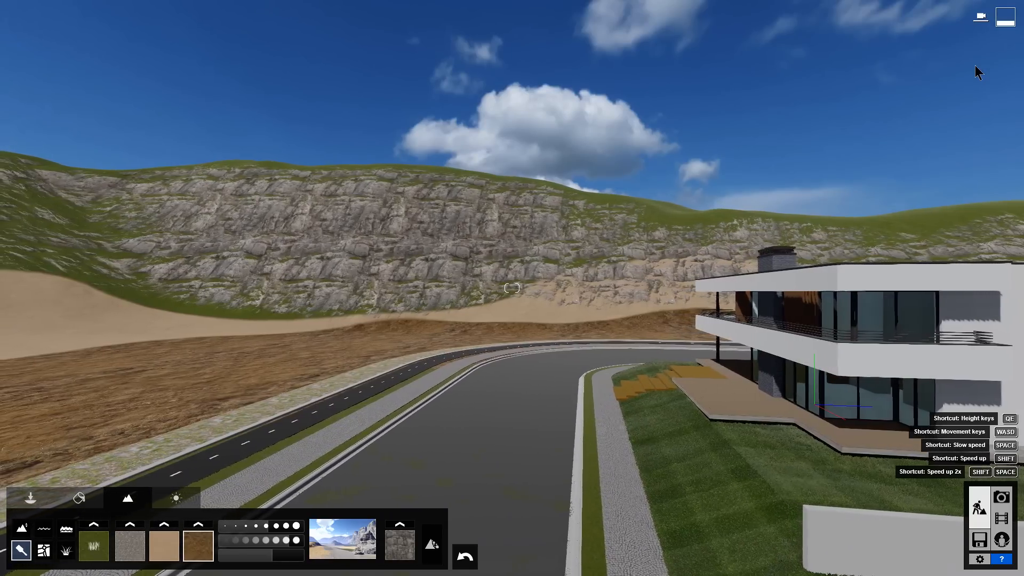
- Apply a different landscape preset to the terrain around the villa
click(361, 550)
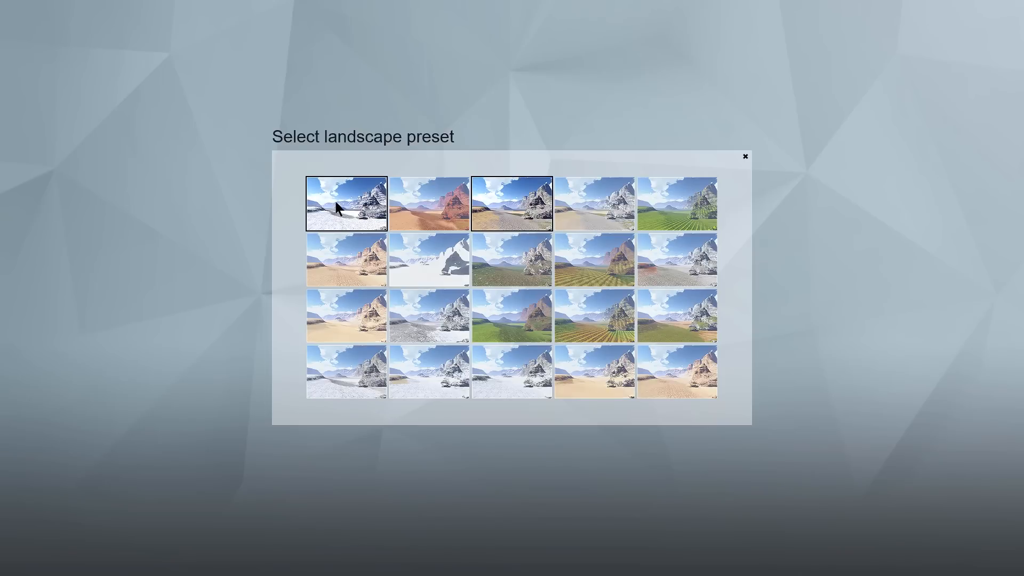
click(434, 220)
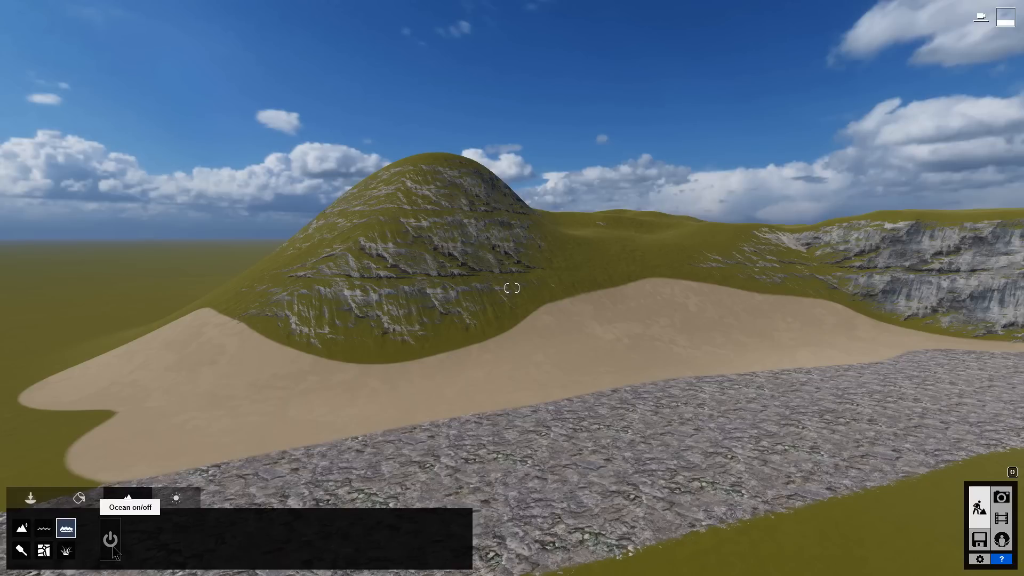
- Turn on the ocean, raise its wave intensity and turbidity, and turn the ocean off again
click(110, 540)
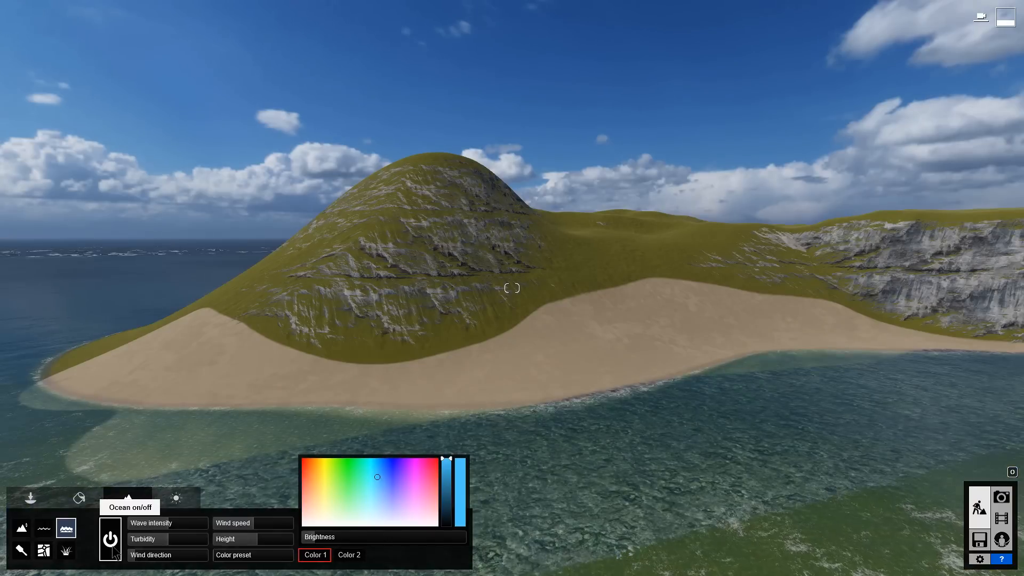
drag(169, 525, 187, 539)
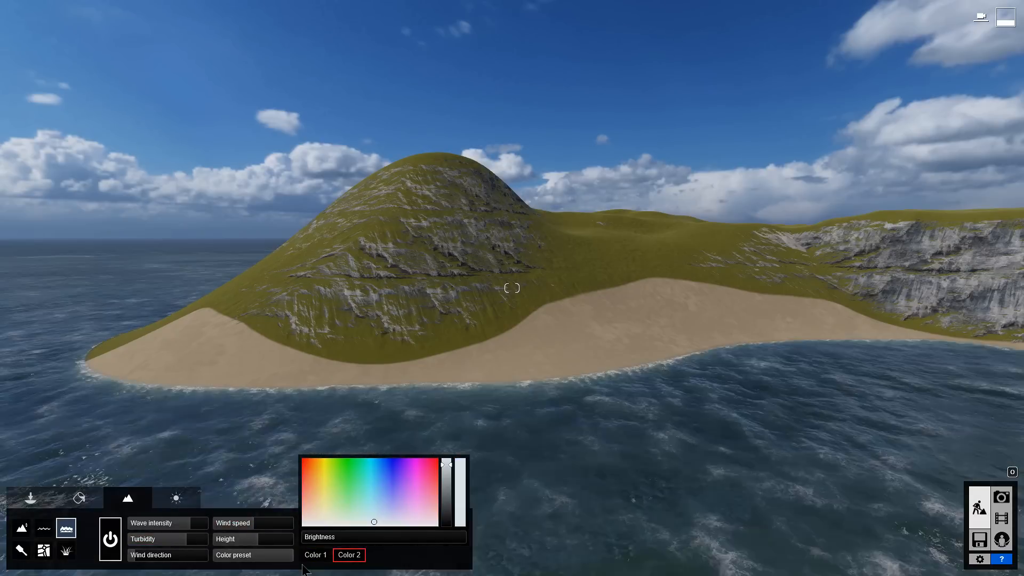
click(110, 540)
- Return to the villa's lawn and browse the Nature library's tree, palm and grass categories for placeable models
right_drag(206, 410, 384, 410)
right_drag(512, 288, 491, 245)
key(w)
key(w)
key(q)
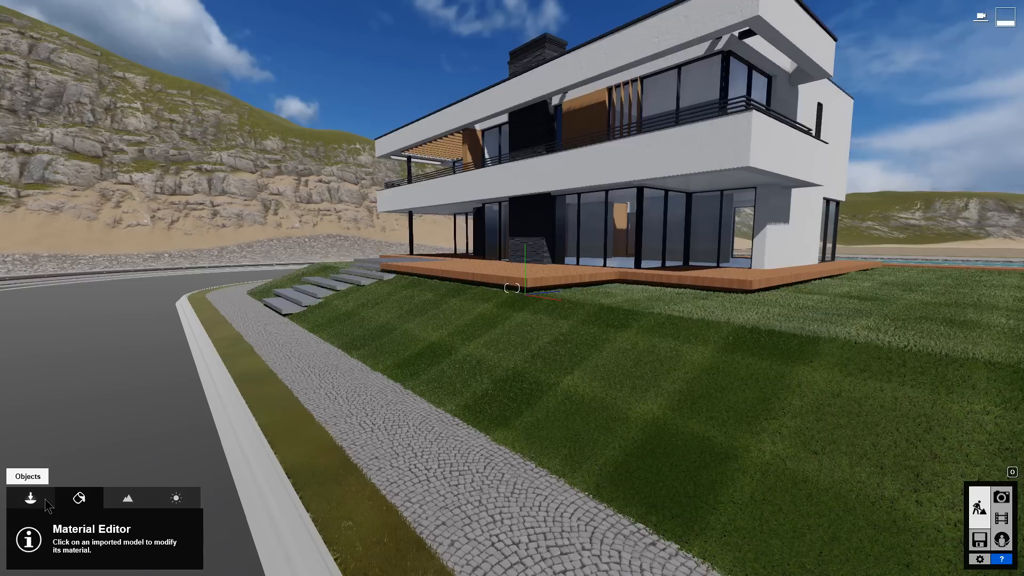
click(48, 505)
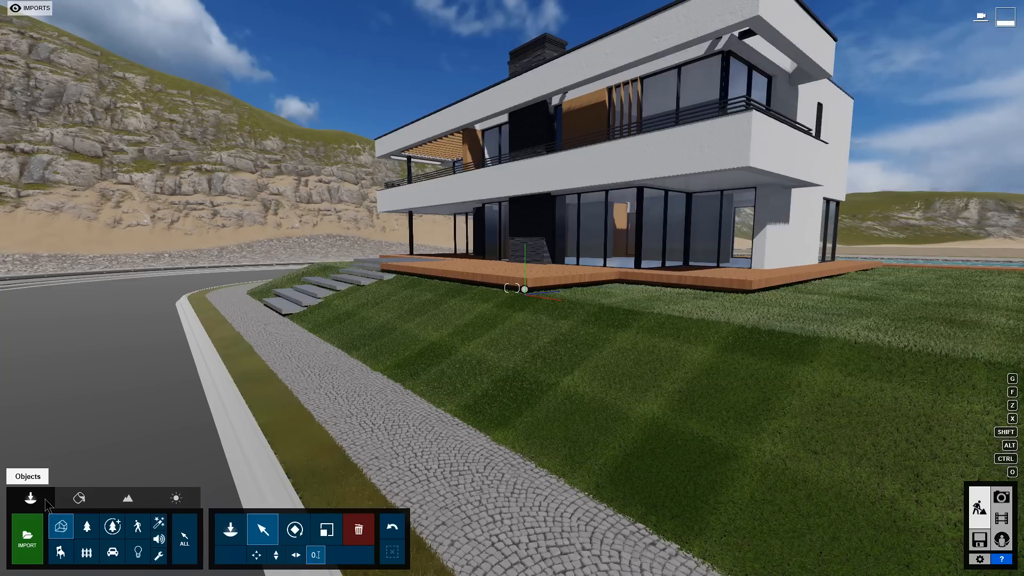
click(60, 528)
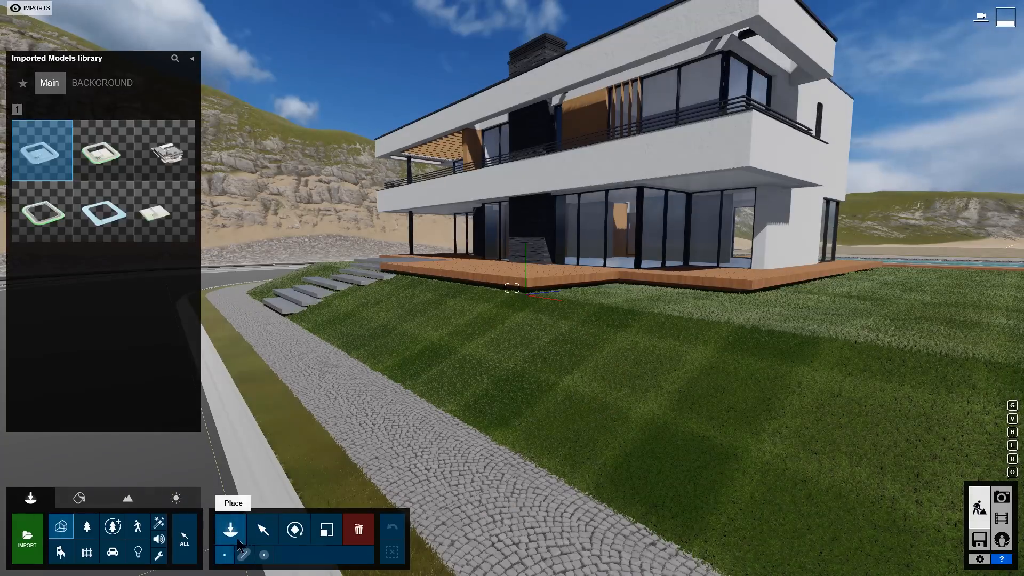
click(87, 527)
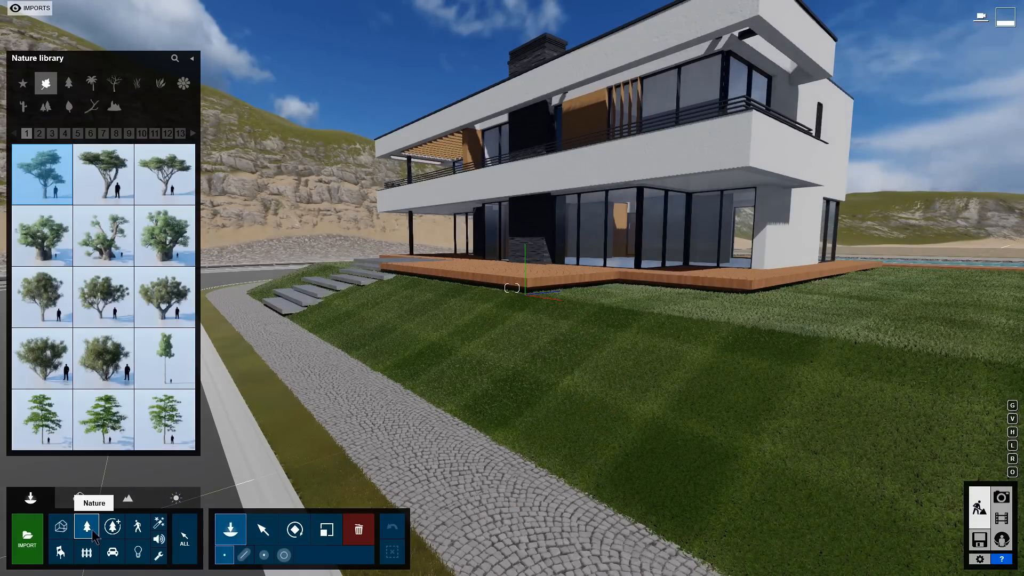
click(75, 83)
click(97, 89)
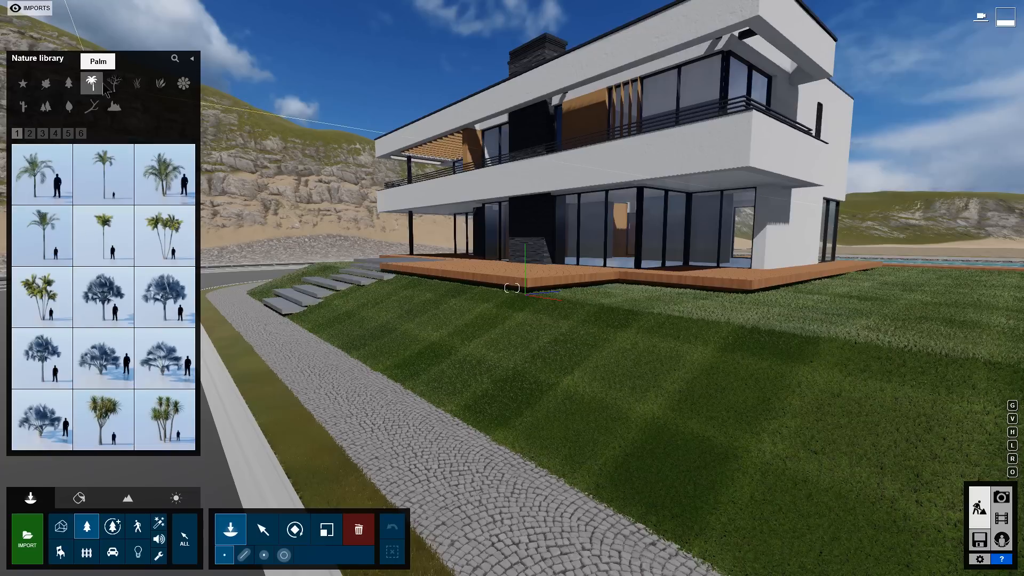
click(112, 85)
click(141, 91)
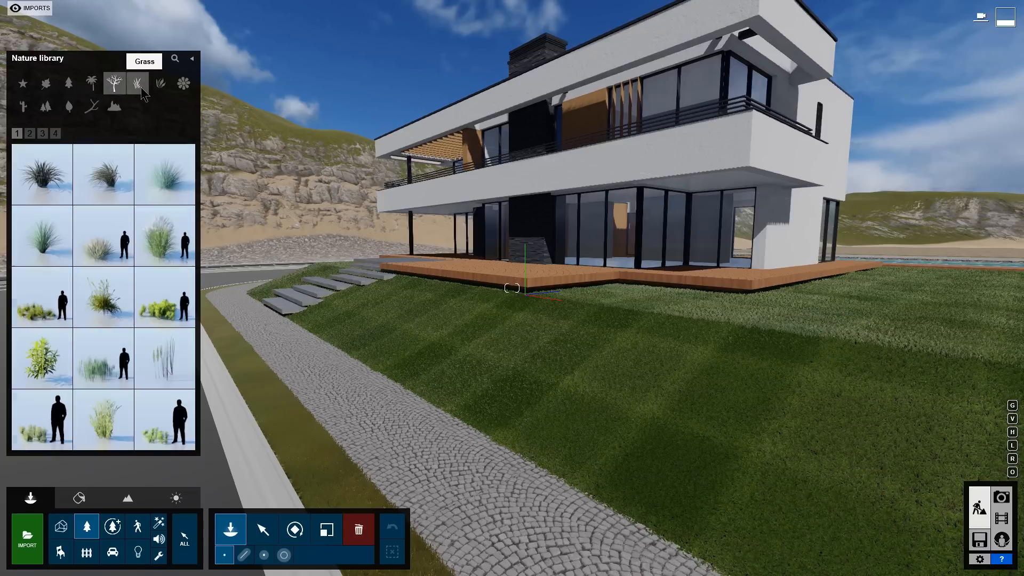
- Look through the first seven pages of shrub and plant models in the Nature library
click(160, 84)
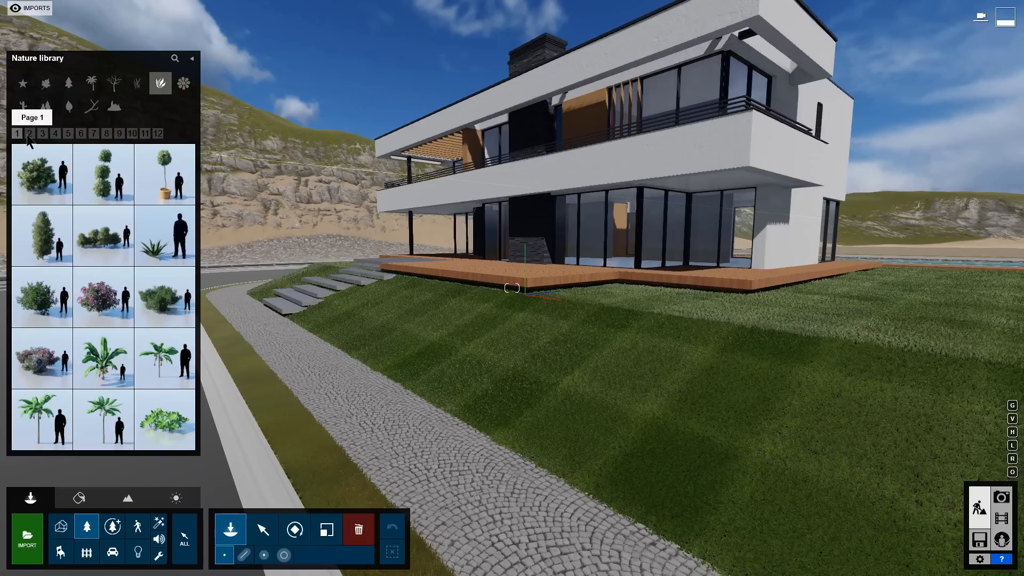
click(30, 137)
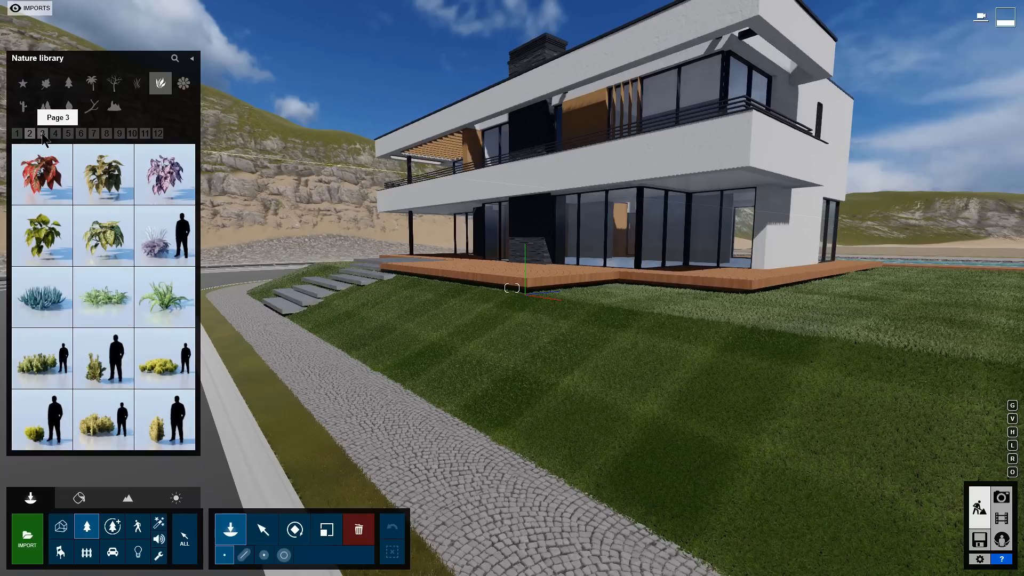
click(42, 133)
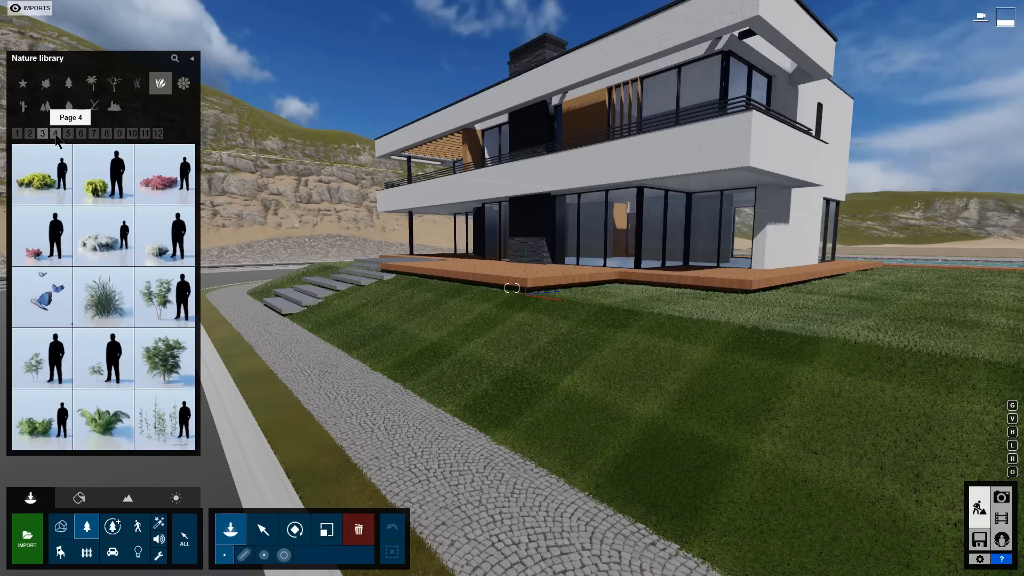
click(55, 134)
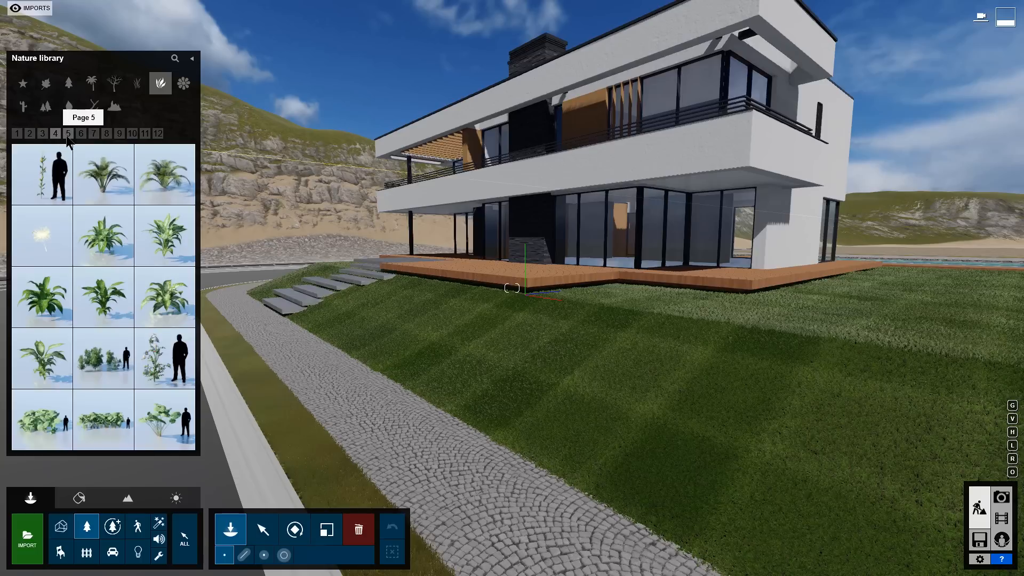
click(68, 135)
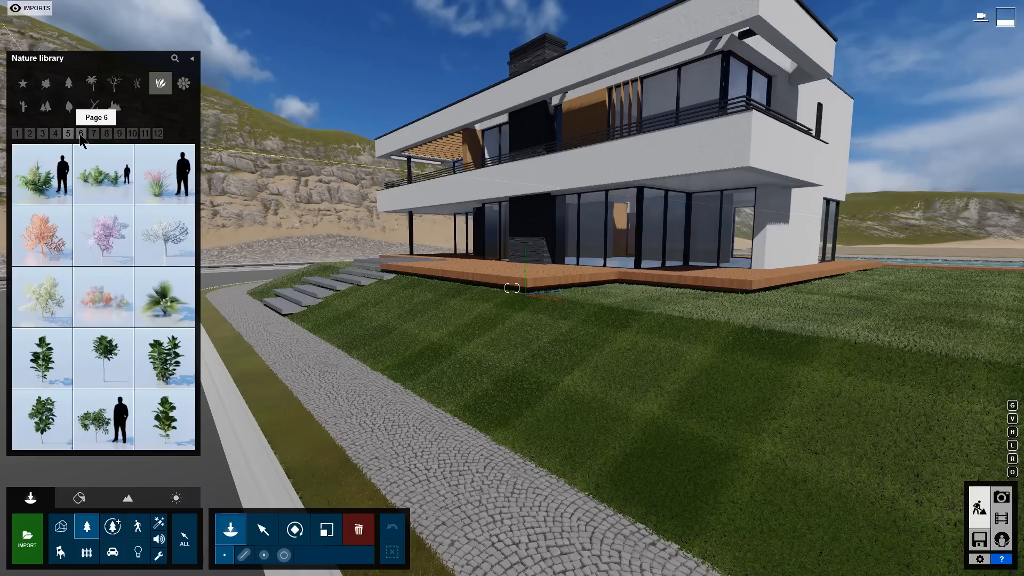
click(81, 135)
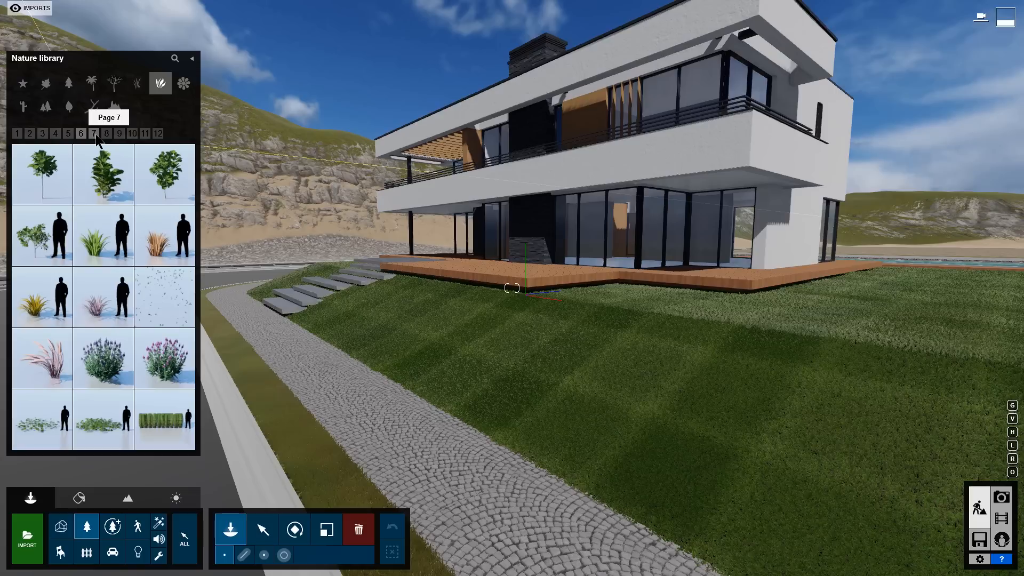
click(95, 134)
- Search the Fine-detail Nature library for "Chestnut" and choose the chestnut 001 tree
click(113, 529)
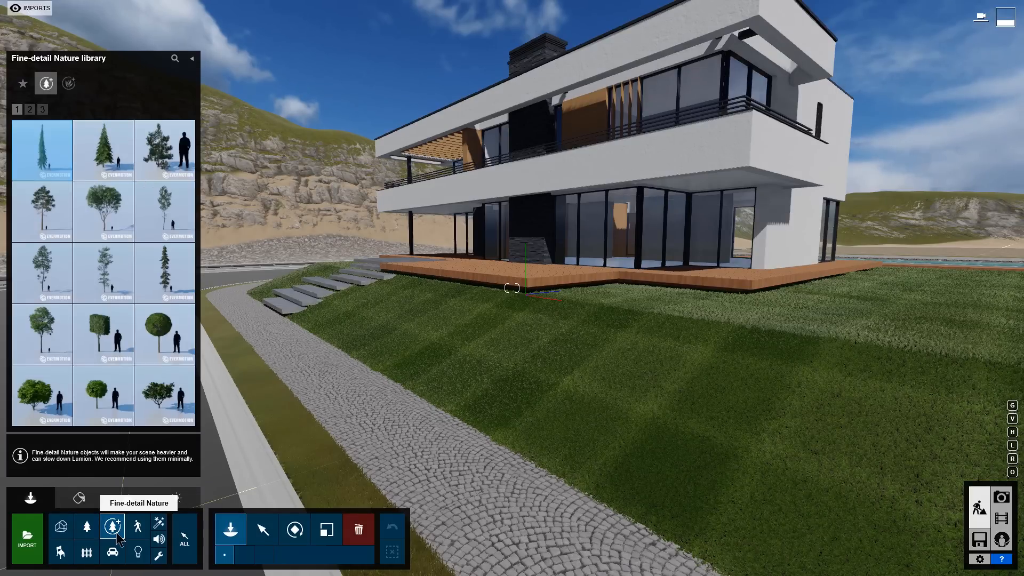
click(175, 58)
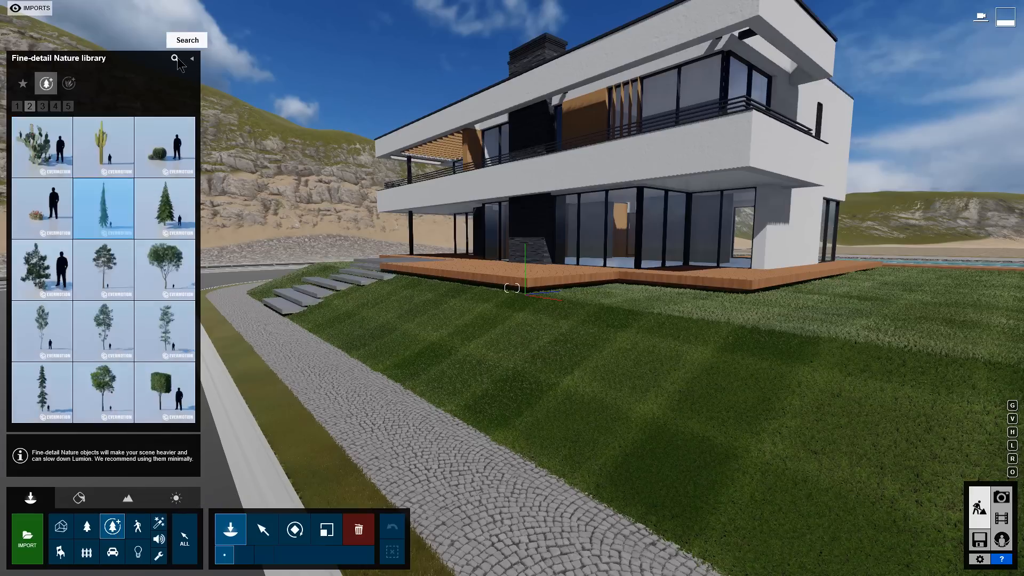
click(170, 75)
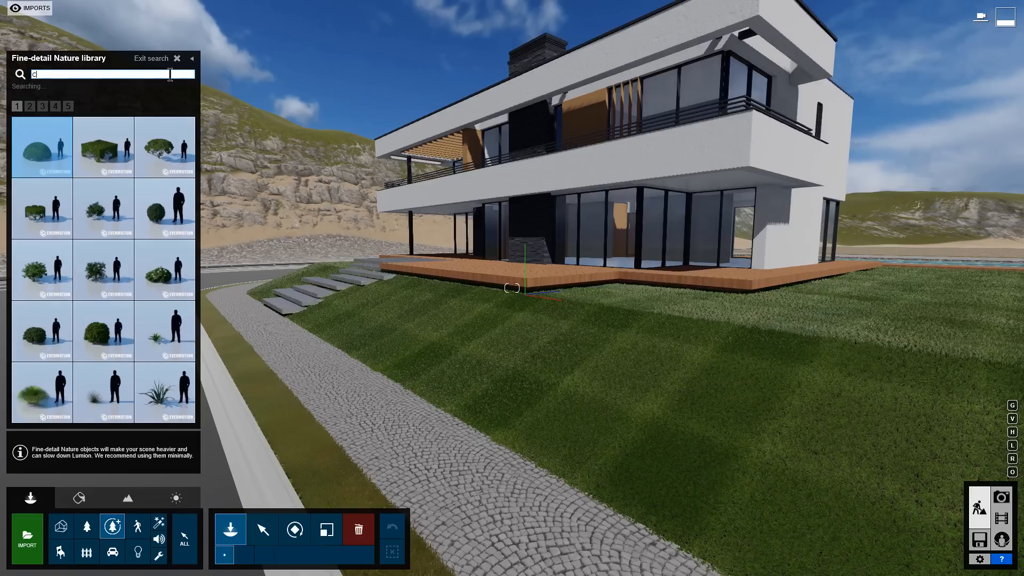
text(Chestnut)
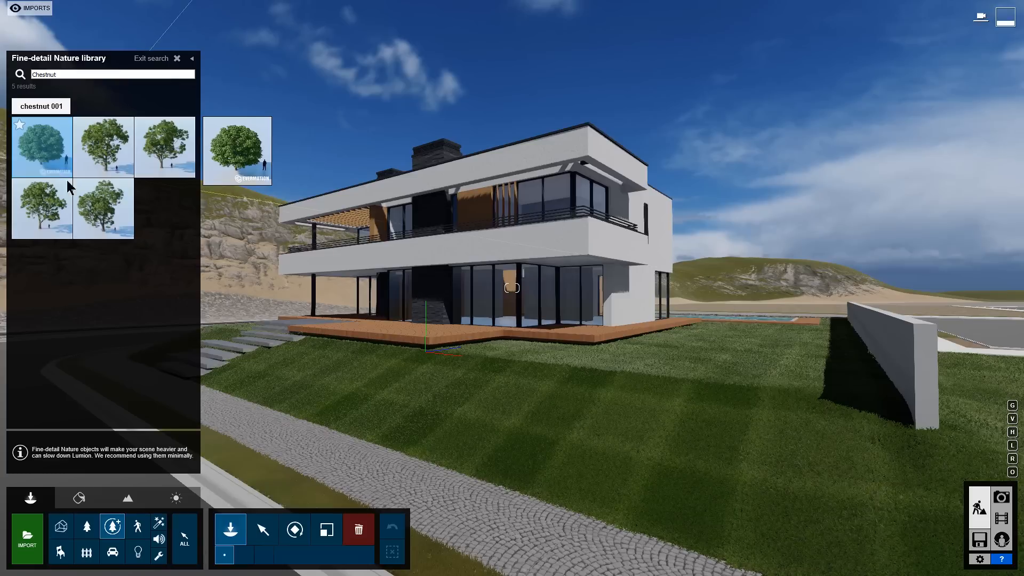
click(67, 180)
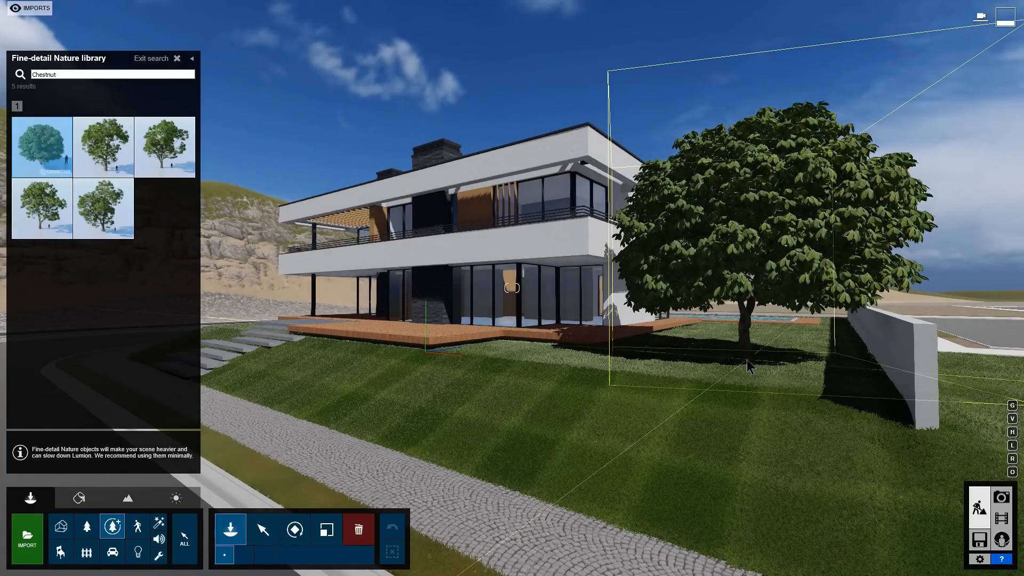
- Rotate and scale down the chestnut 001 tree and place it on the lawn beside the white garden wall
key(r)
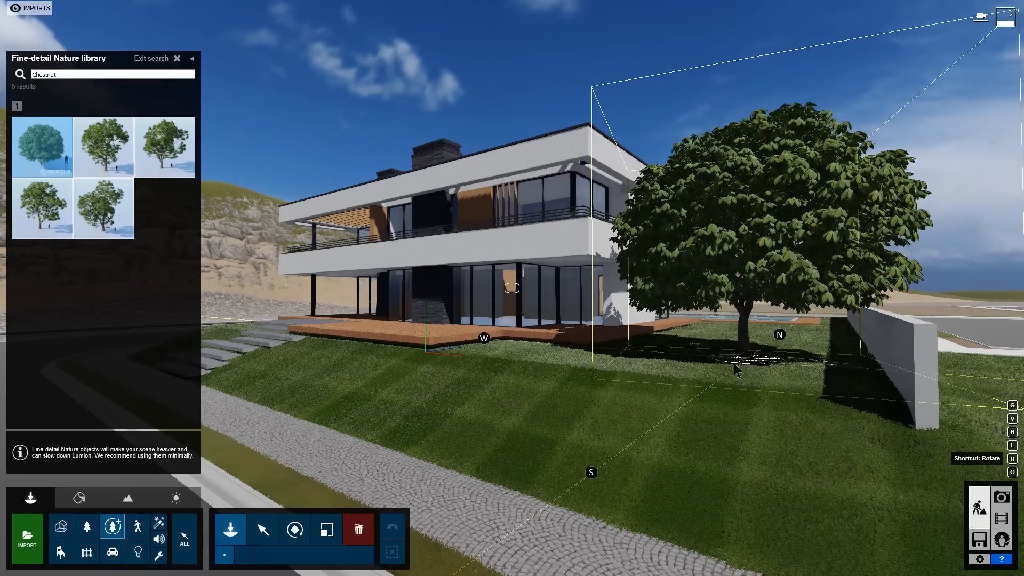
key(l)
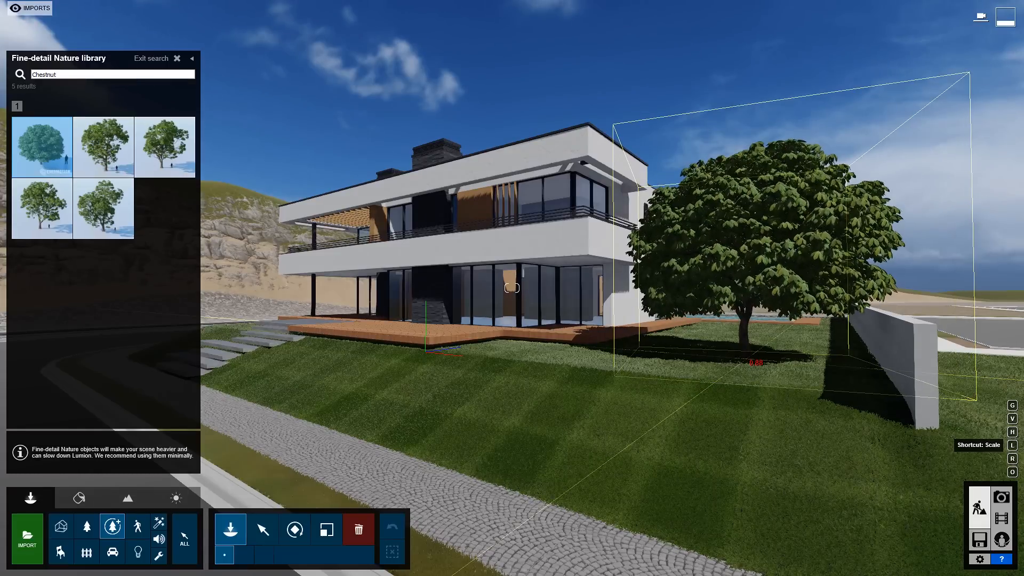
click(746, 335)
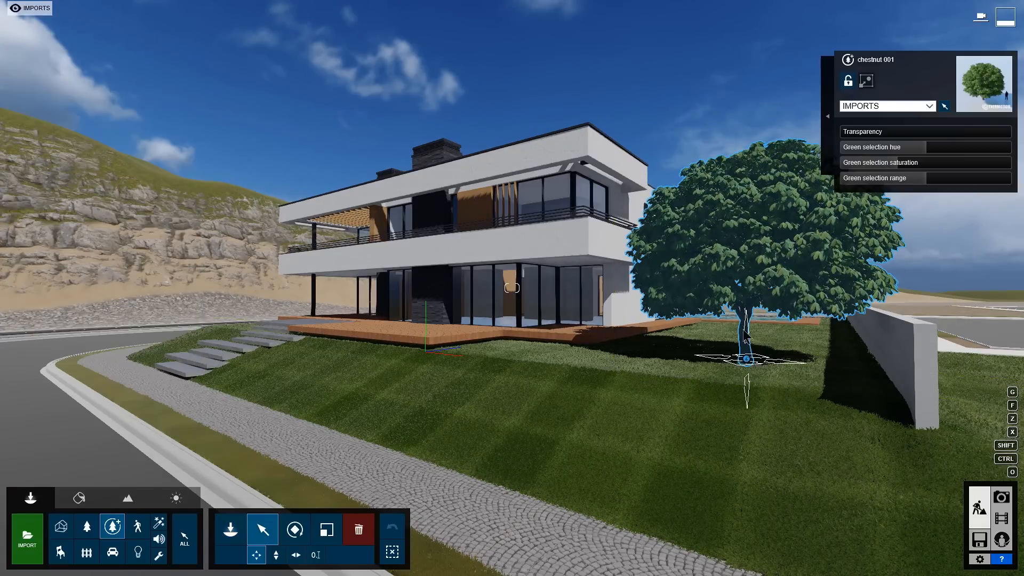
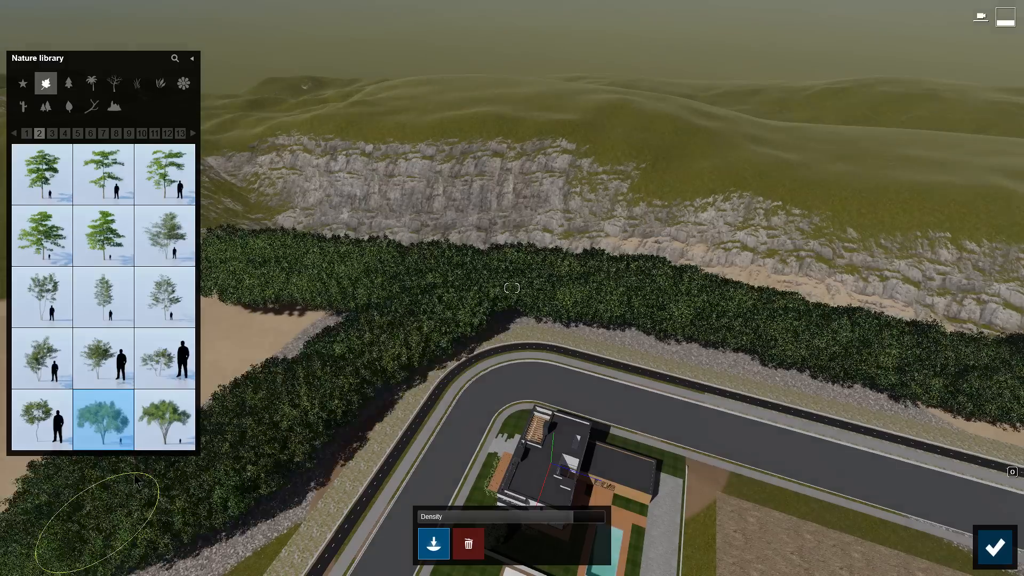
- Paint broadleaf trees across the hilltops behind the road loop and accept the mass placement
mouse_move(660, 122)
mouse_down()
mouse_move(324, 143)
mouse_move(437, 189)
mouse_move(738, 176)
mouse_move(1006, 213)
mouse_up()
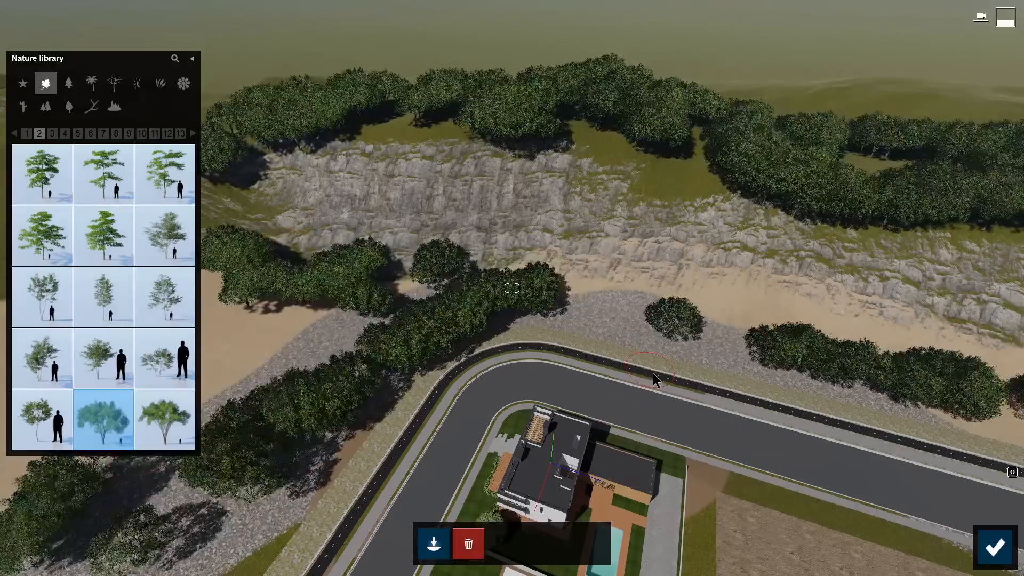
click(1007, 556)
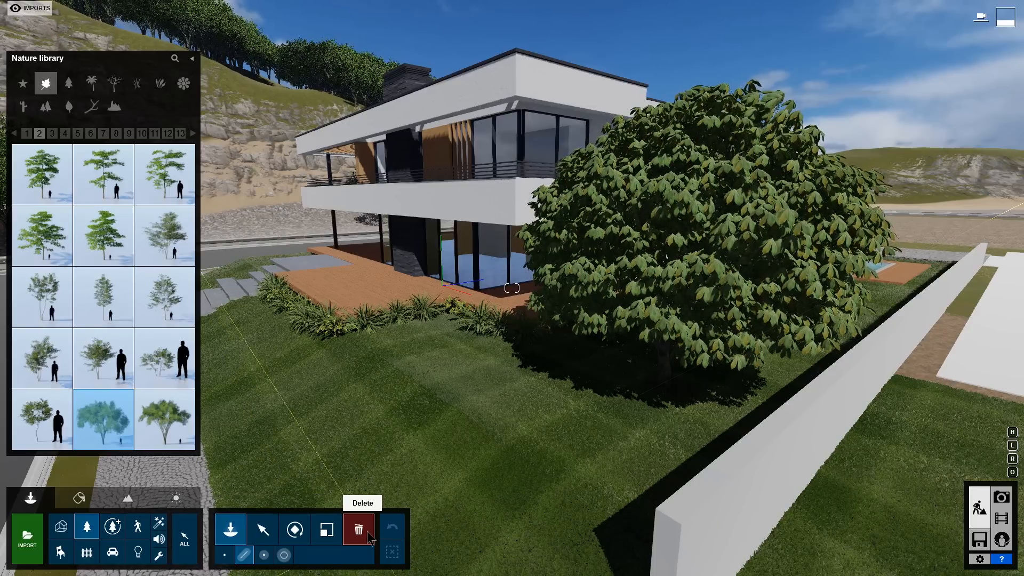
- Select the chestnut tree with all object categories enabled, set its transparency to about half, and clear the selection
click(191, 557)
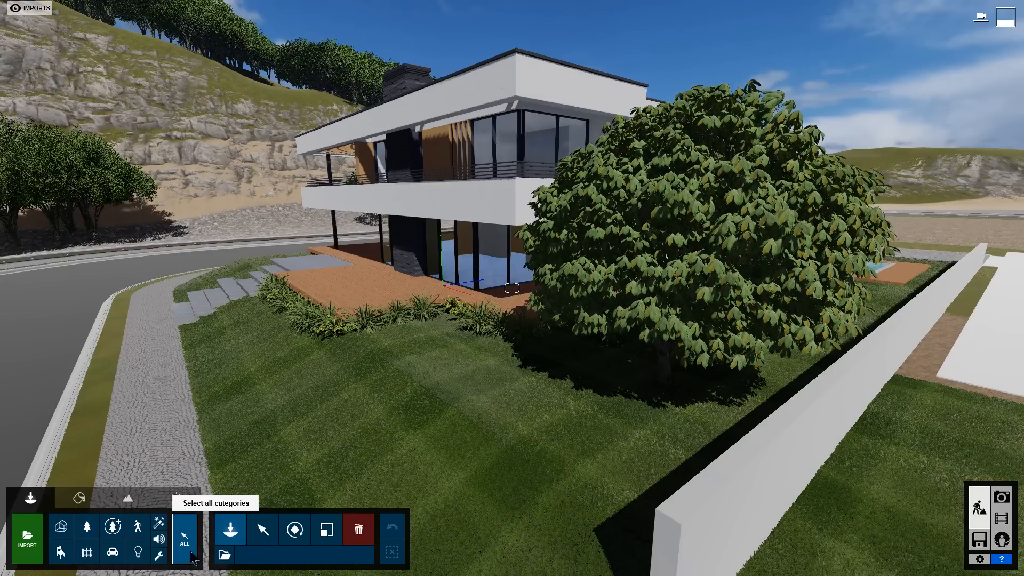
click(273, 541)
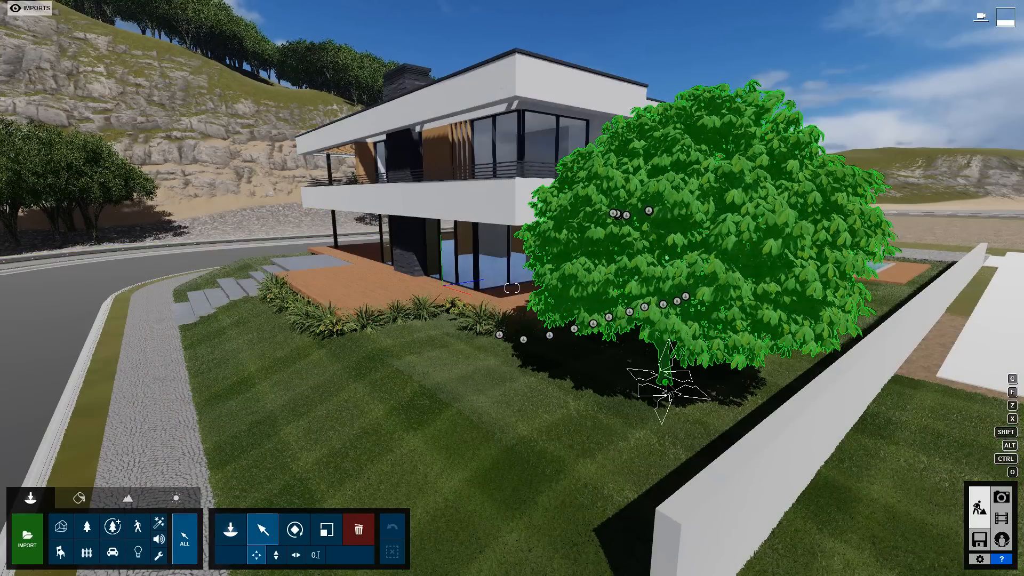
click(666, 383)
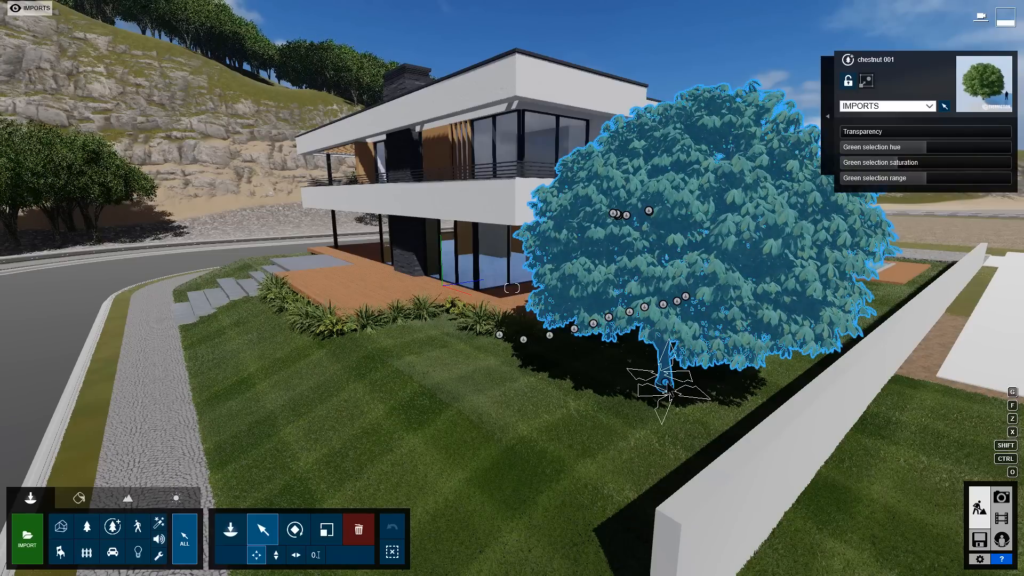
drag(905, 132, 927, 137)
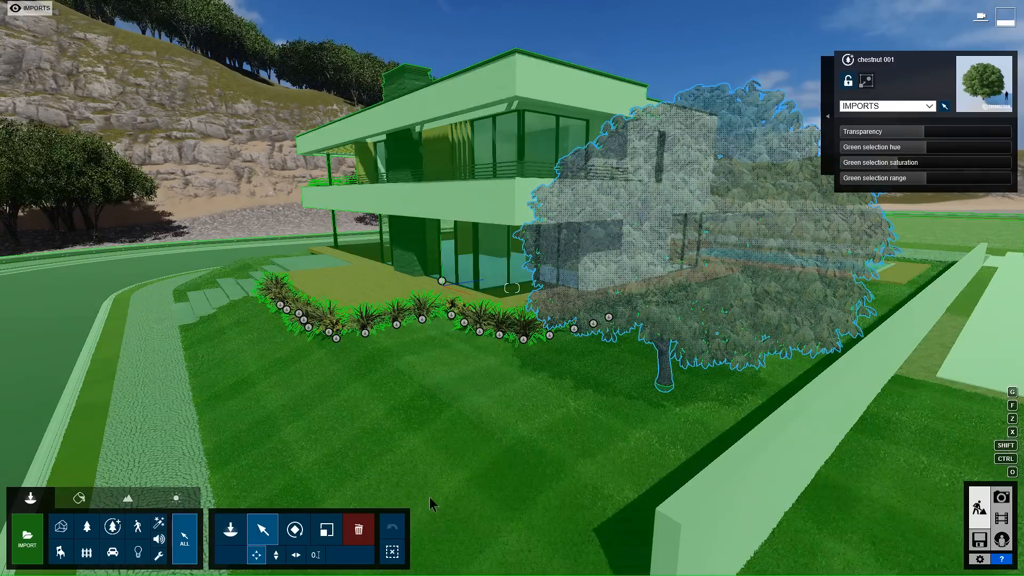
click(391, 555)
mouse_move(31, 10)
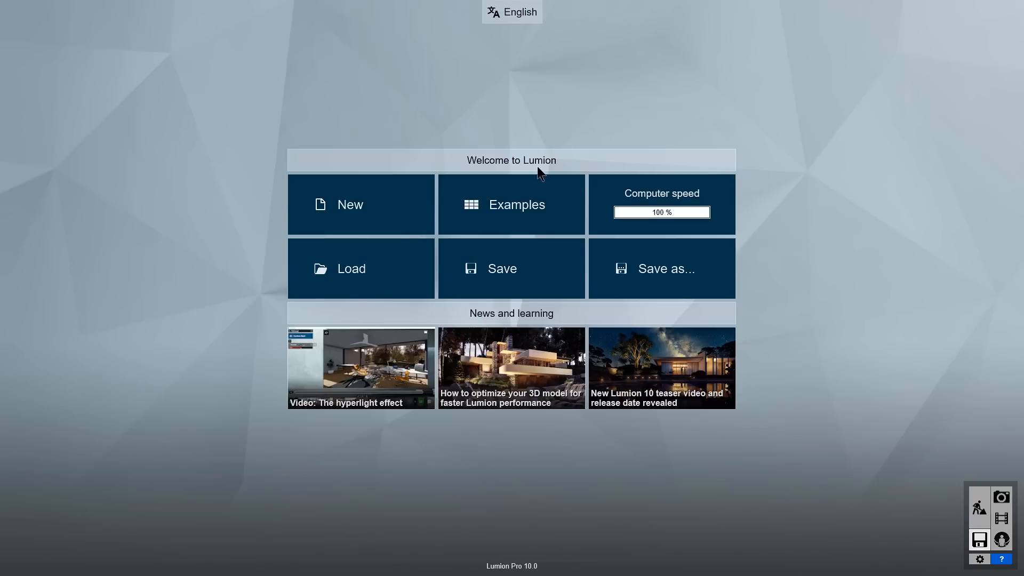
- Load the villa scene with palm trees from the example projects and switch to Photo mode
click(530, 207)
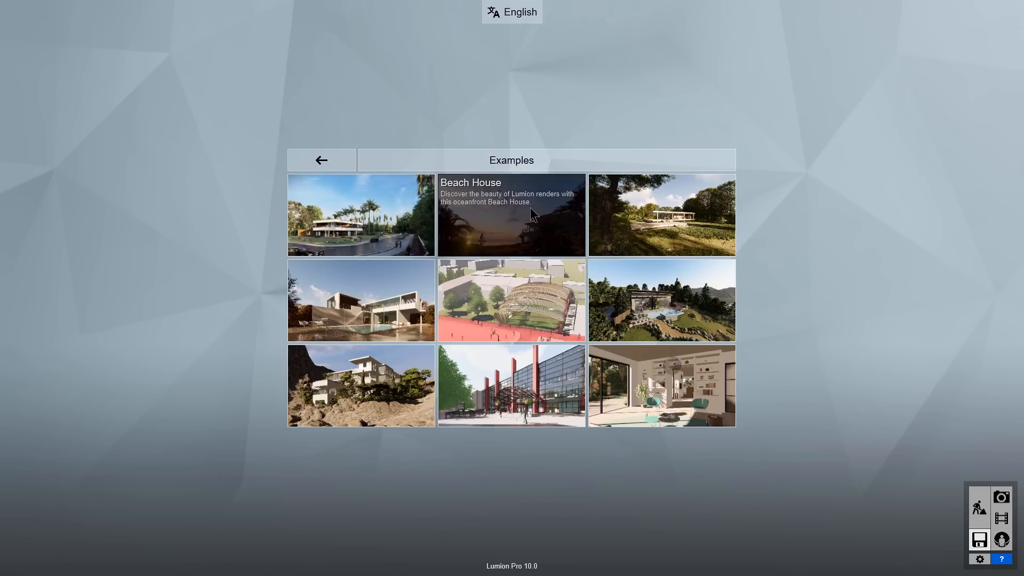
click(417, 226)
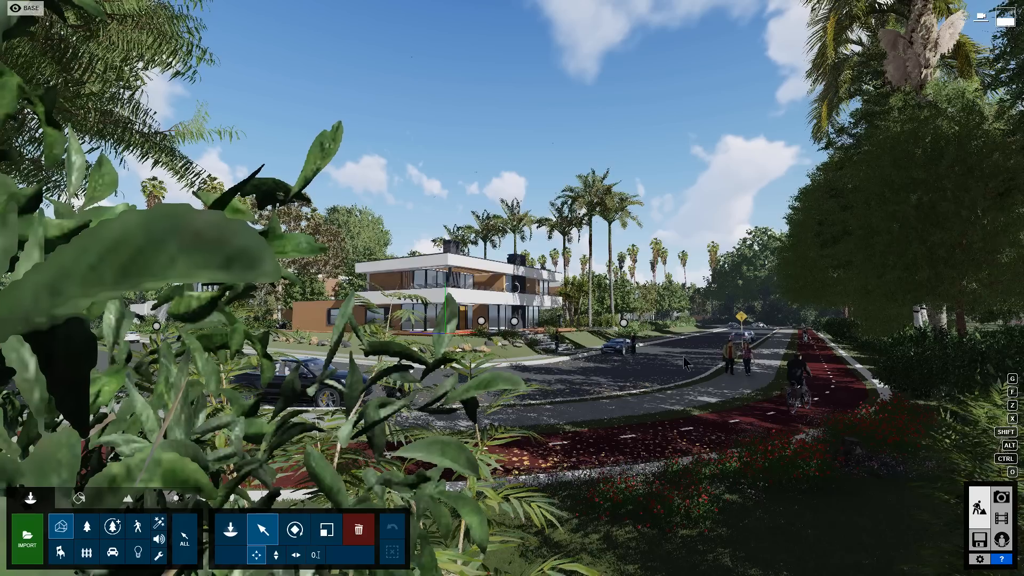
click(1011, 506)
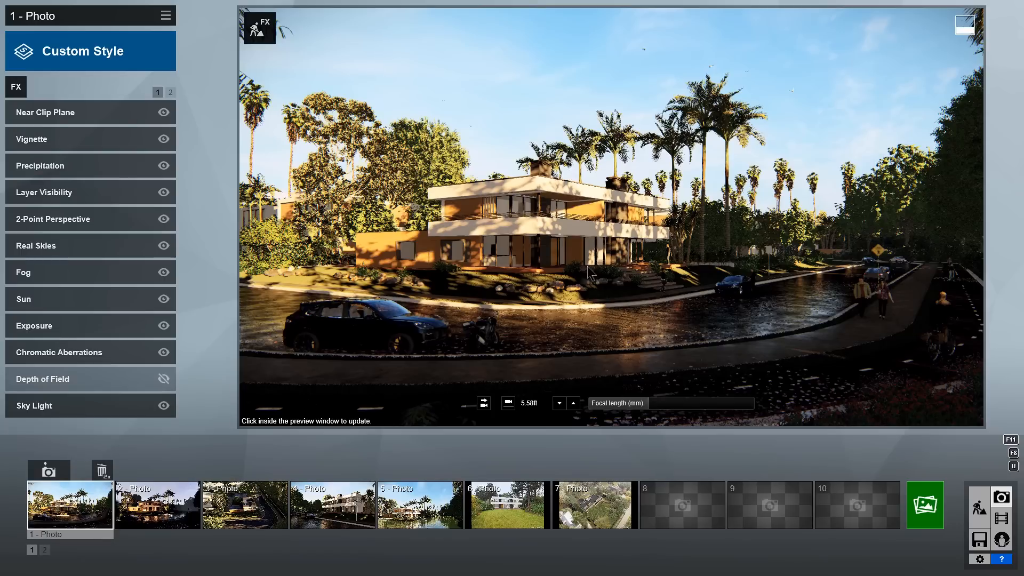
- Move the camera closer to the villa across the street corner and store the view as photo 8
key(w)
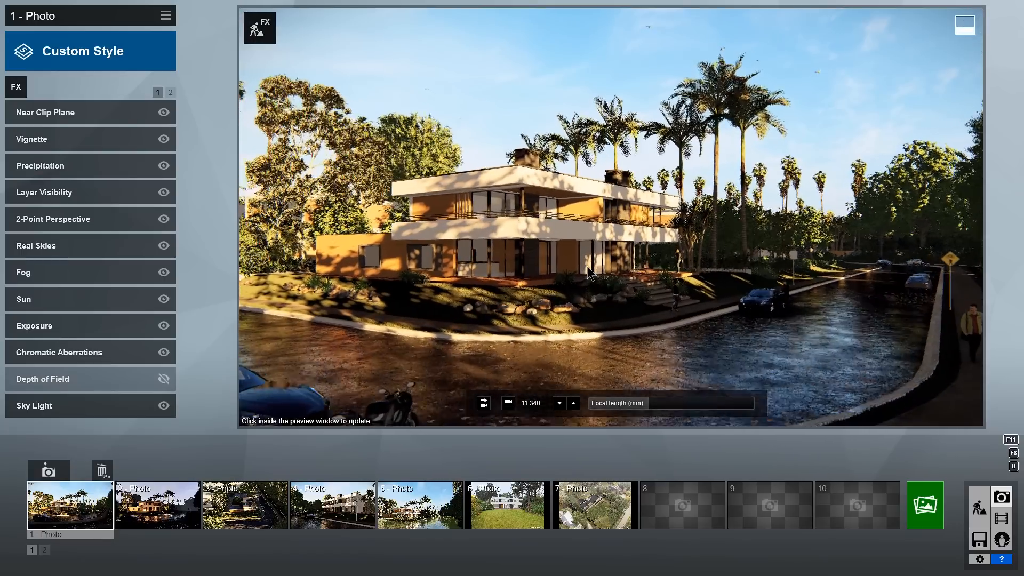
key(w)
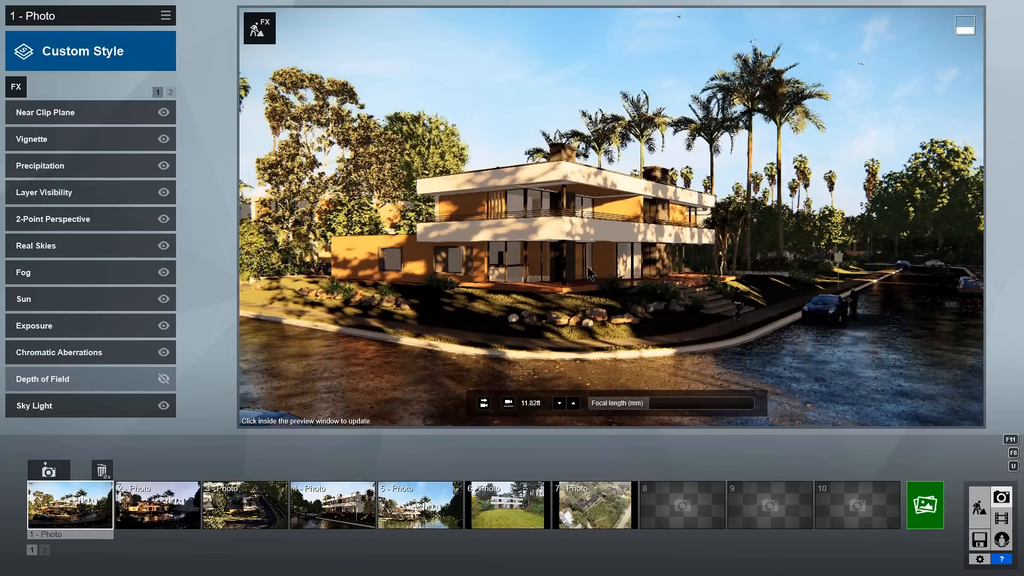
key(a)
key(s)
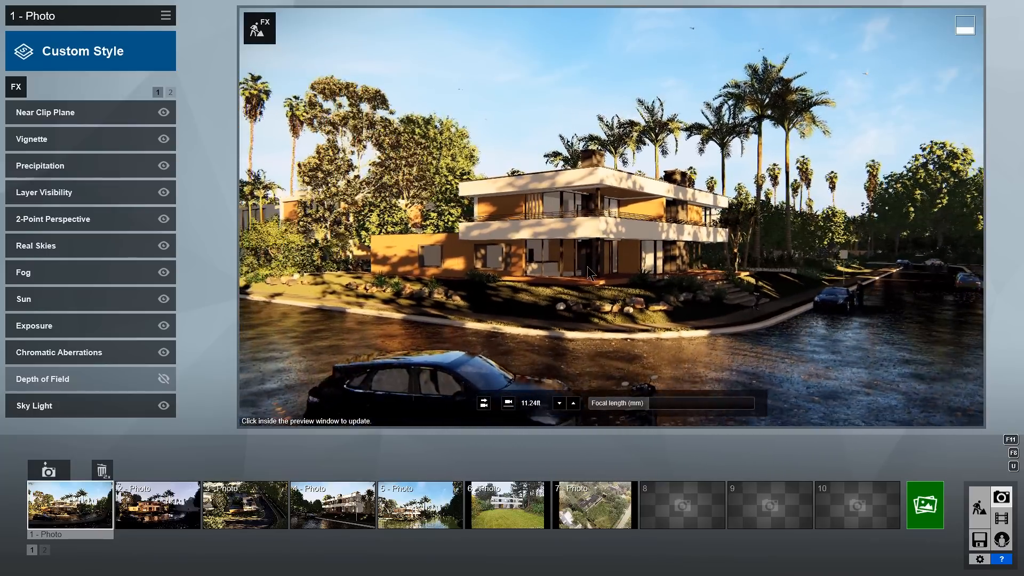
key(d)
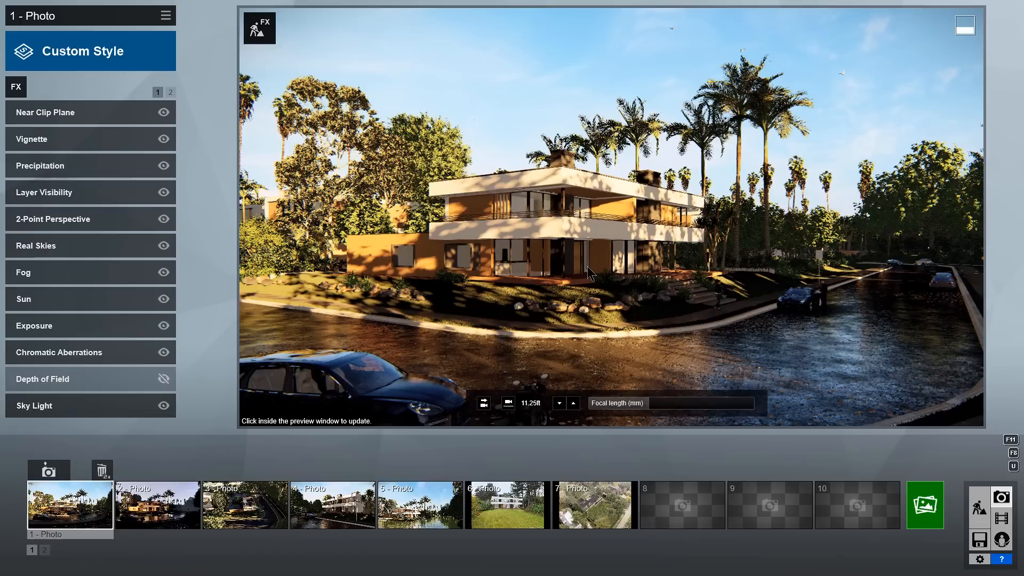
mouse_move(678, 528)
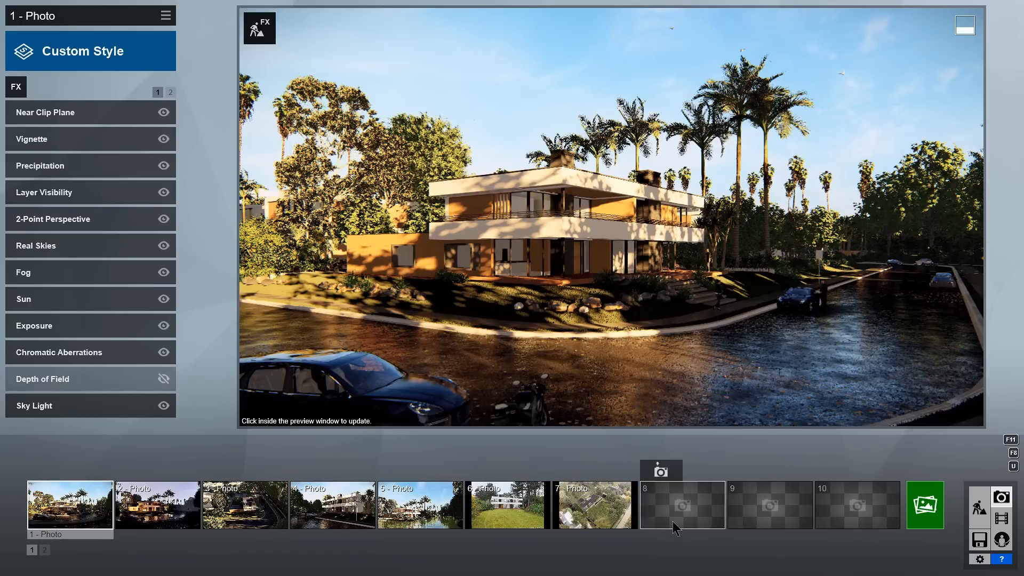
click(661, 472)
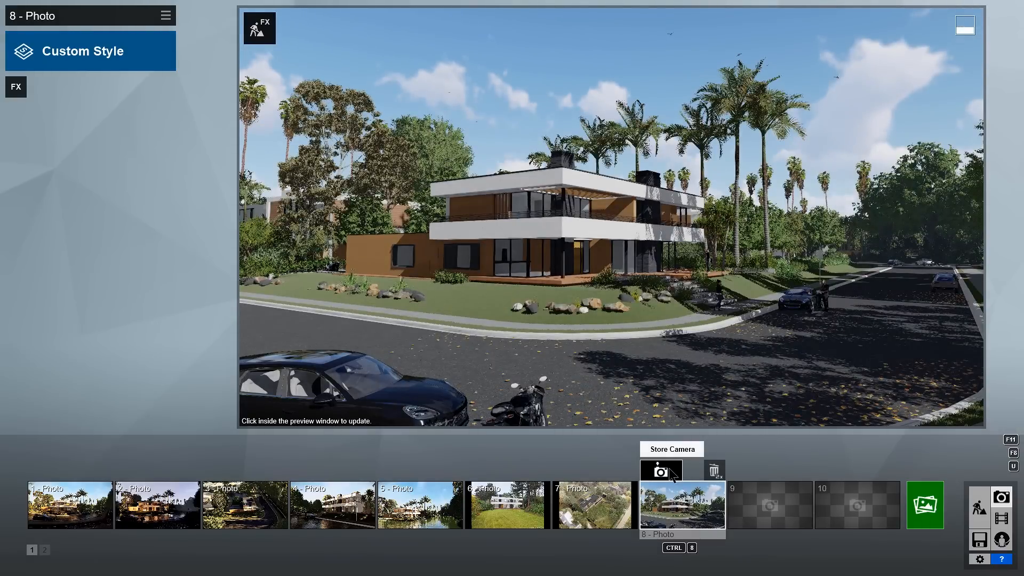
- Update photo 8's preview and apply the Realistic style to it
mouse_move(58, 522)
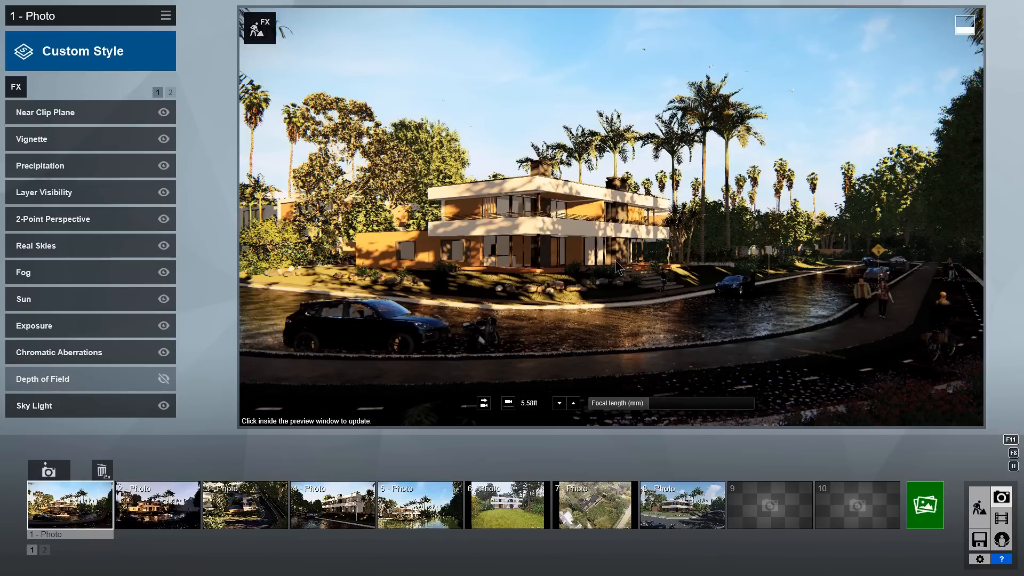
click(618, 265)
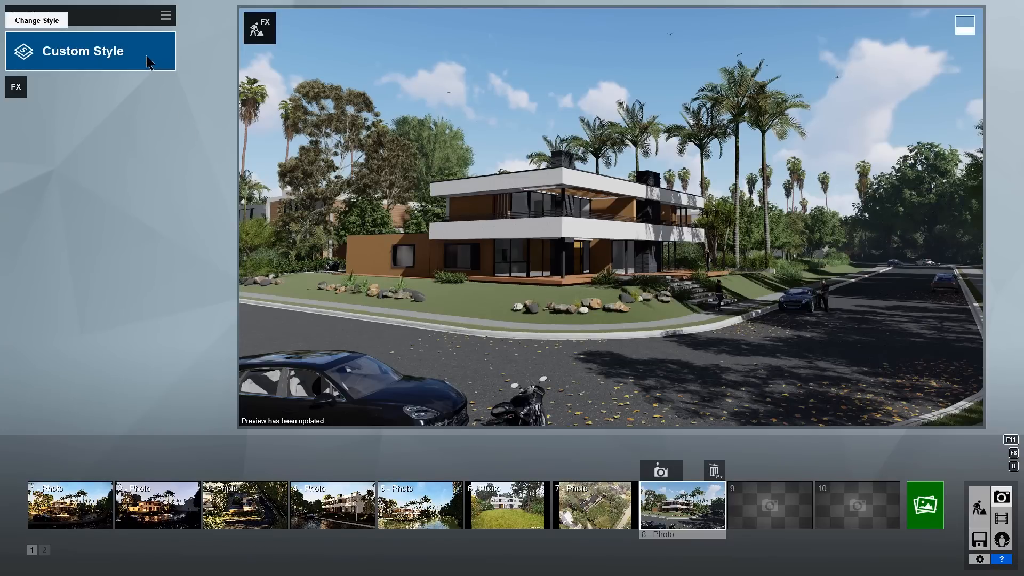
click(149, 61)
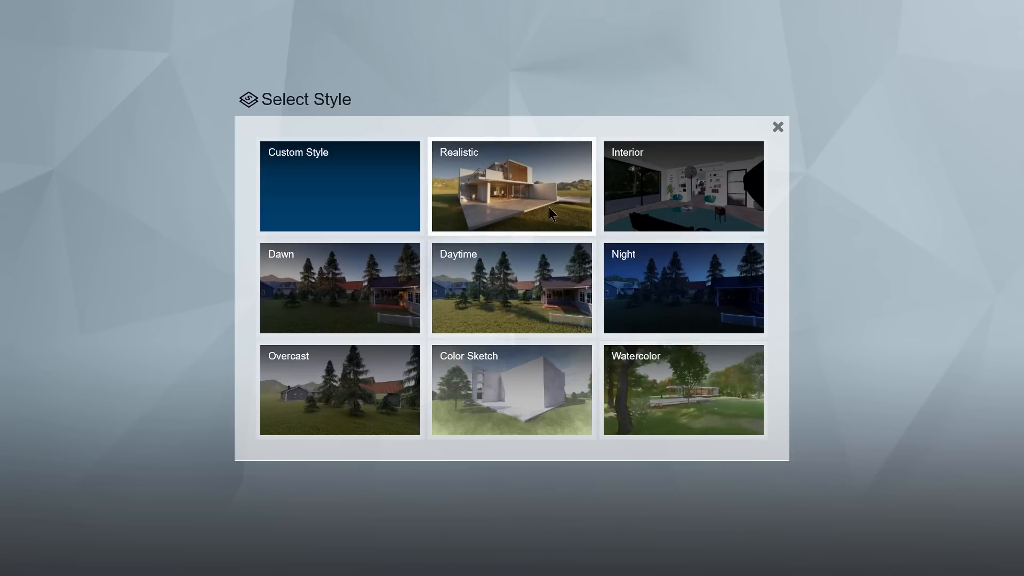
click(565, 209)
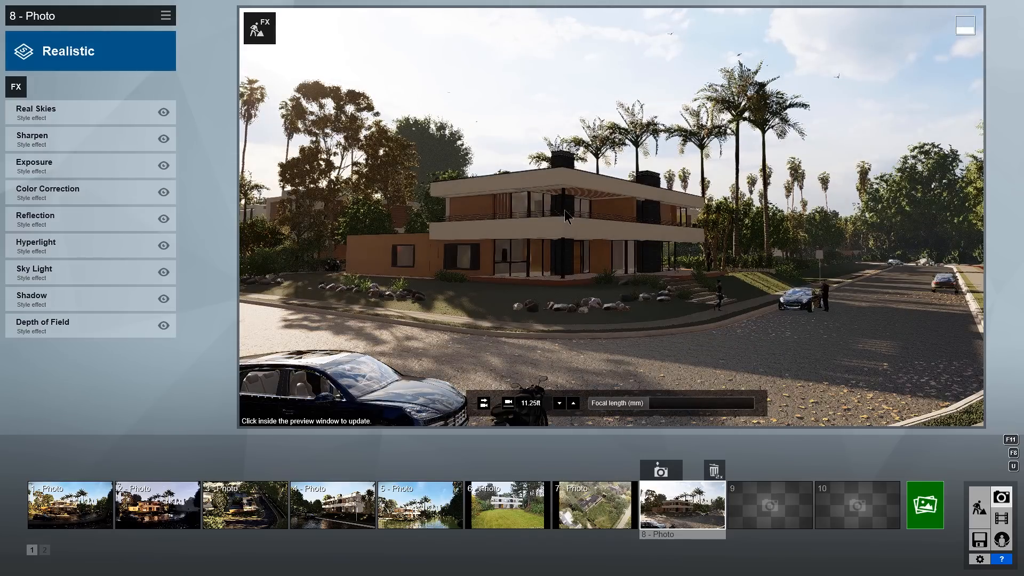
click(565, 210)
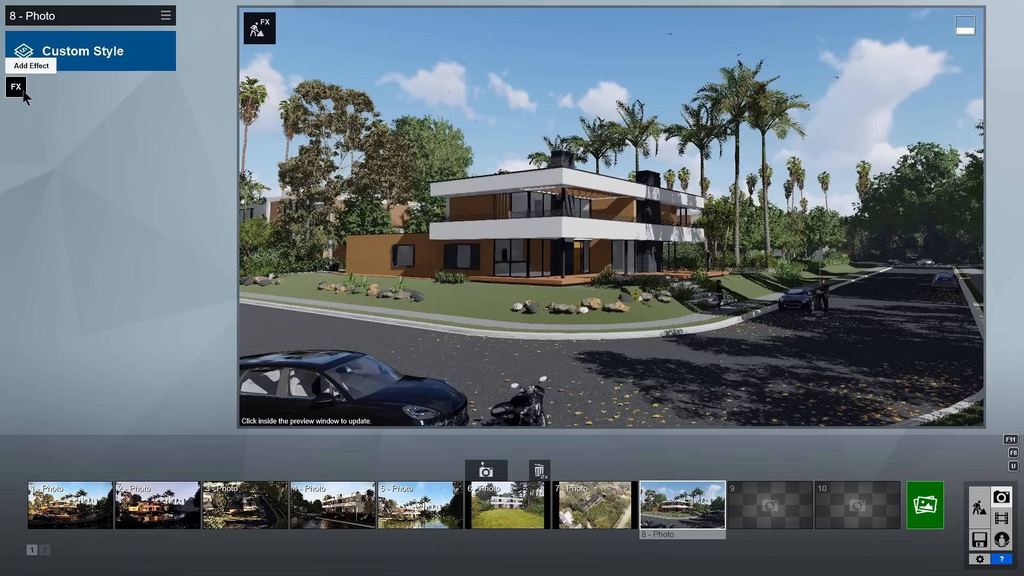
- Look through the available photo effects in each category, from Sun and Weather to Artistic and Advanced
click(16, 87)
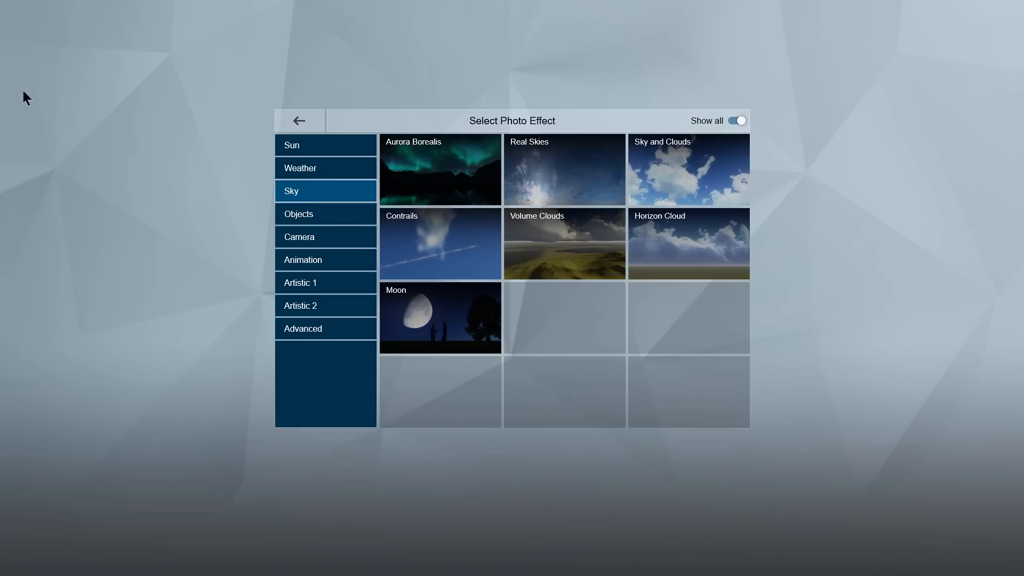
click(352, 145)
click(351, 170)
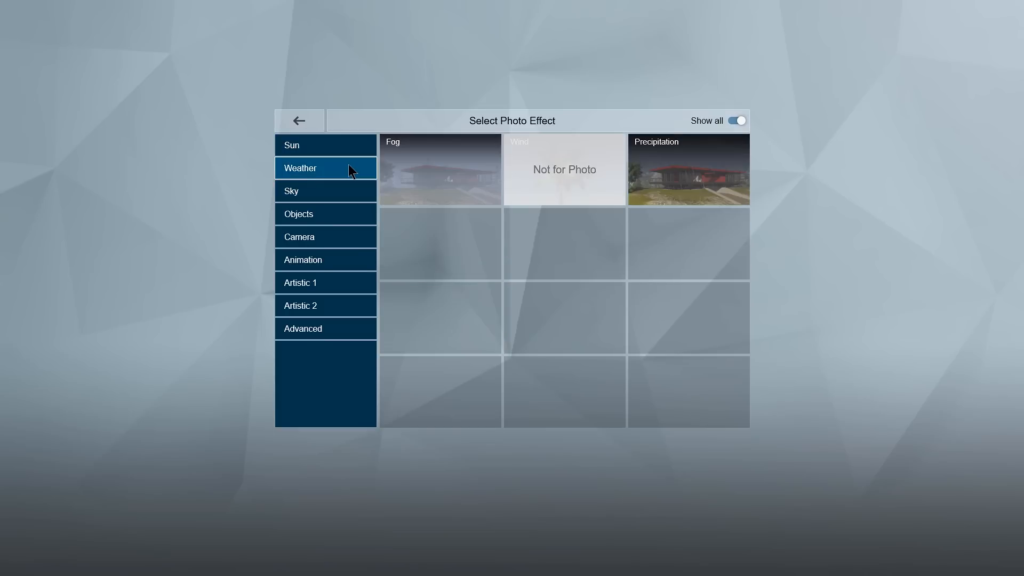
click(347, 195)
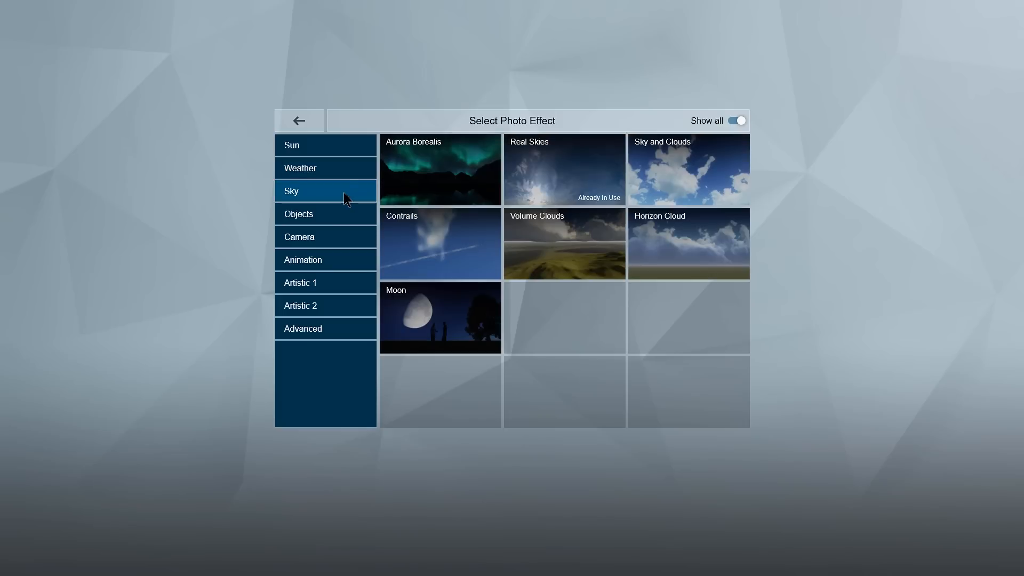
click(345, 210)
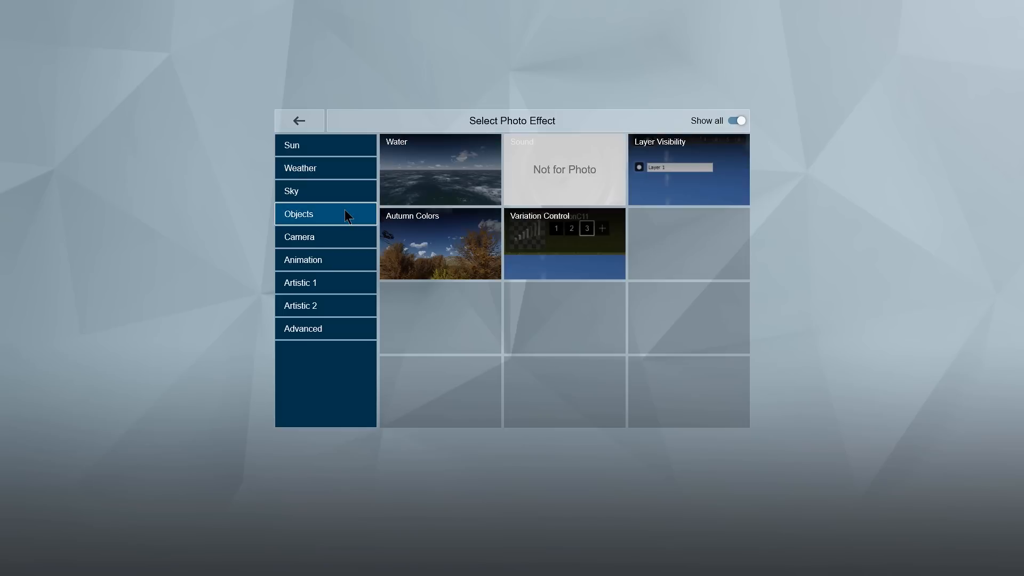
click(346, 244)
click(344, 261)
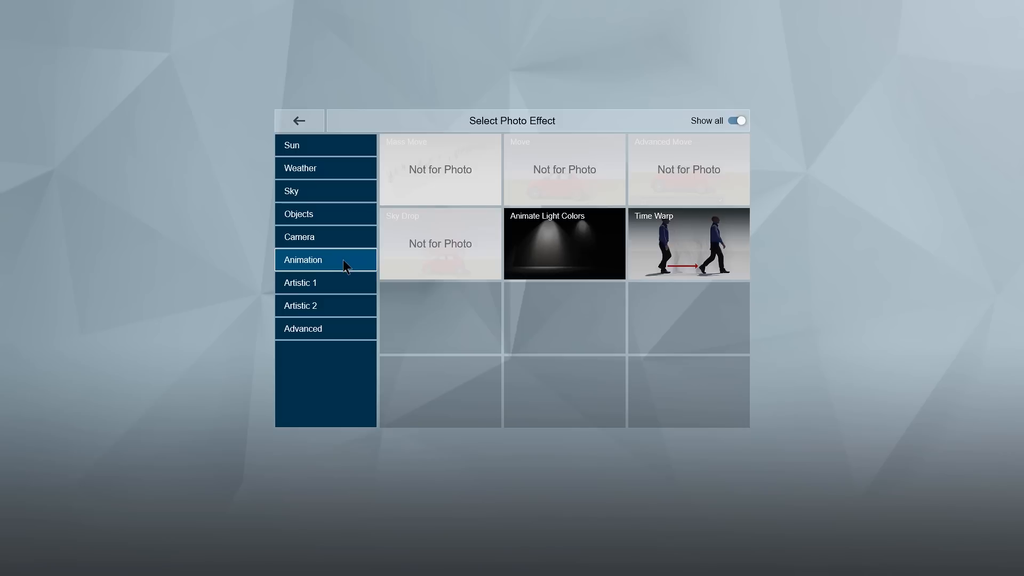
click(343, 284)
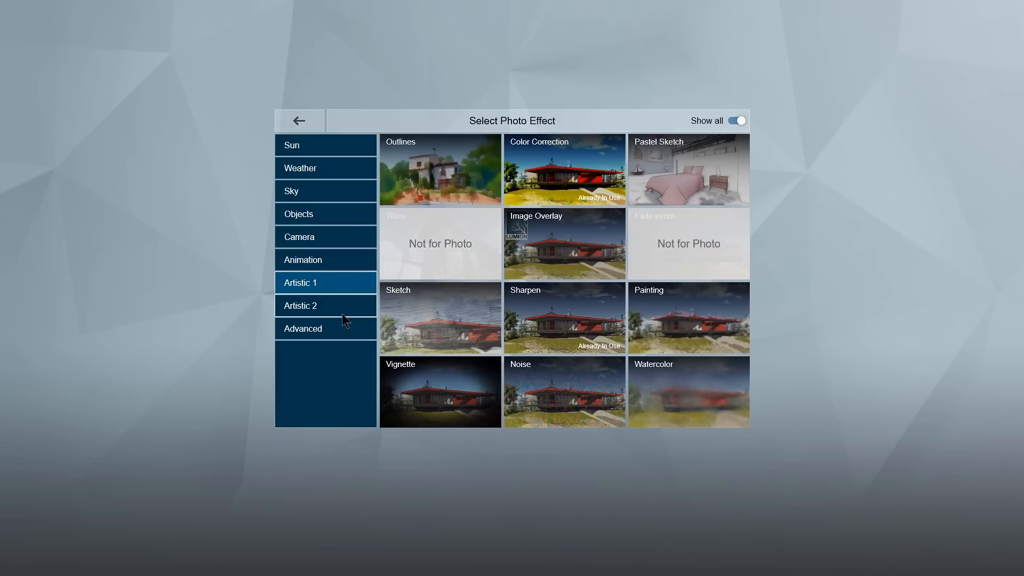
click(344, 309)
click(342, 331)
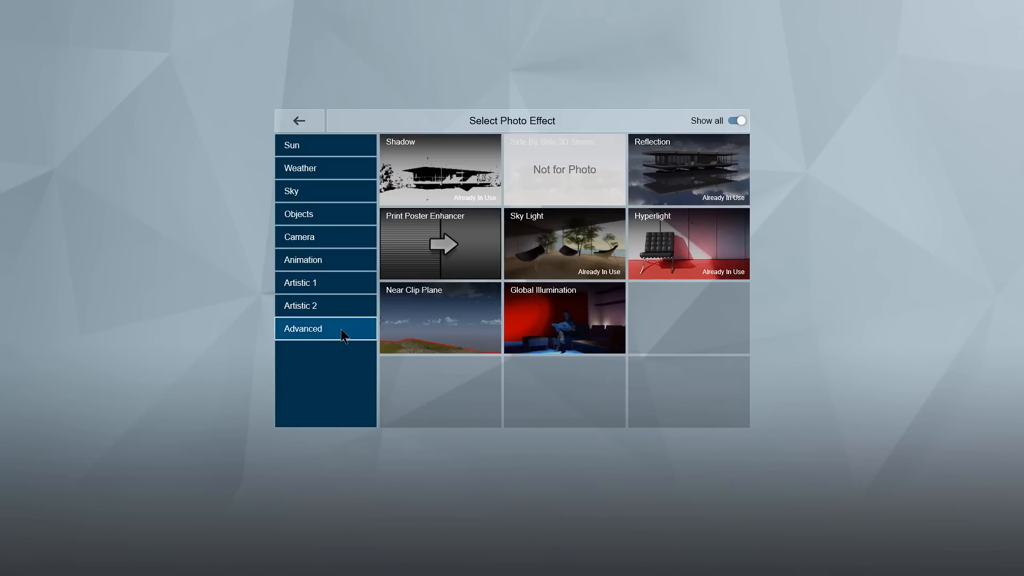
- Add the Real Skies effect to photo 8 and enable soft shadows and fine detail shadows in its Shadow effect
click(341, 192)
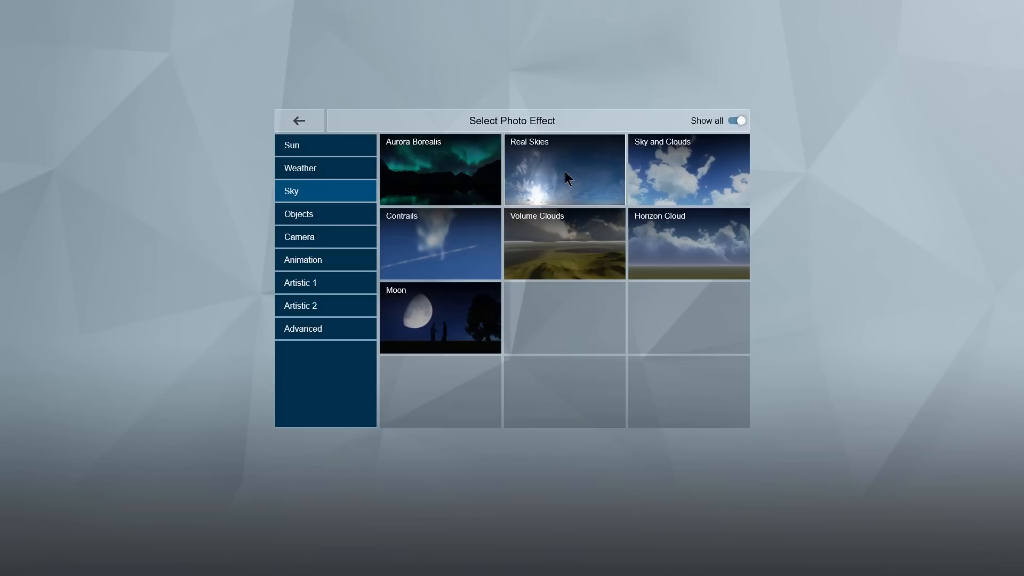
click(565, 171)
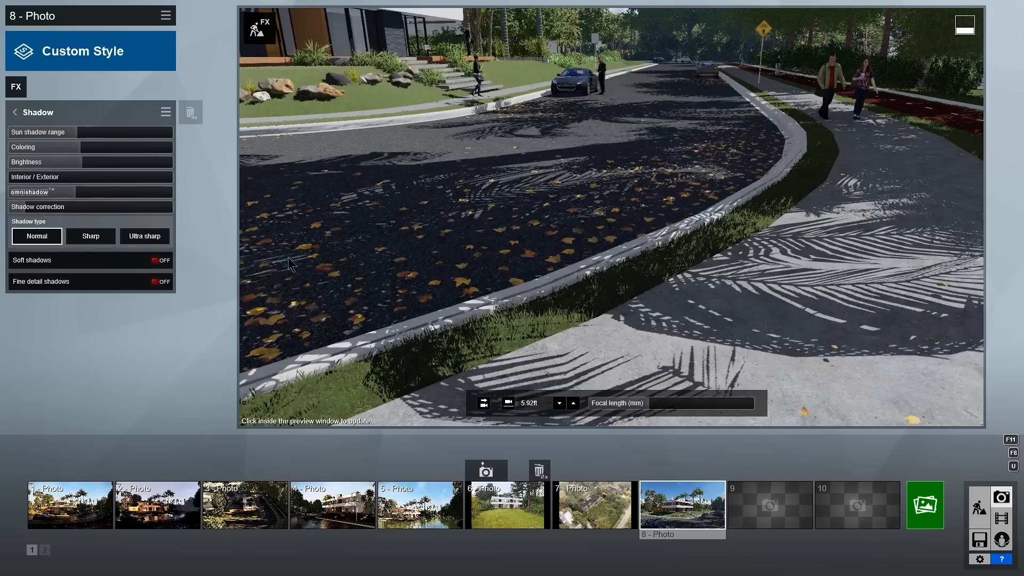
click(162, 264)
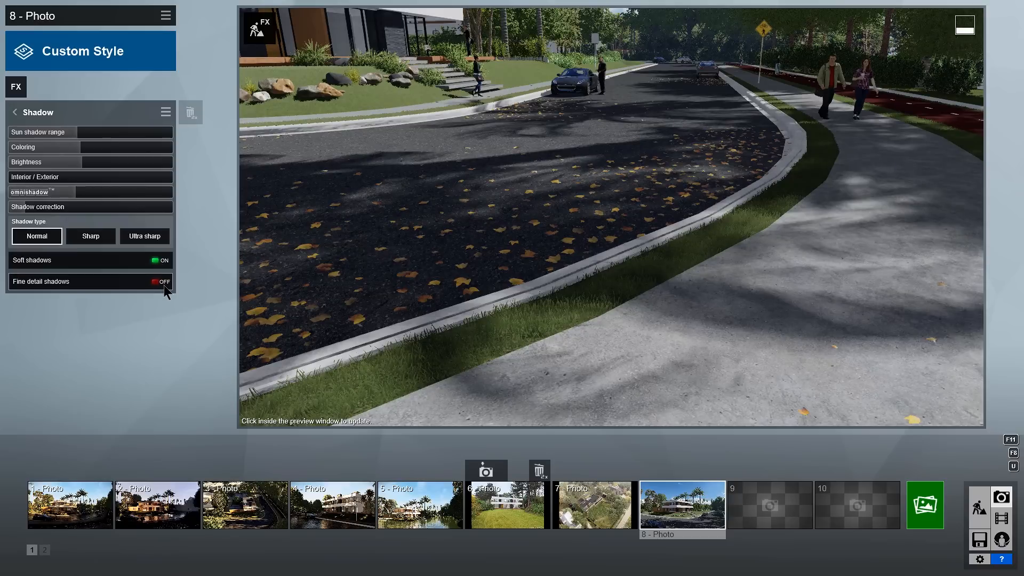
click(162, 283)
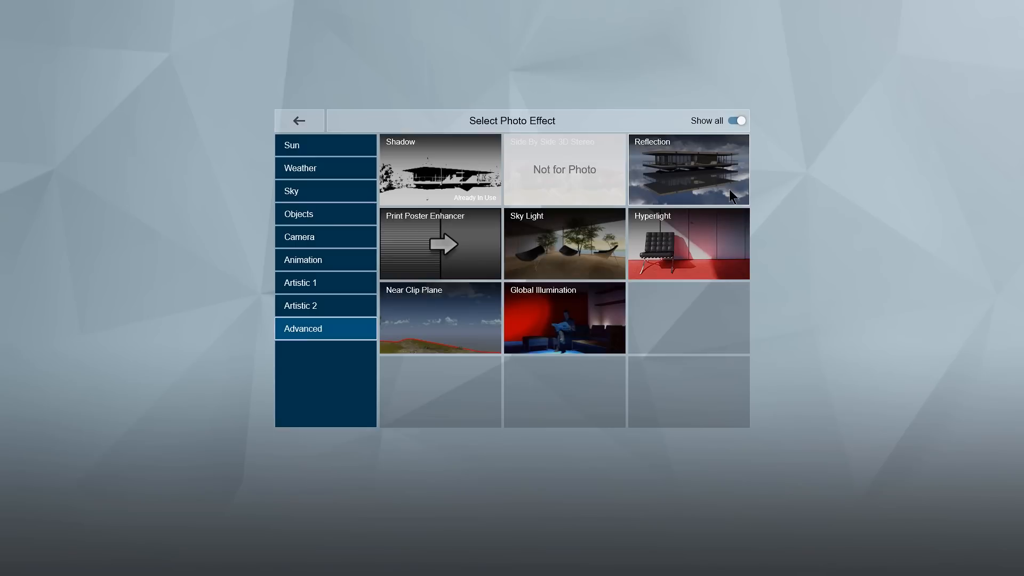
- Add the Reflection effect to photo 8, turn on Speedray reflections and update the preview
click(729, 190)
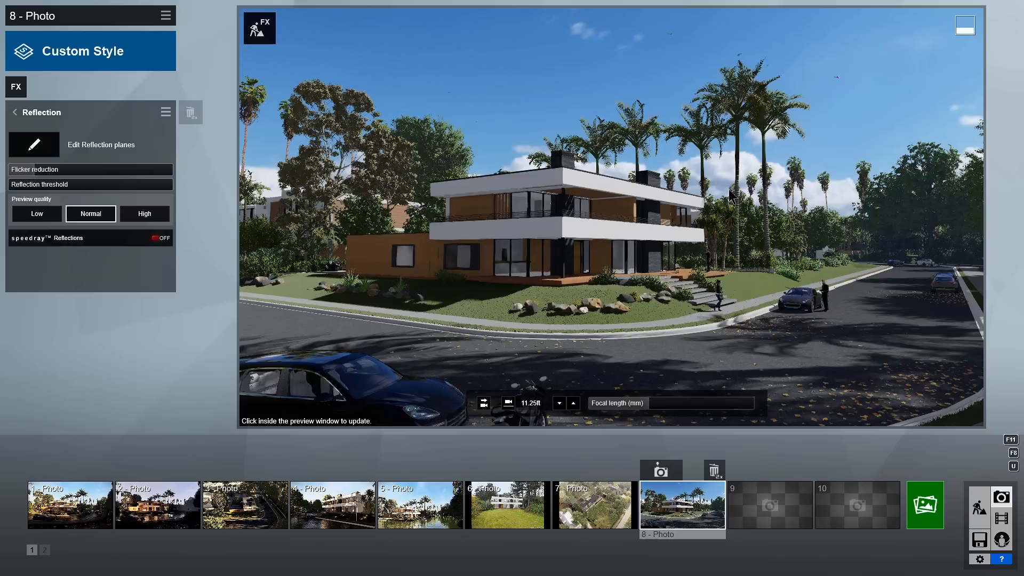
click(143, 244)
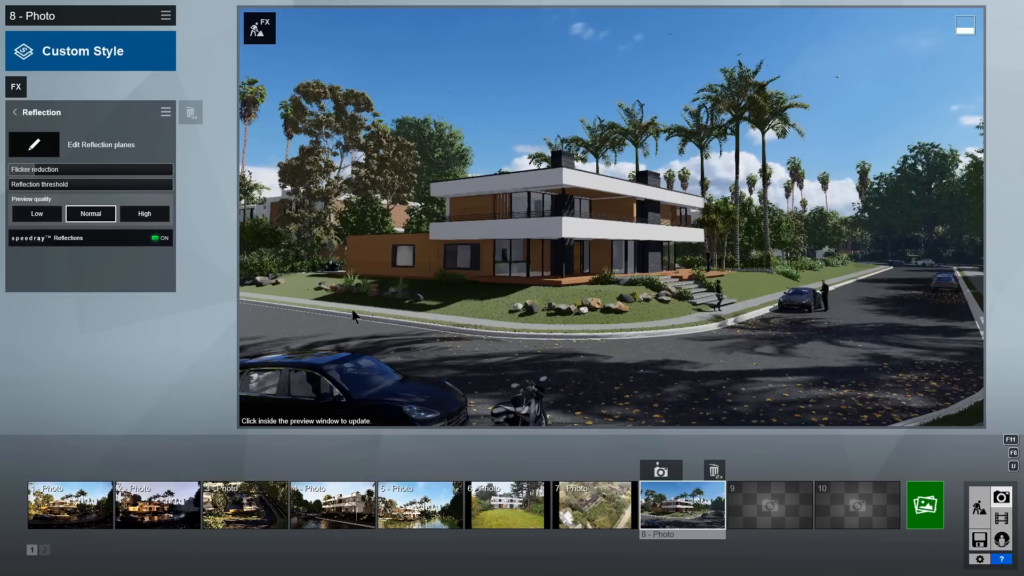
click(583, 372)
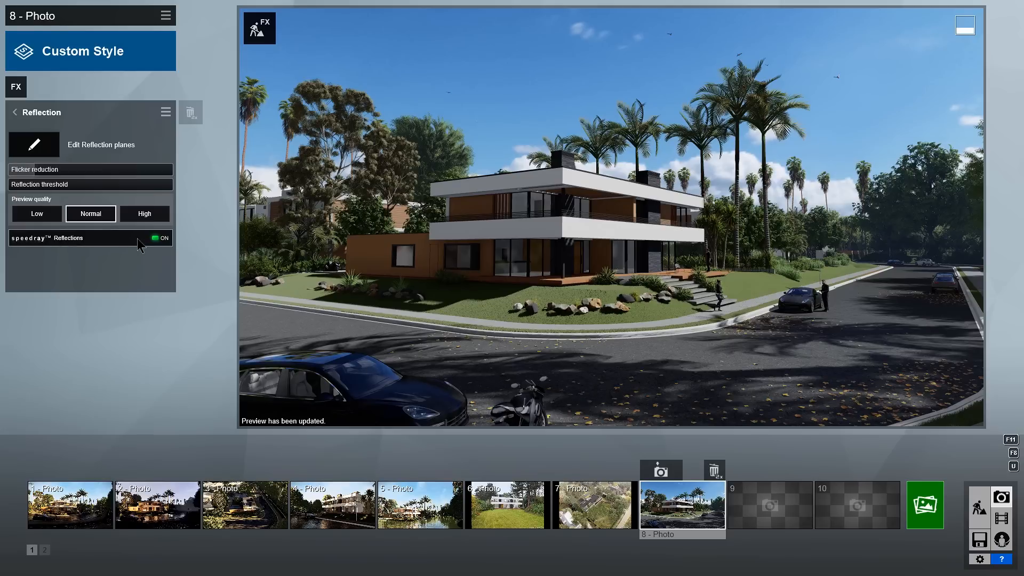
- Add three reflection planes, two on the villa's upper-floor glazing and one on the road in front
click(52, 148)
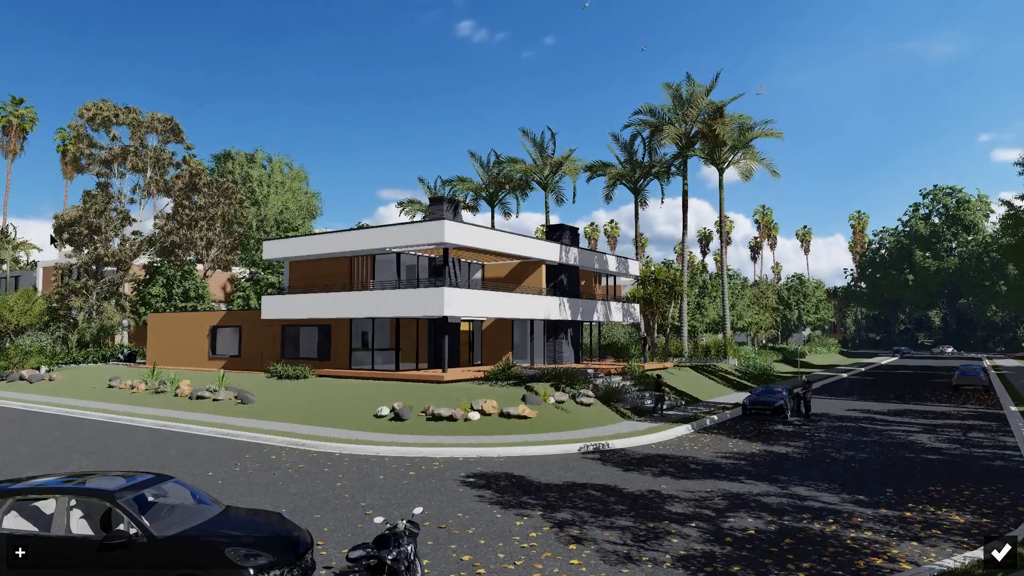
click(21, 553)
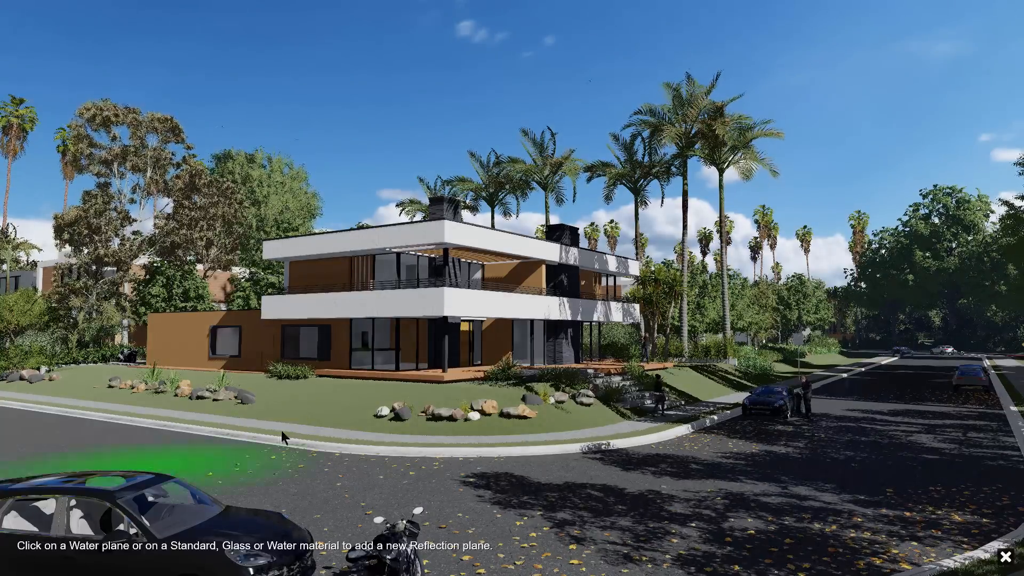
click(382, 270)
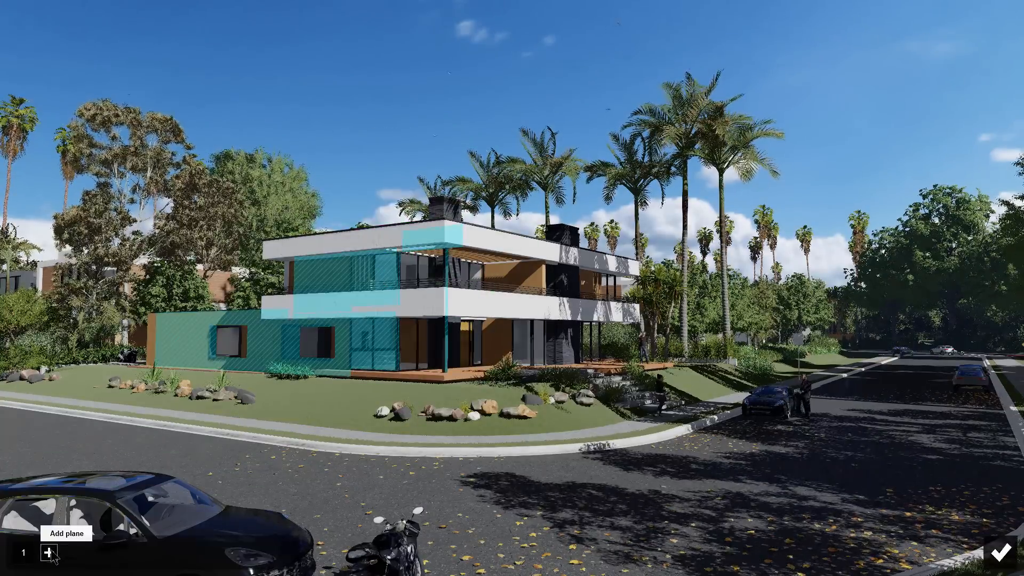
click(21, 553)
click(406, 271)
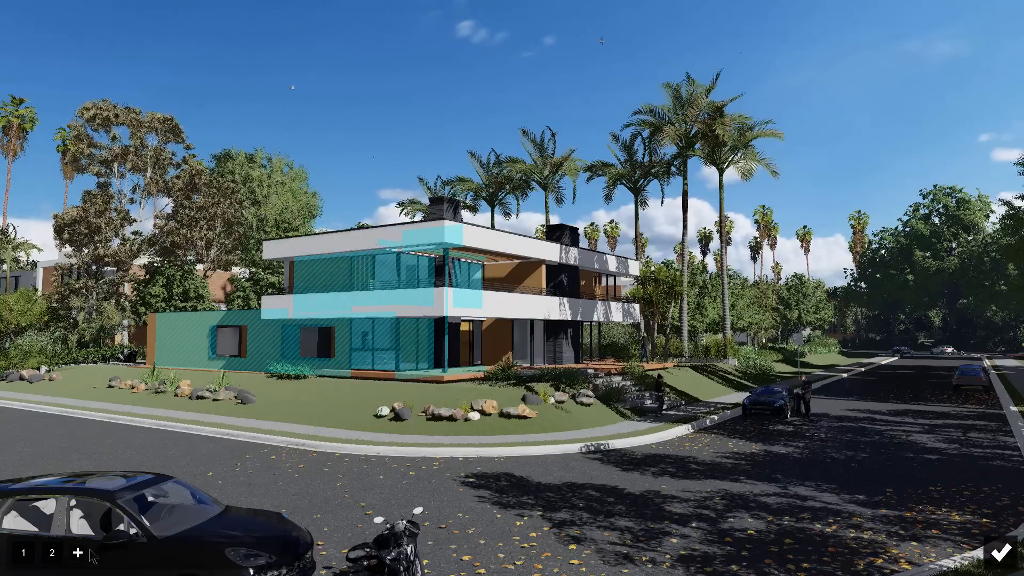
click(20, 553)
click(404, 494)
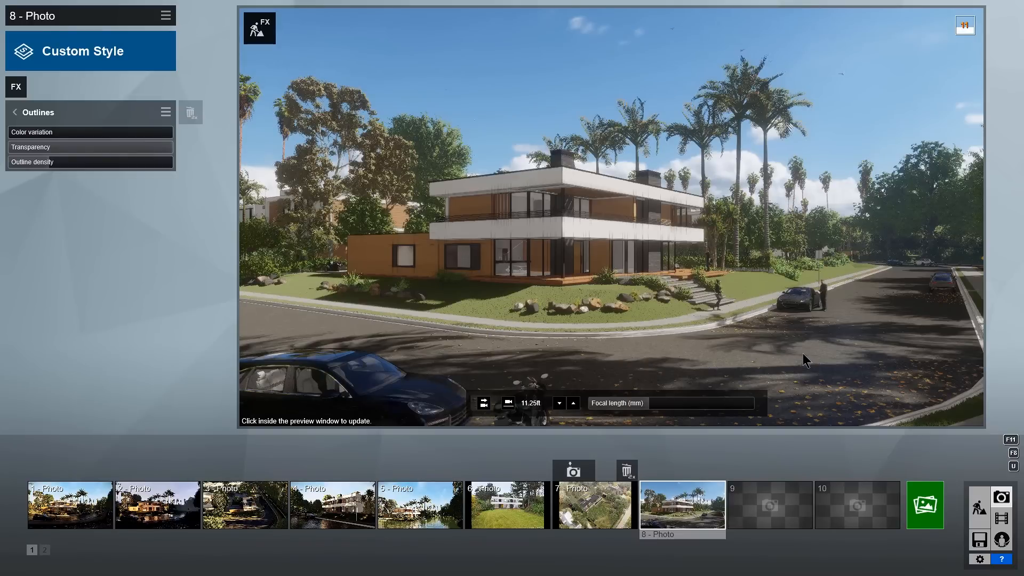
- Update photo 8's preview with the Outlines effect and save the photo's effects to a file
click(803, 353)
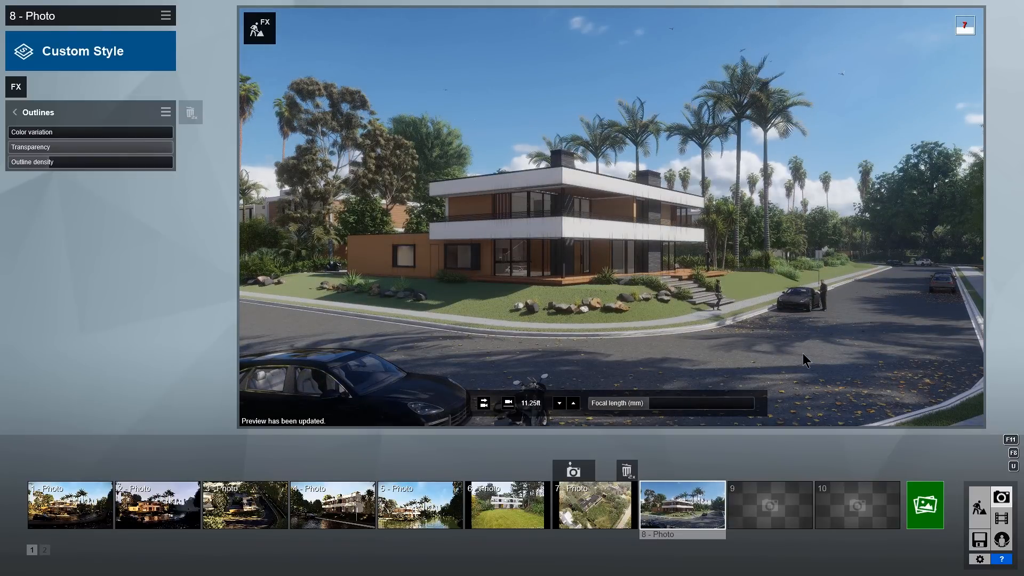
click(166, 15)
click(203, 31)
click(155, 46)
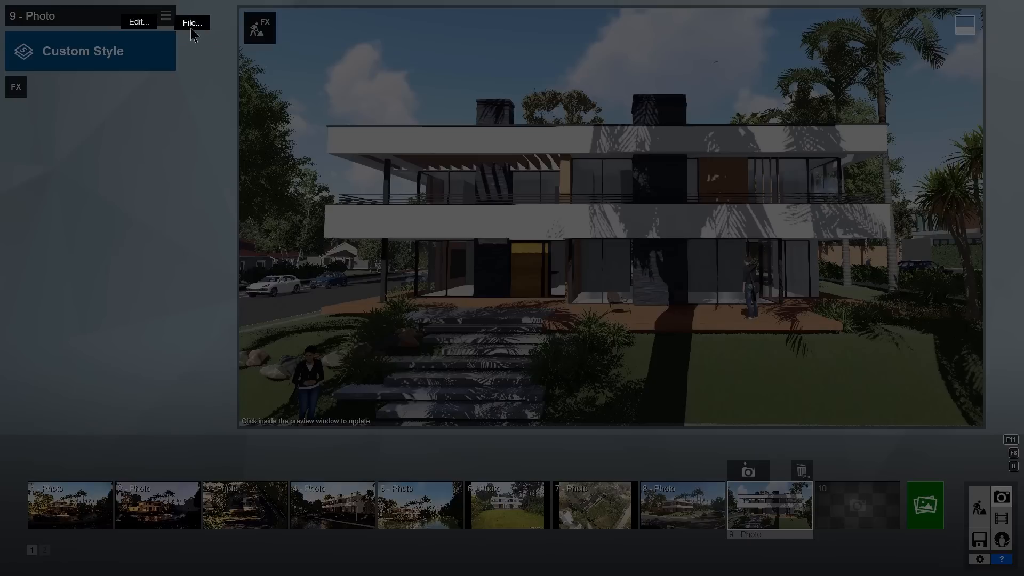
- Load the effects file BD Effects.lme from the TEMP folder into photo 9
click(192, 27)
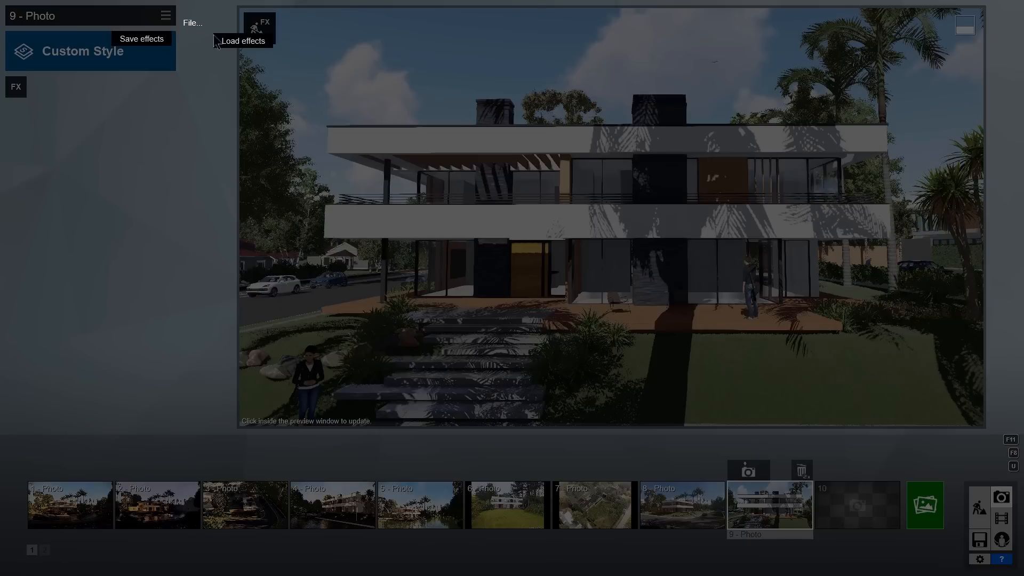
click(227, 41)
click(769, 160)
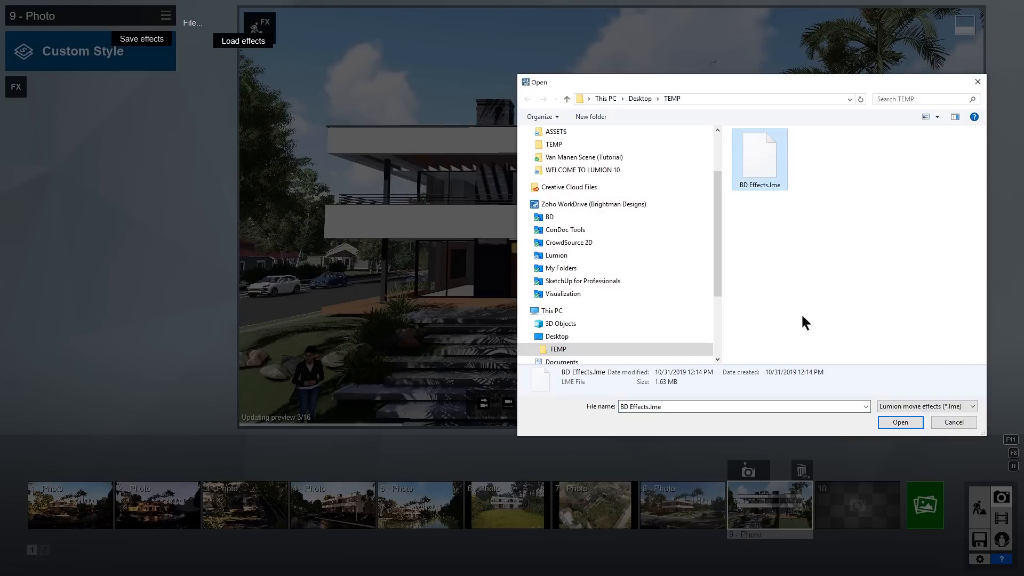
click(909, 423)
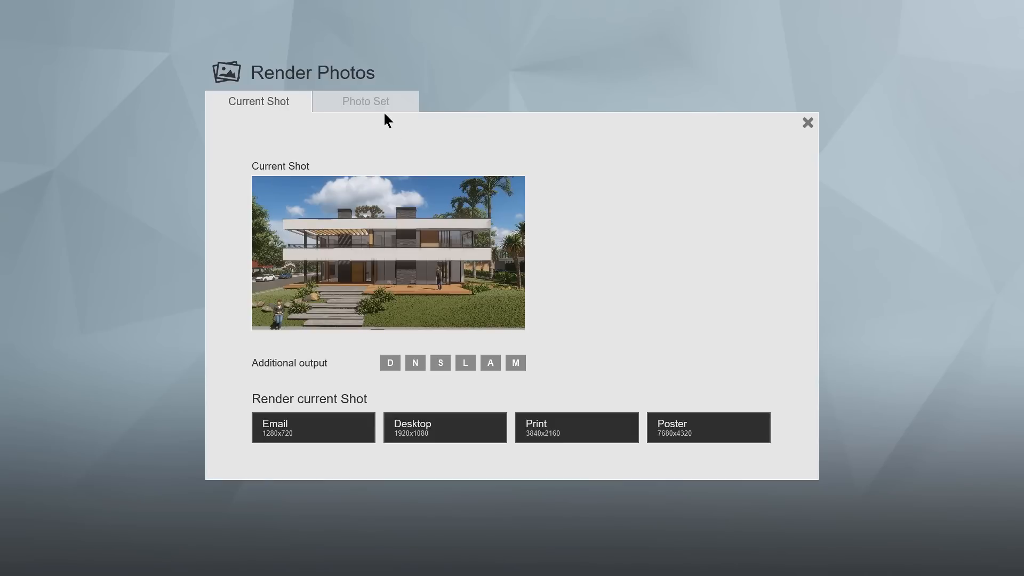
- Check the rendering options for the whole photo set, close them and switch to Movie mode
click(384, 106)
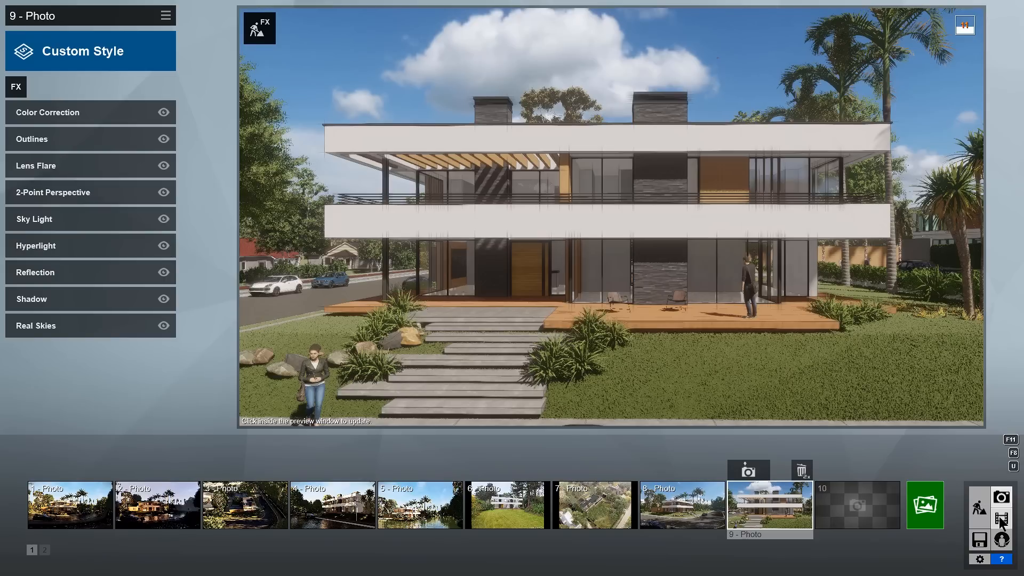
click(1002, 520)
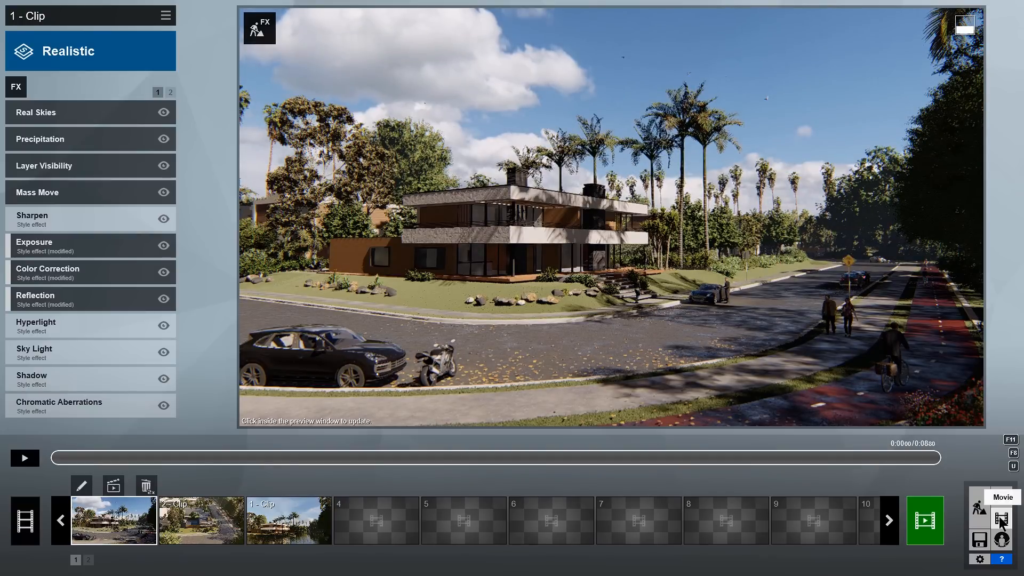
- Record a new clip in slot 4 with three camera keyframes moving from the villa's street corner around to its front
click(389, 521)
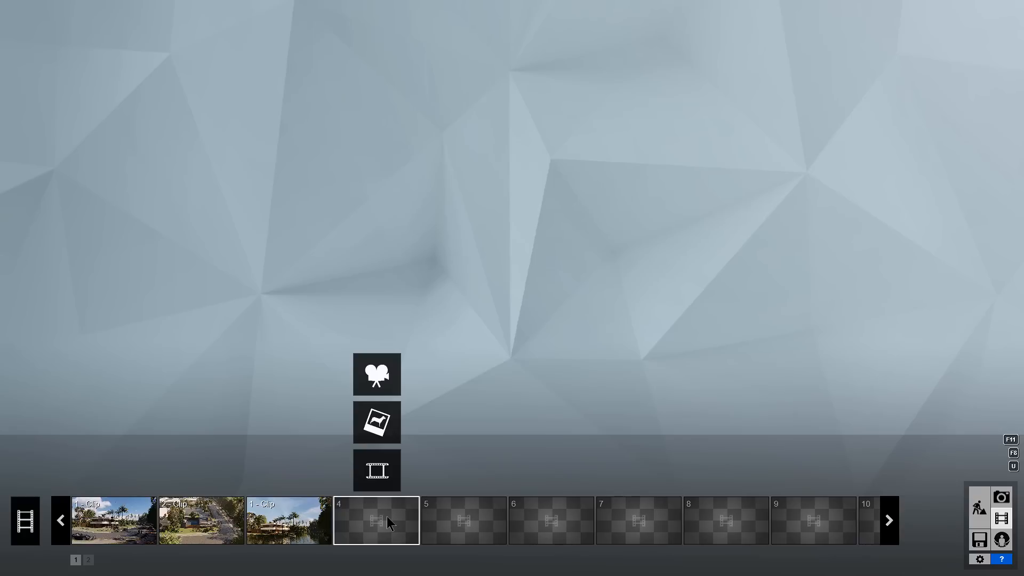
click(393, 379)
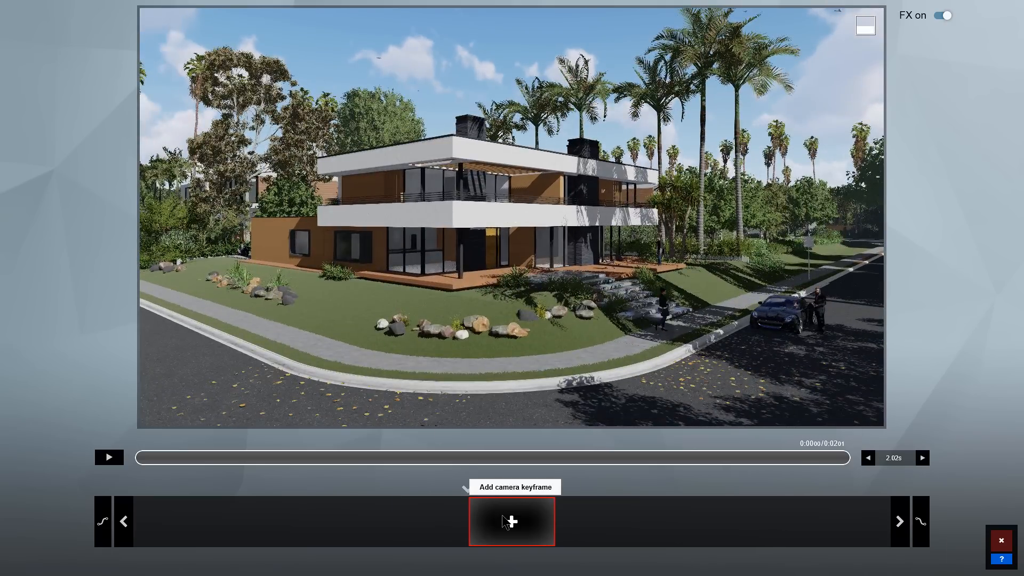
click(511, 522)
key(d)
right_drag(512, 217, 411, 217)
click(511, 522)
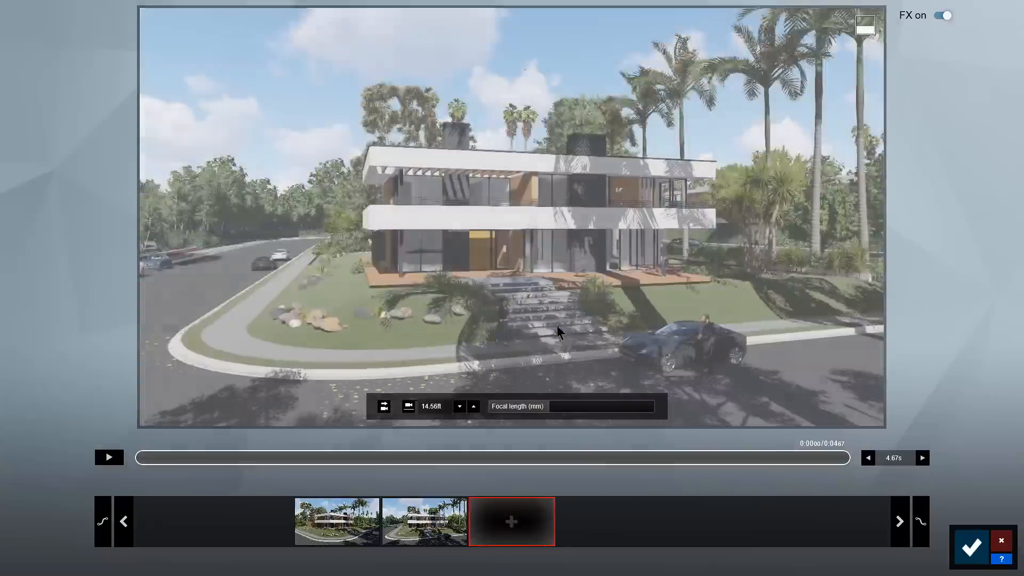
key(d)
right_drag(512, 320, 453, 320)
click(511, 522)
- Play back the new clip's camera path and set the clip length to 12 seconds
click(109, 457)
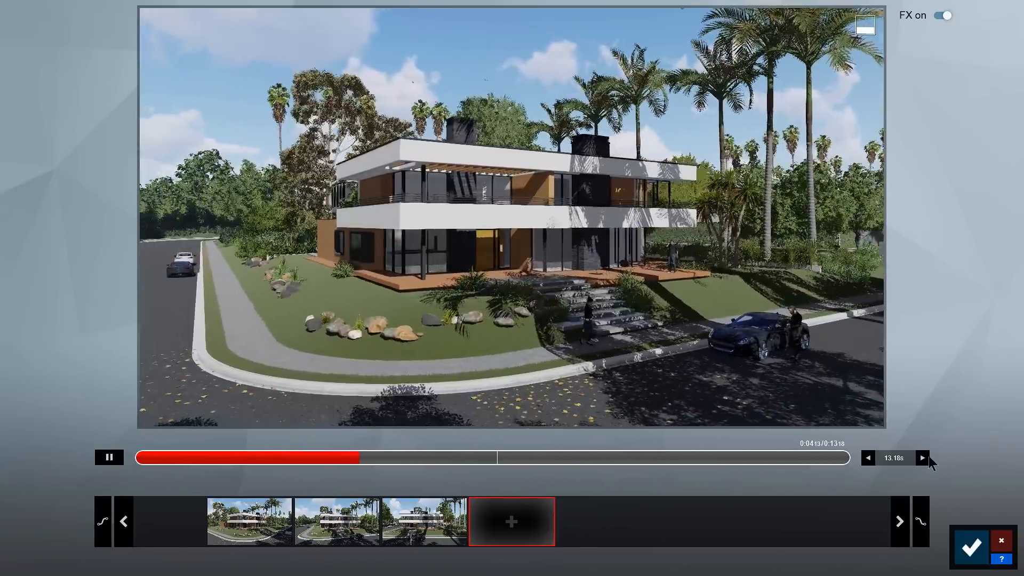
click(922, 458)
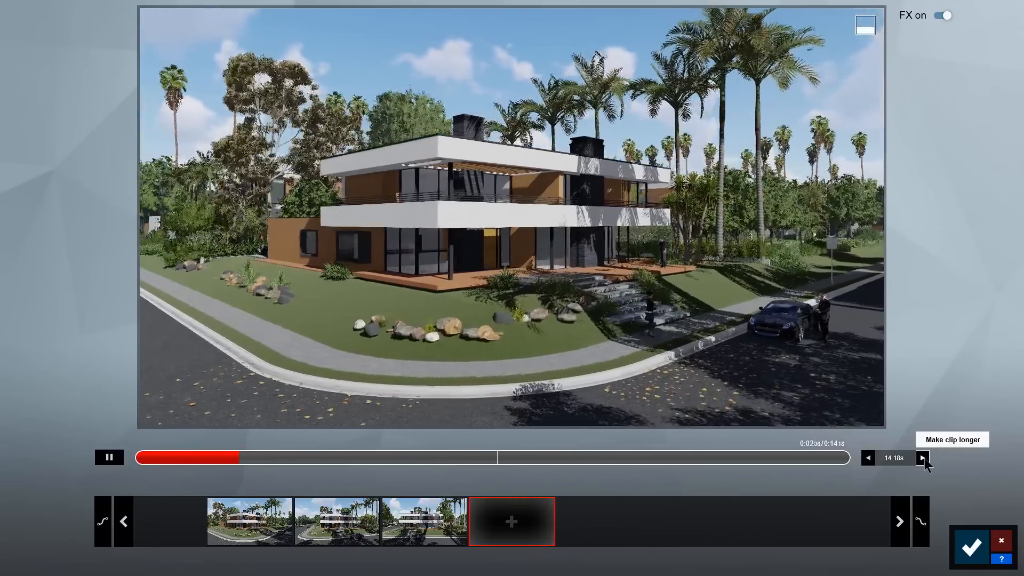
click(926, 459)
click(925, 460)
click(892, 459)
double_click(892, 459)
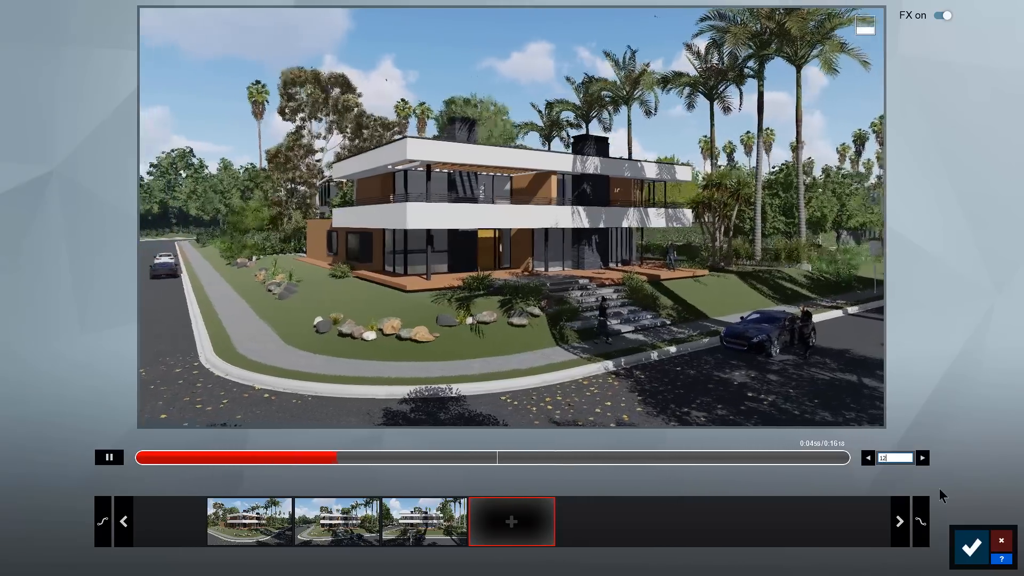
text(12)
key(Return)
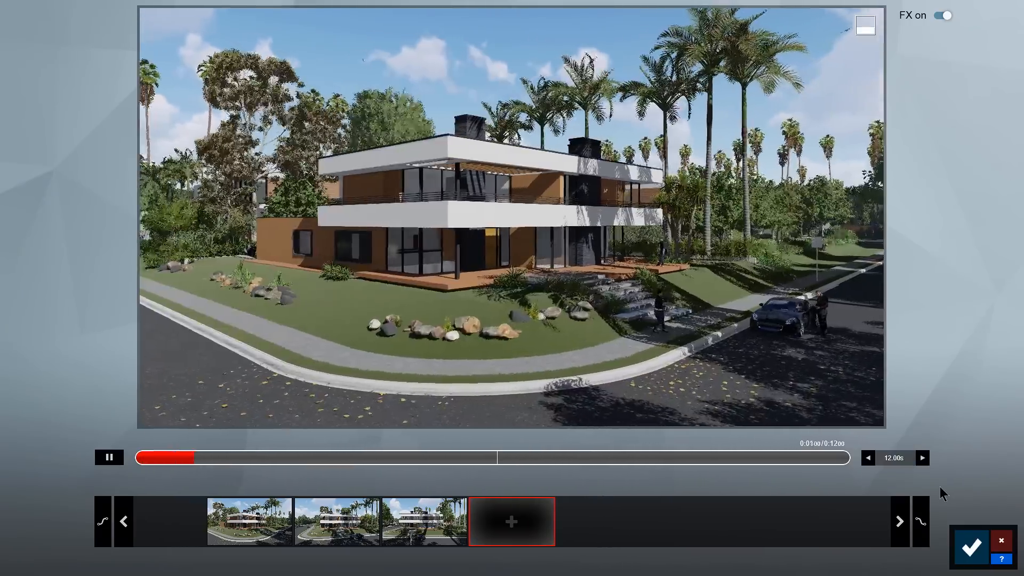
click(109, 457)
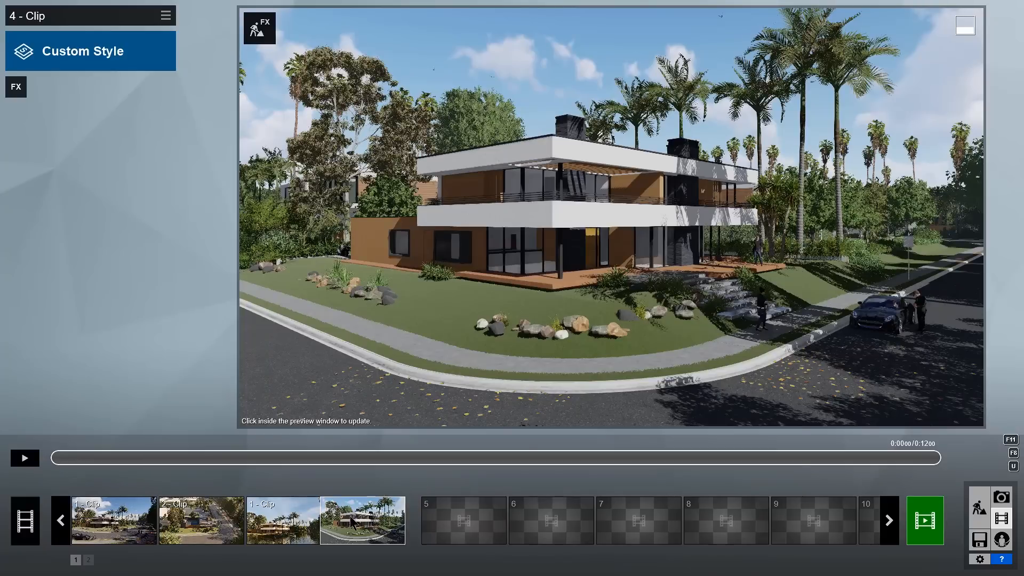
- Move the new clip to second place in the movie sequence and scrub through the entire movie
drag(352, 523, 208, 523)
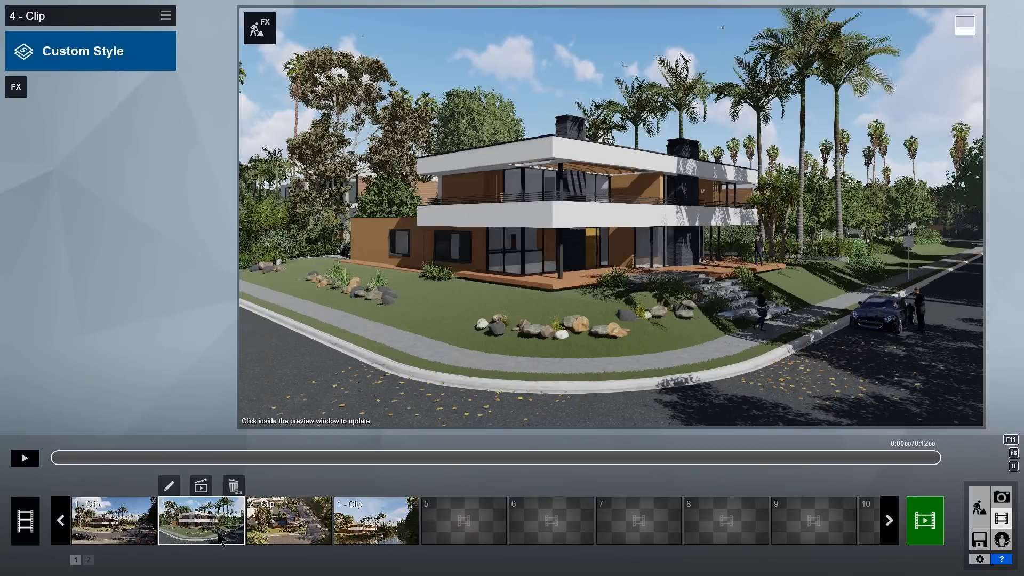
click(25, 459)
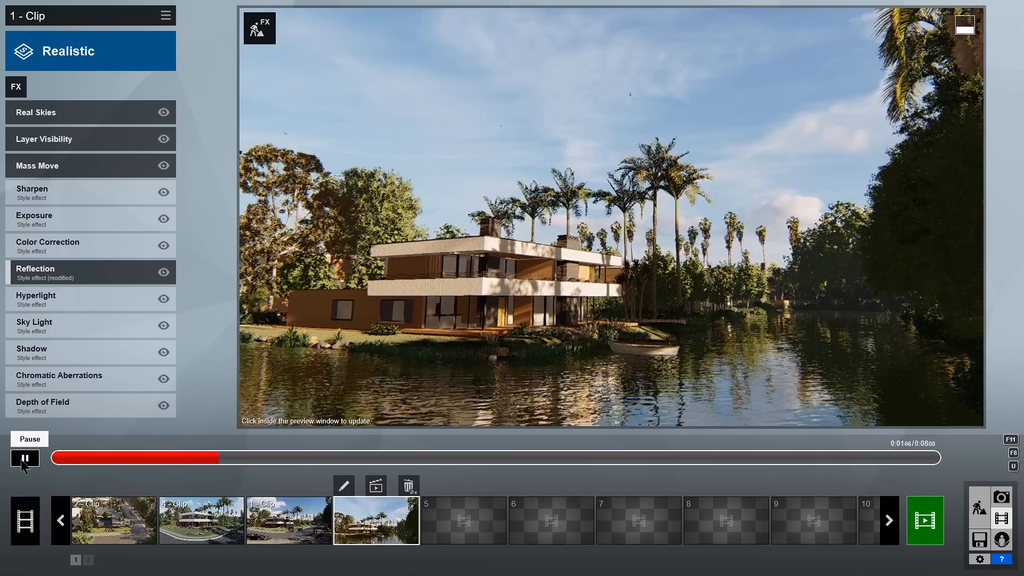
click(30, 514)
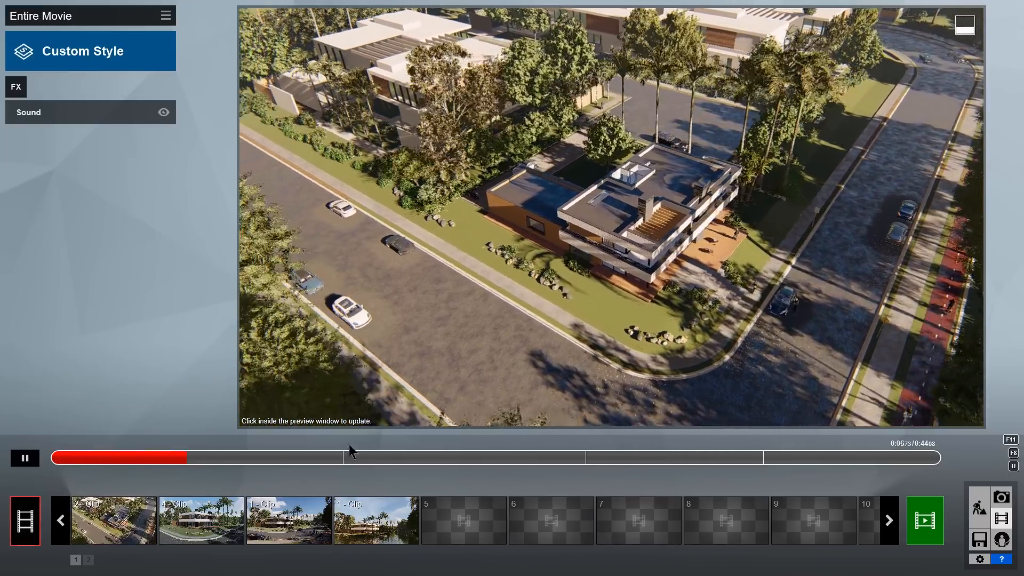
drag(65, 460, 879, 468)
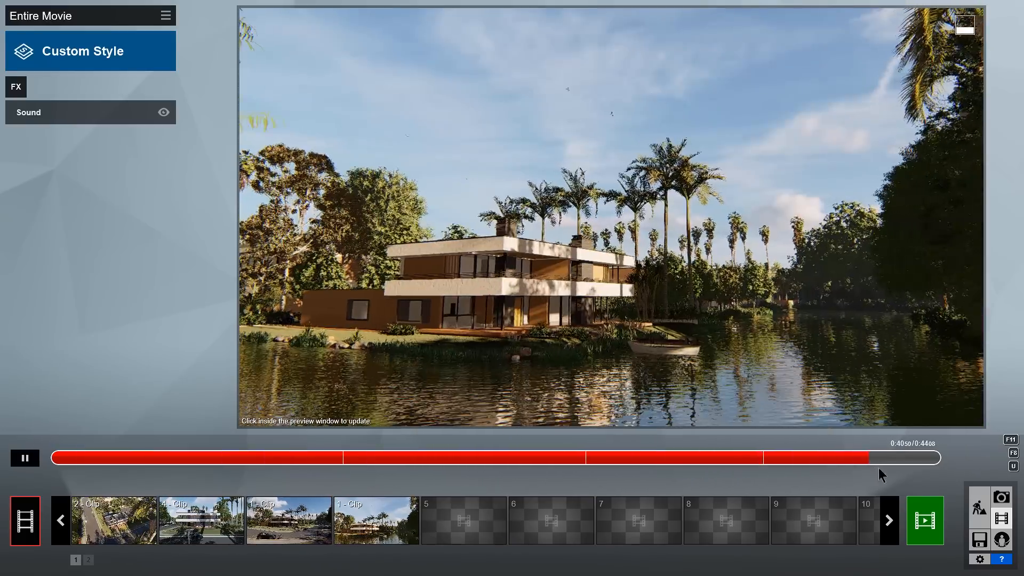
- Load the effects file BD Effects.lme from the TEMP folder into clip 4 and change its real sky to Night 4
click(201, 520)
click(165, 15)
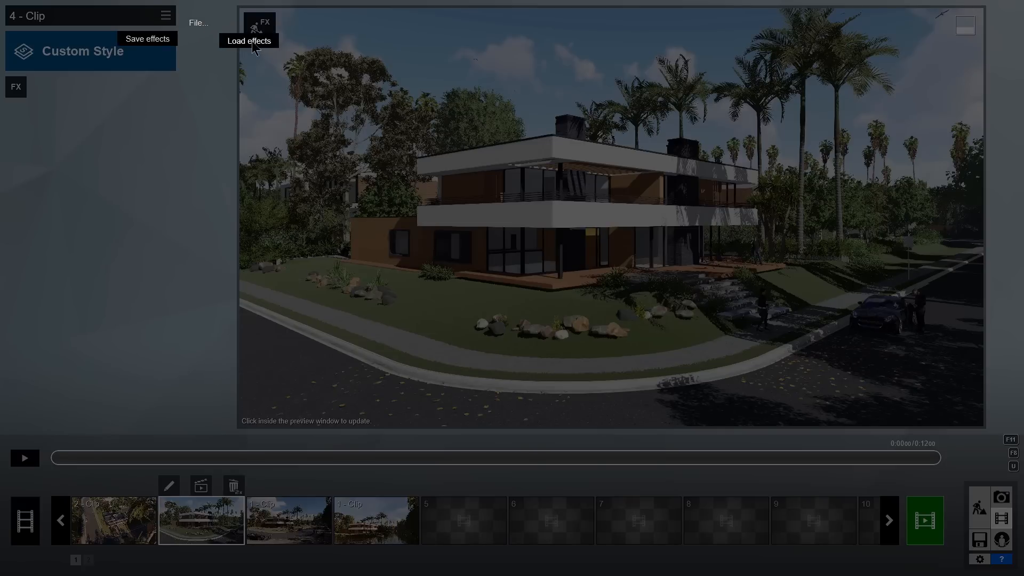
click(253, 47)
click(773, 174)
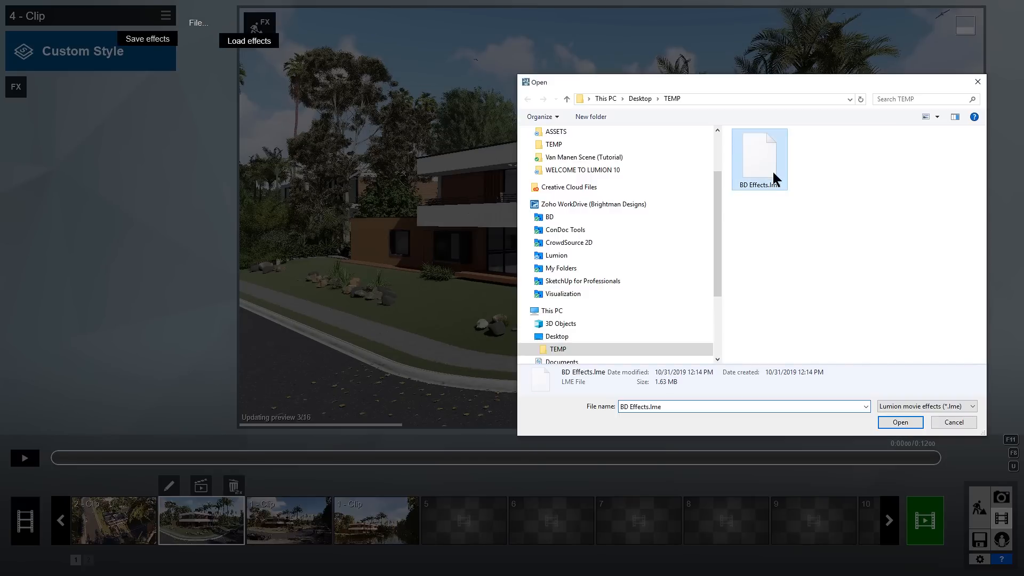
click(904, 426)
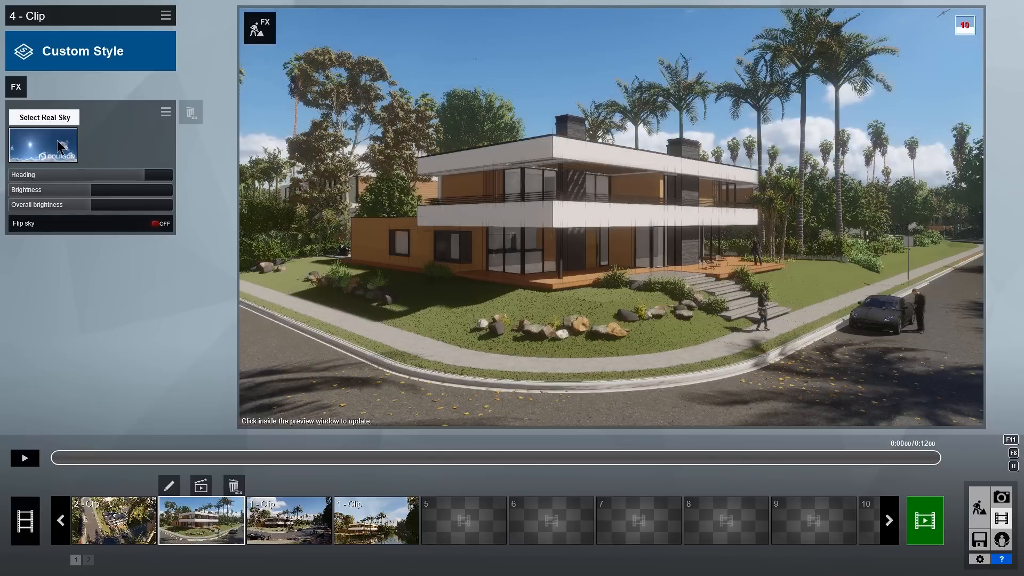
click(59, 147)
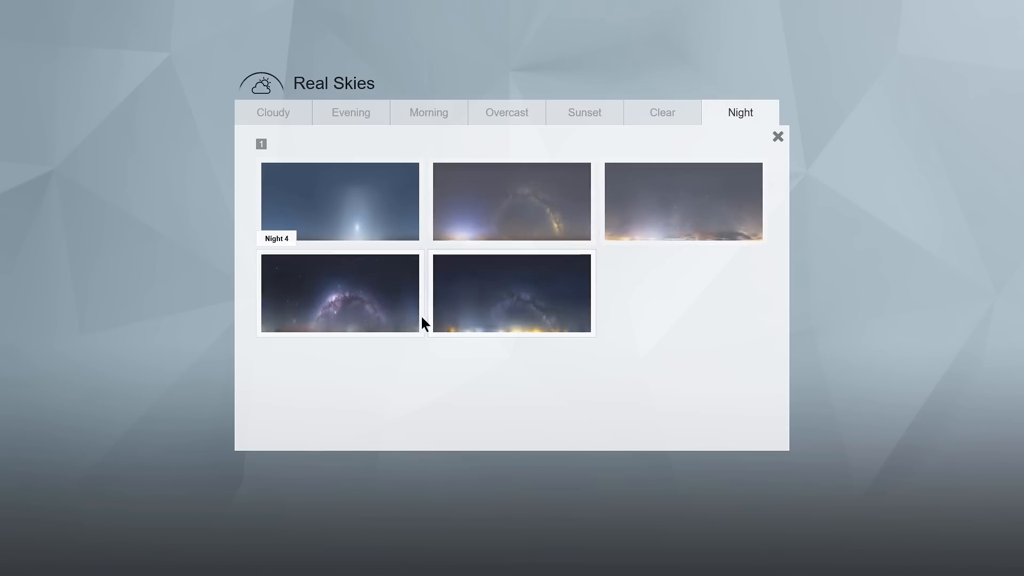
click(396, 323)
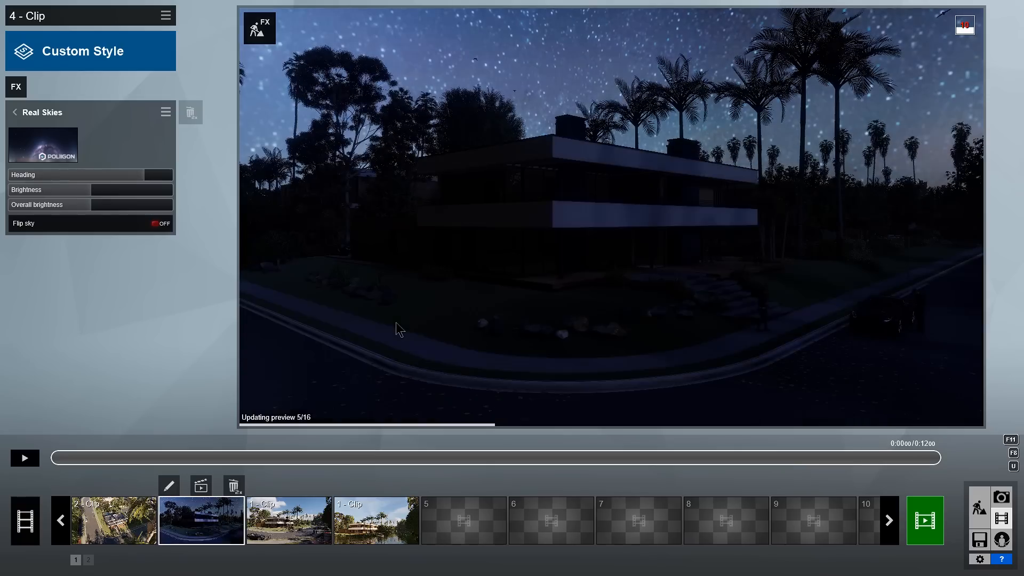
- Add the Layer Visibility effect to clip 4 and turn on light layers 10 and 11
click(16, 89)
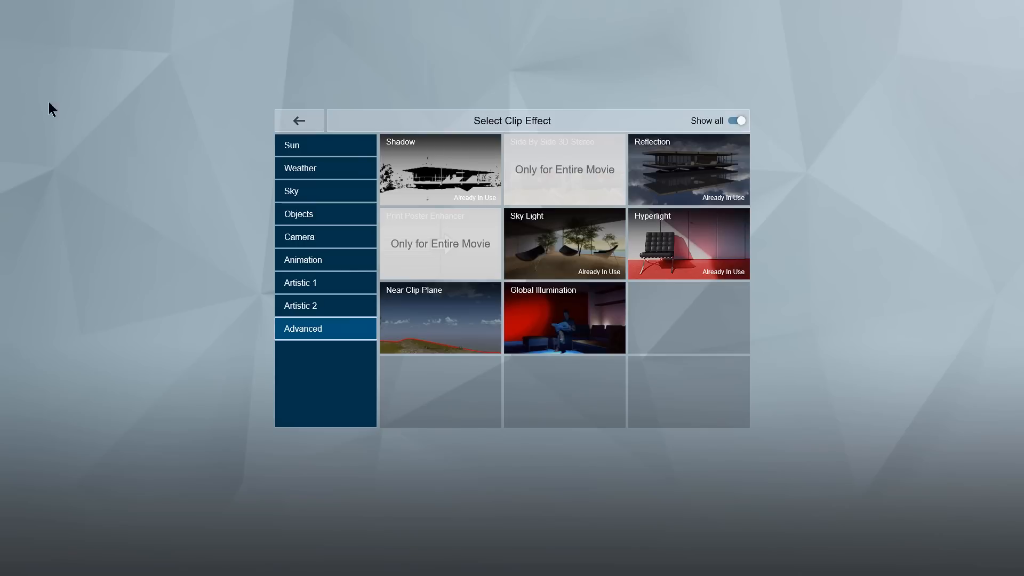
click(299, 213)
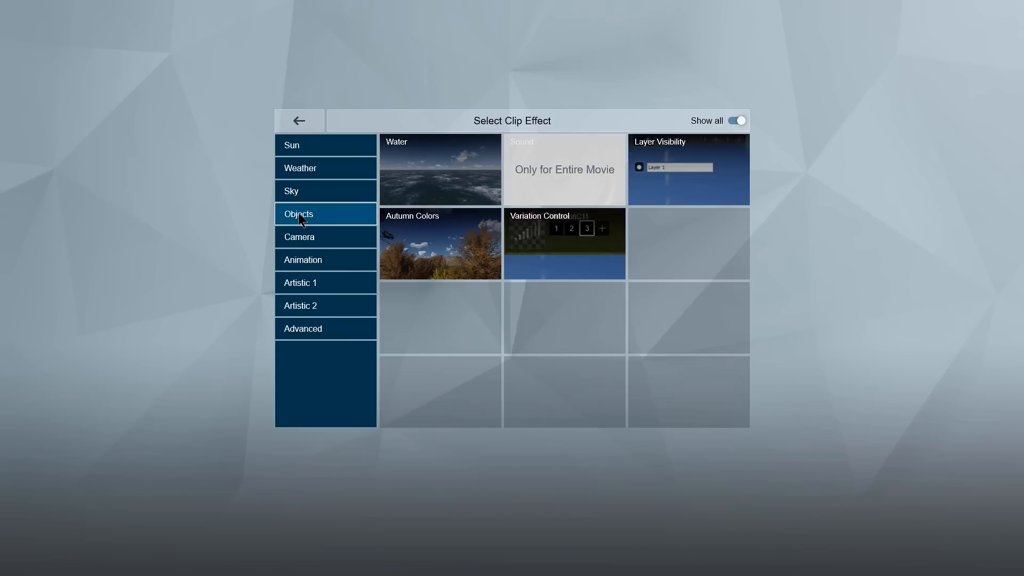
click(729, 185)
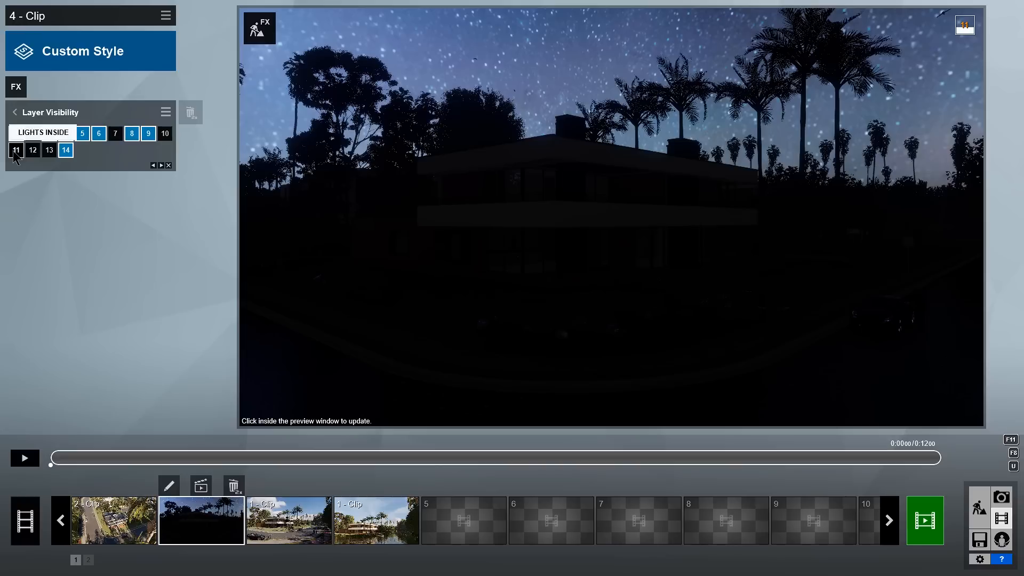
click(166, 135)
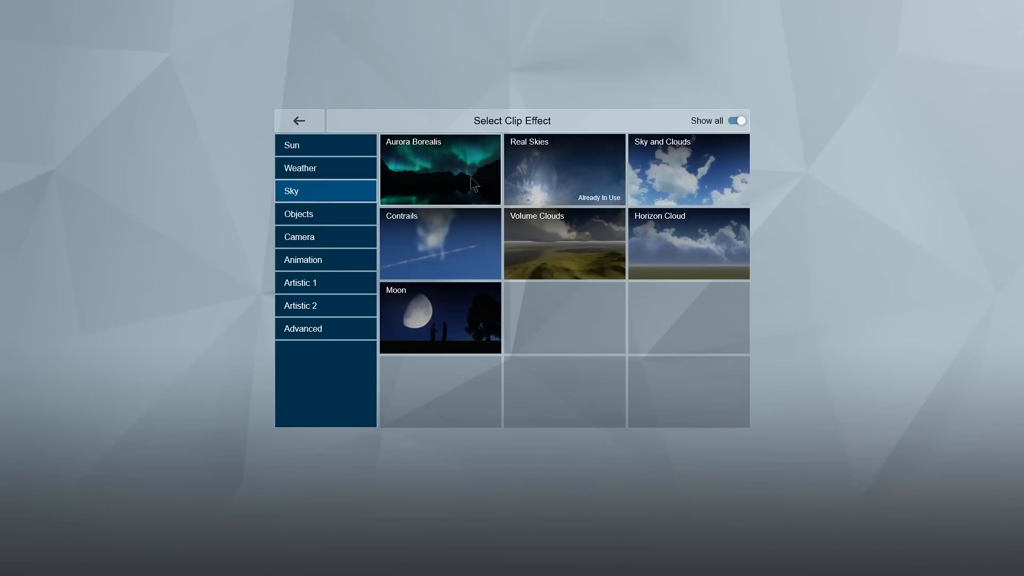
- Add the Aurora Borealis effect to clip 4, lower its brightness and raise its color shift
click(471, 179)
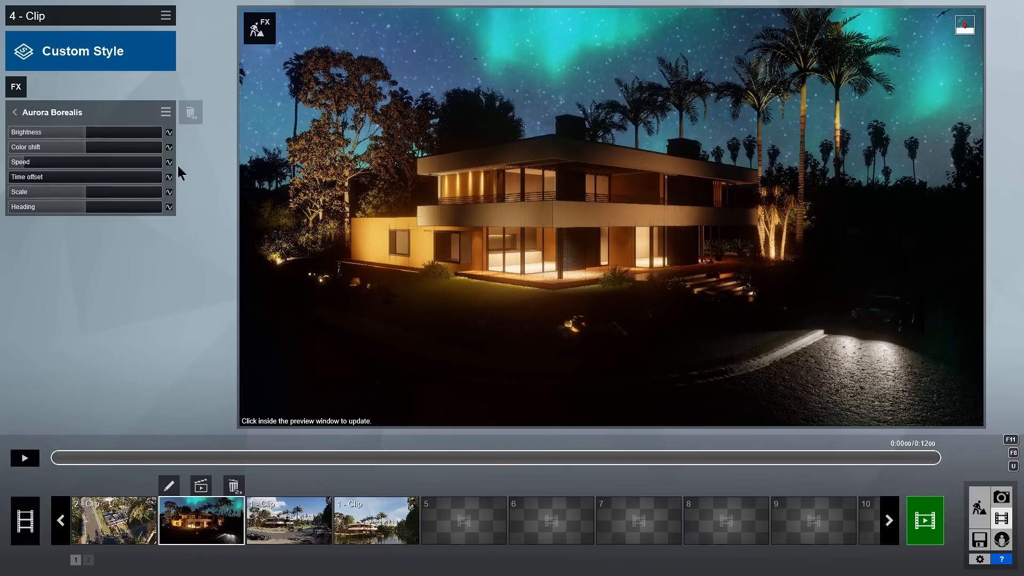
drag(84, 140, 116, 150)
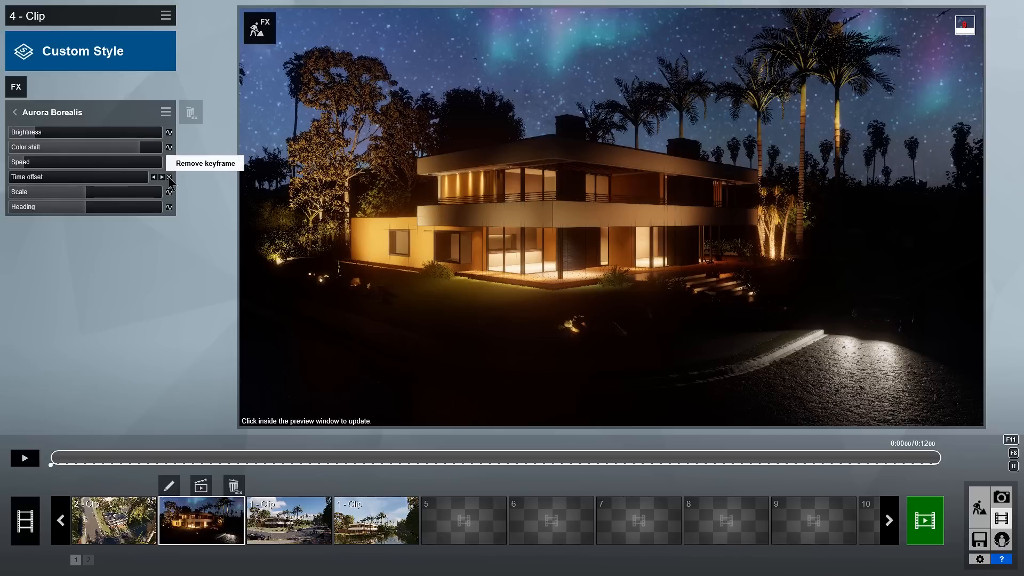
- Animate the aurora's time offset from a start keyframe to a maximum-value keyframe at the clip's end, and update the preview
drag(68, 456, 945, 460)
click(169, 178)
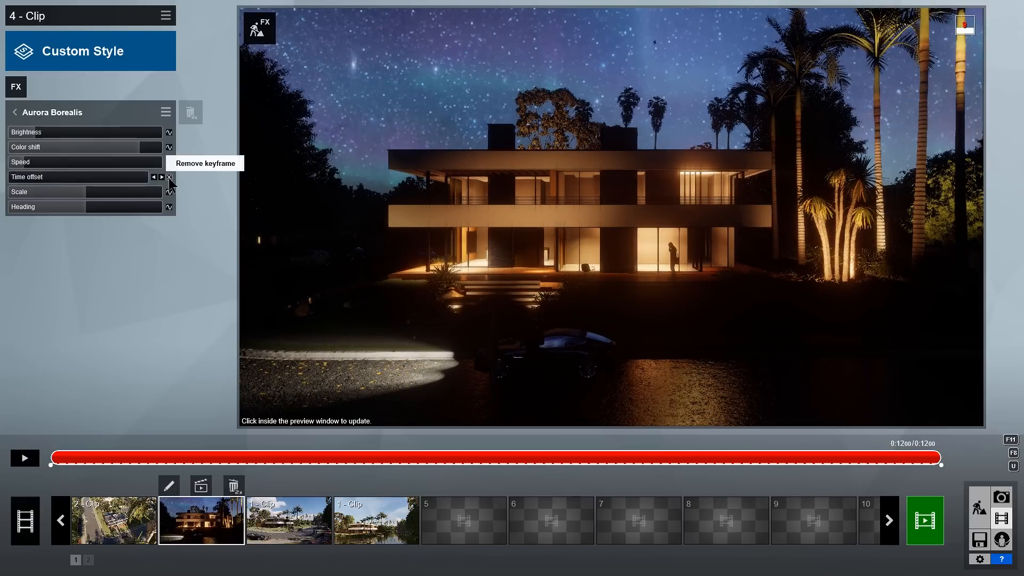
mouse_move(64, 184)
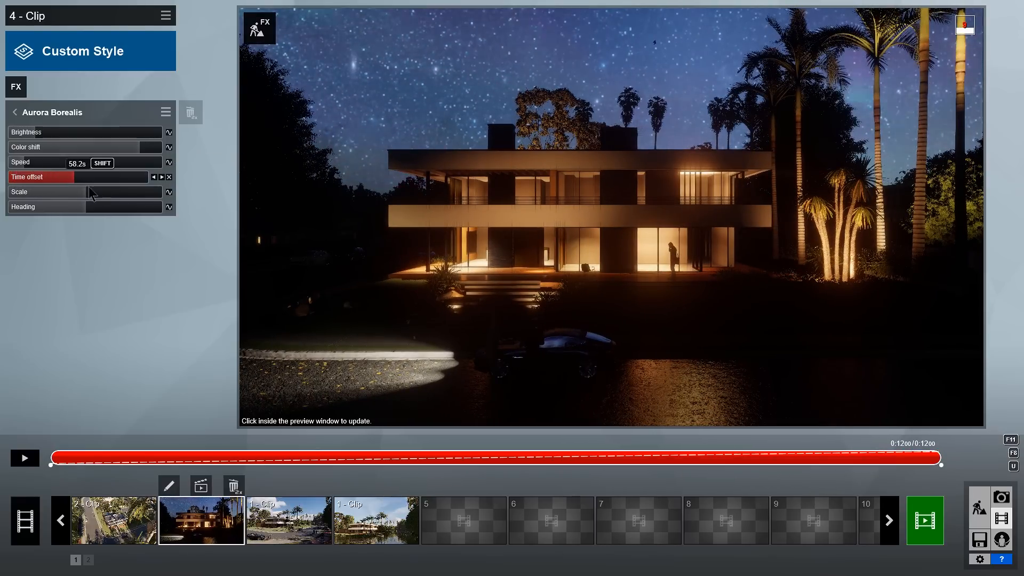
click(654, 216)
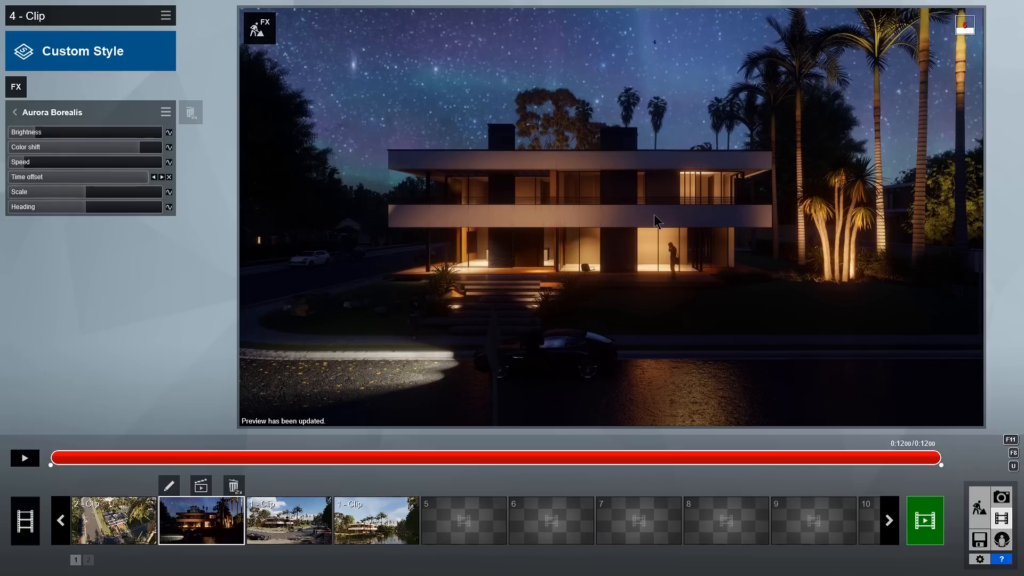
- Preview the animated aurora in clip 4 and open the movie rendering options
click(33, 457)
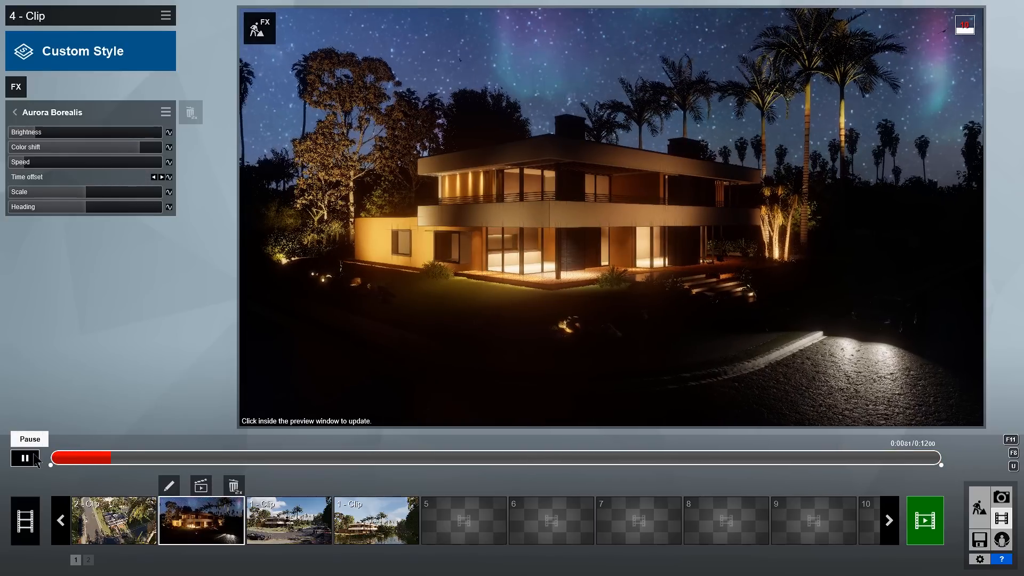
click(34, 458)
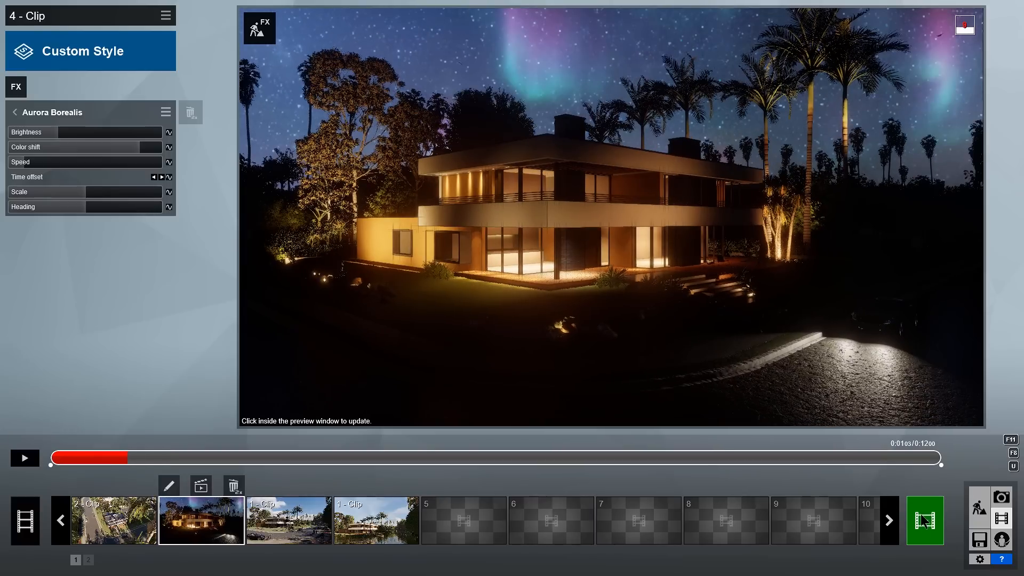
click(928, 526)
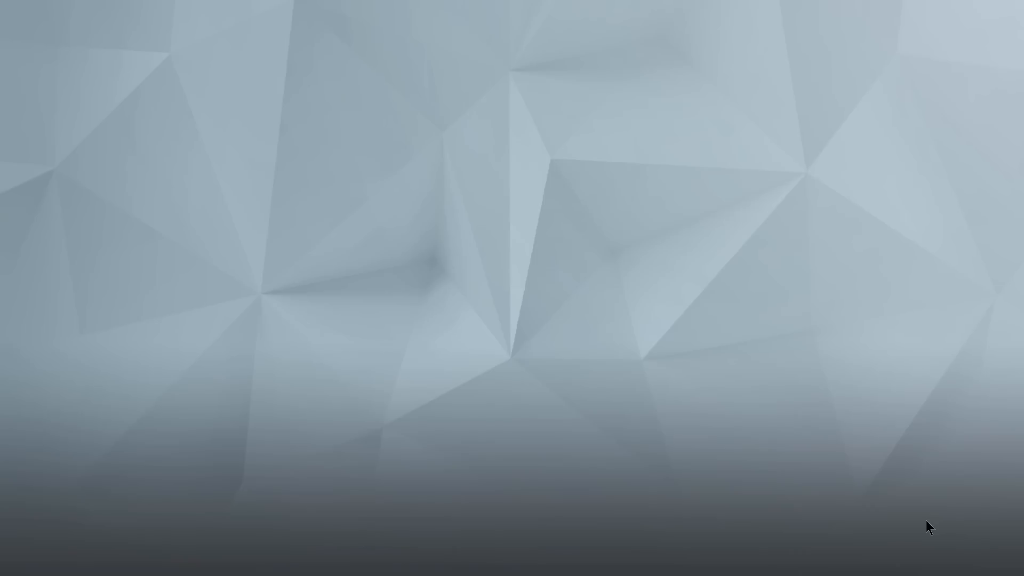